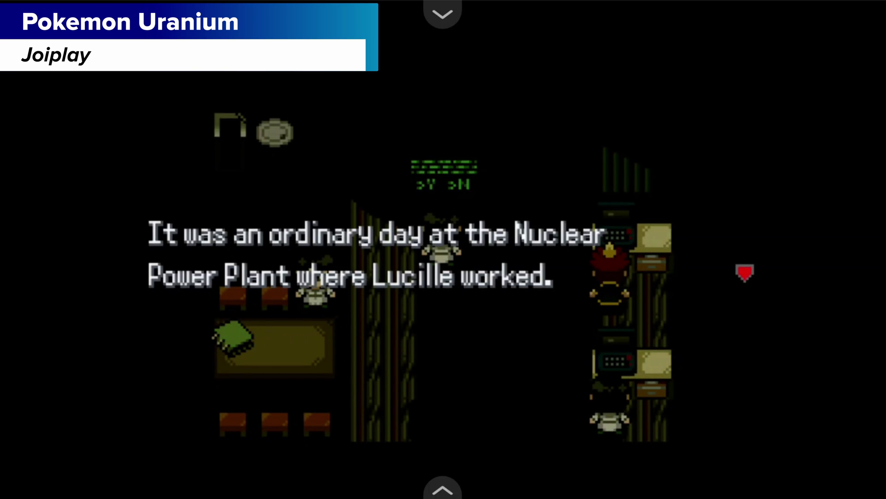
key("Return")
key("Return")
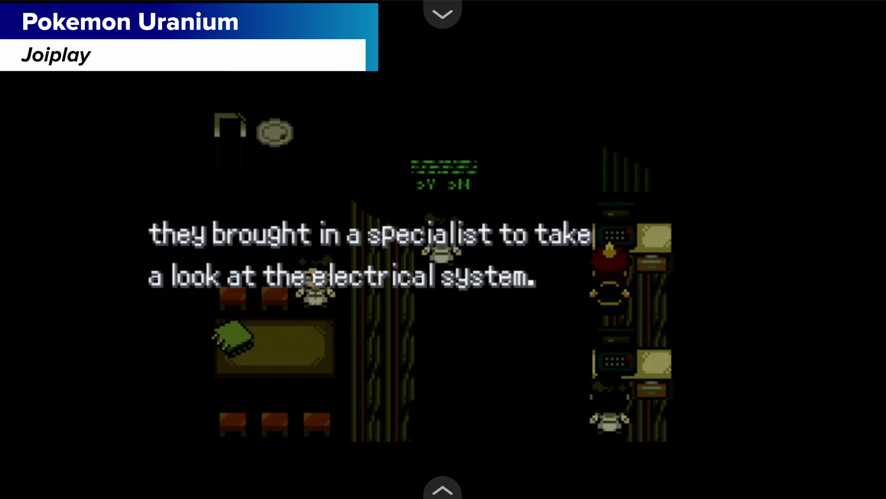
key("Return")
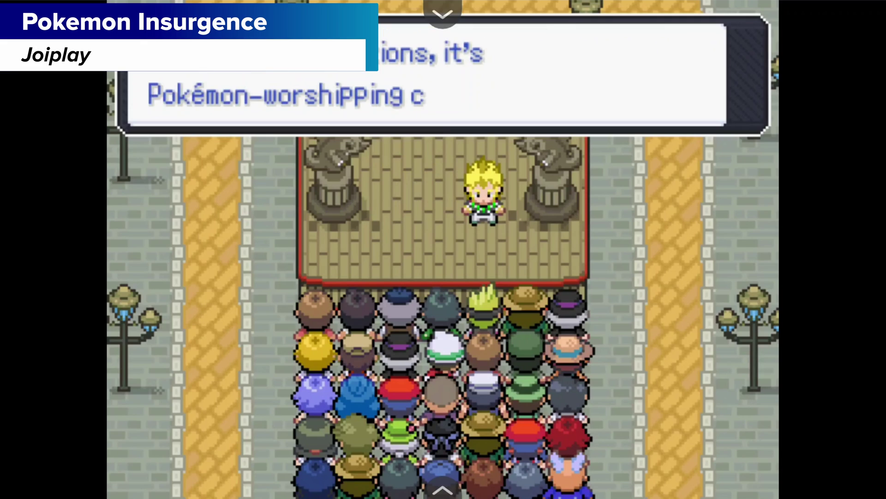
key("Return")
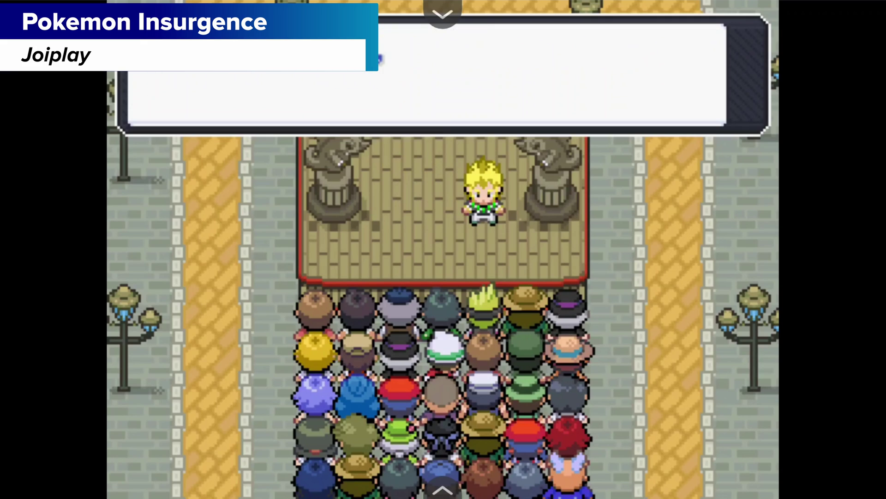
key("Return")
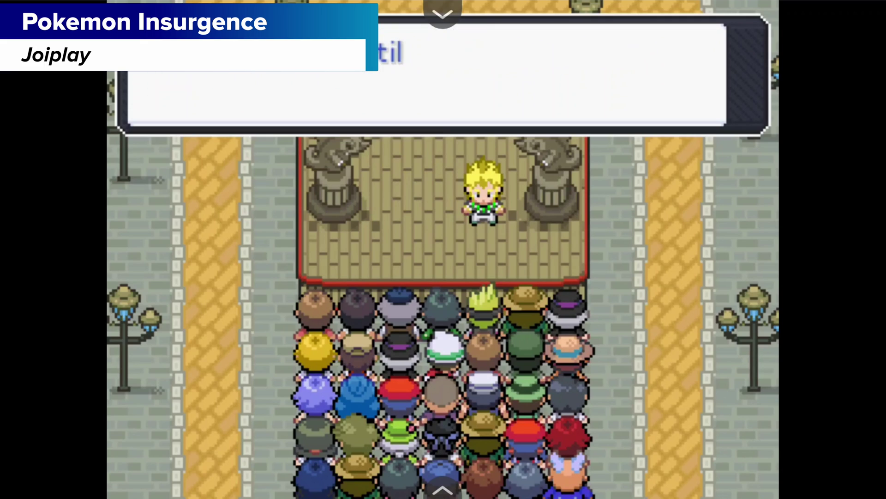
key("Return")
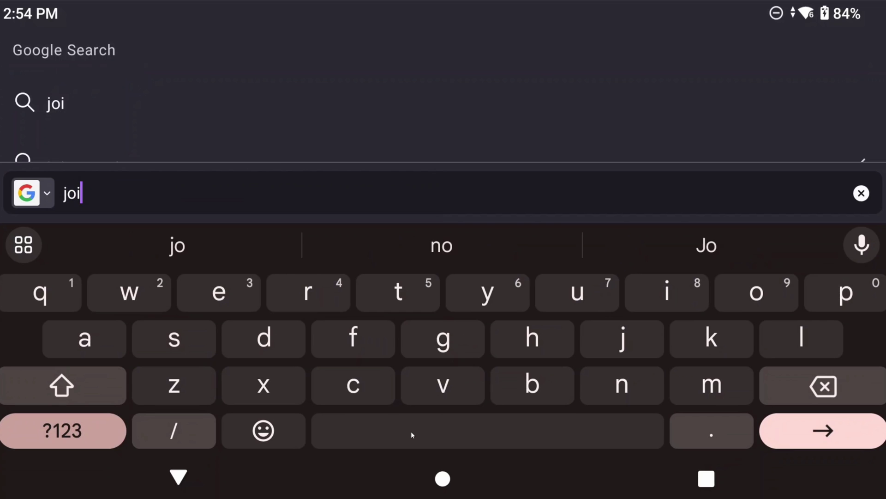
Search the web for "joiplay patreon" and open JoiPlay's Patreon page from the results.
type("play patreon")
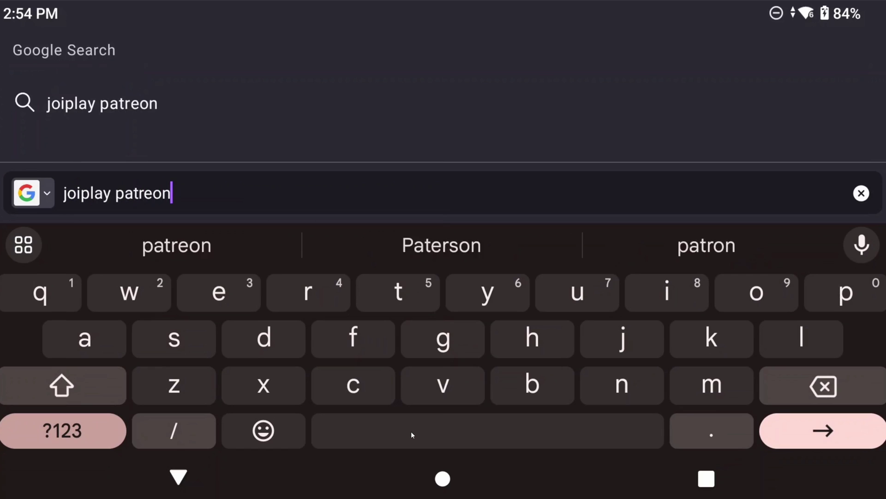
key("Return")
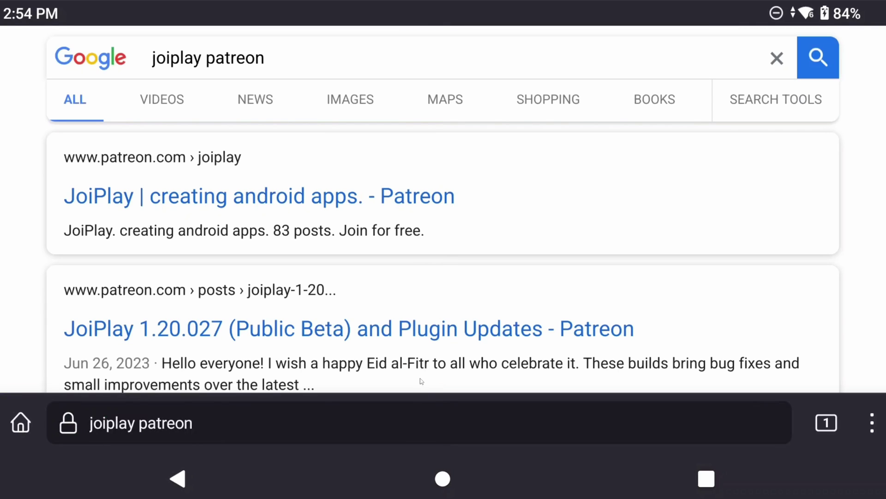
left_click(281, 198)
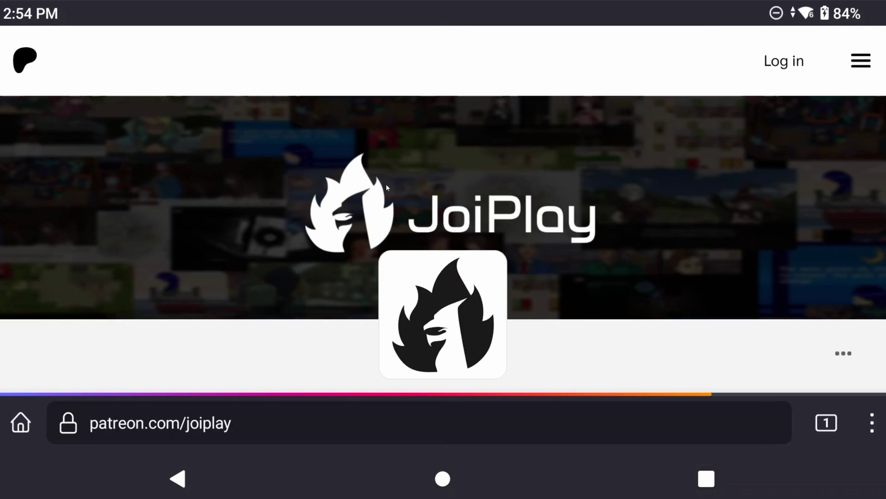
Find the "JoiPlay 1.20.410 (Open Beta) and Plugin Updates" post and open its MEGA link for JoiPlay 1.20.410.
scroll(357, 180, "down", 3)
scroll(355, 180, "down", 10)
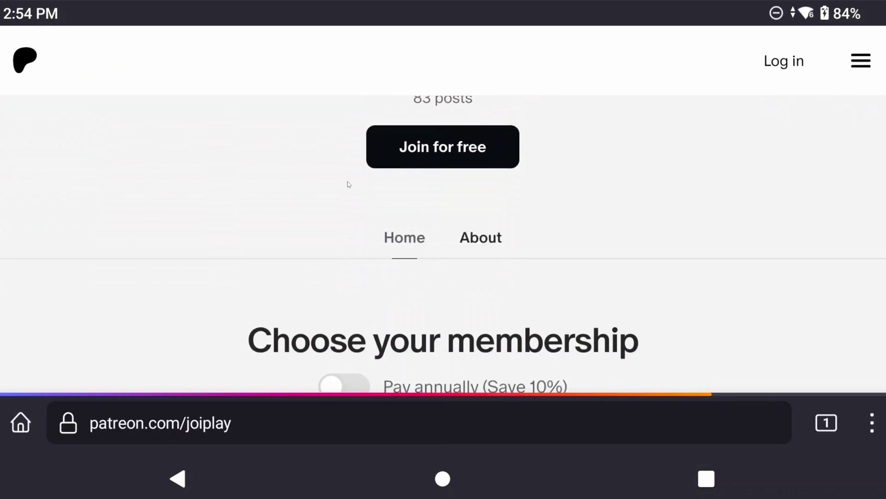
scroll(391, 204, "down", 8)
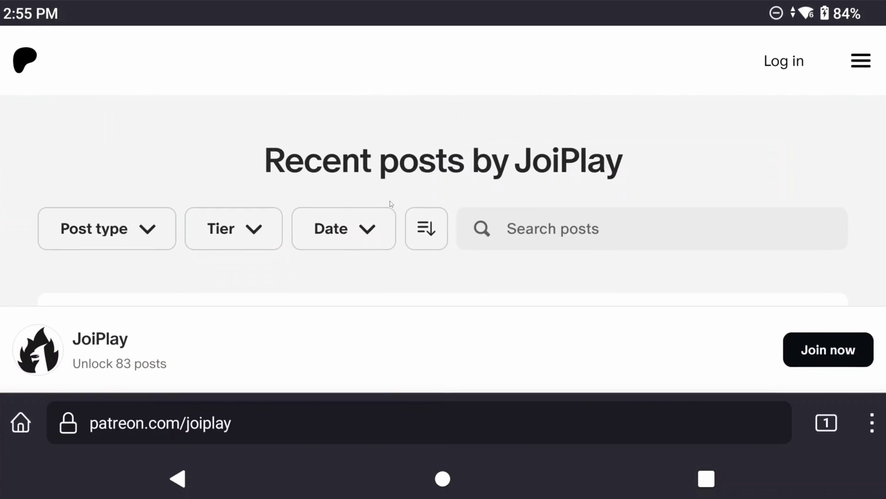
scroll(391, 203, "down", 2)
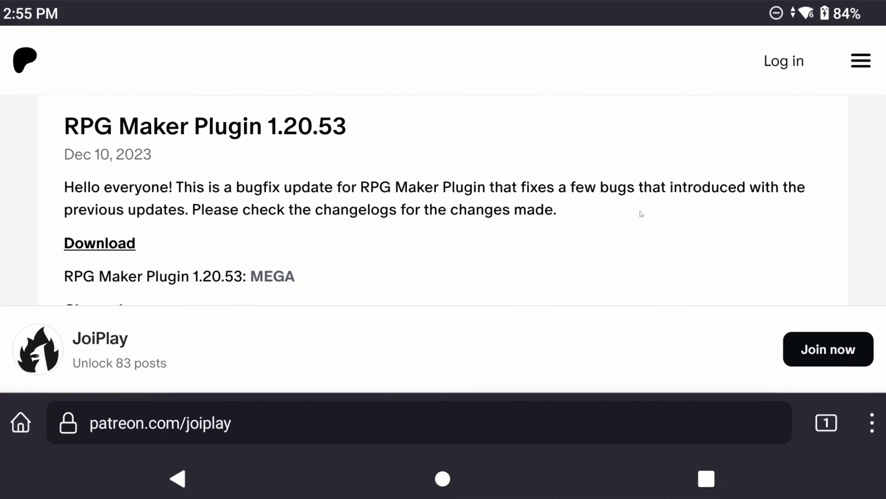
scroll(355, 199, "down", 10)
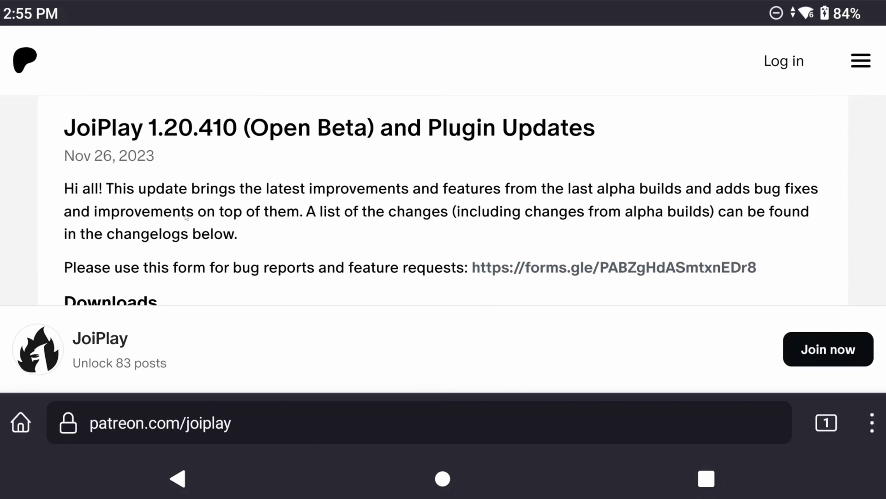
scroll(185, 214, "down", 4)
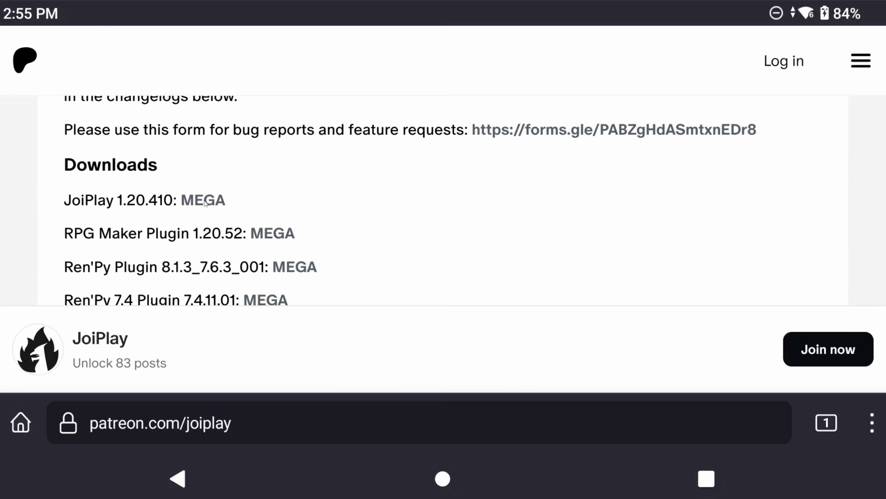
left_click(205, 201)
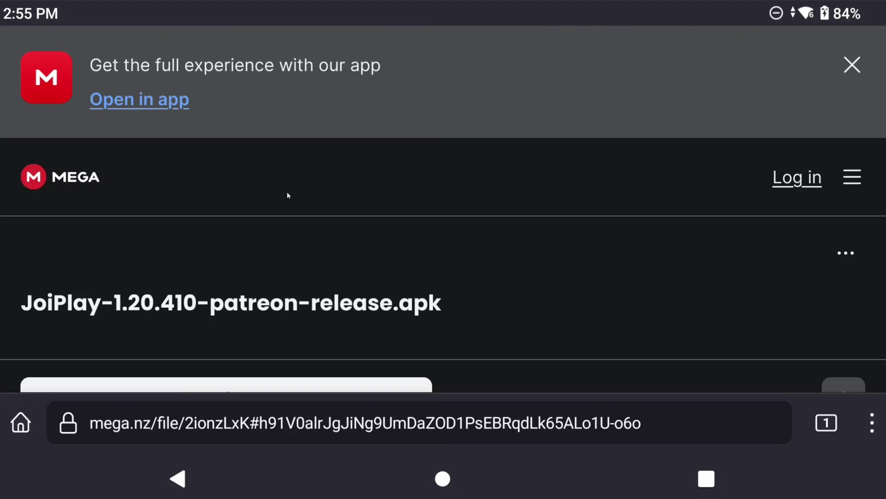
Download JoiPlay-1.20.410-patreon-release.apk from MEGA to the device.
scroll(347, 231, "down", 1)
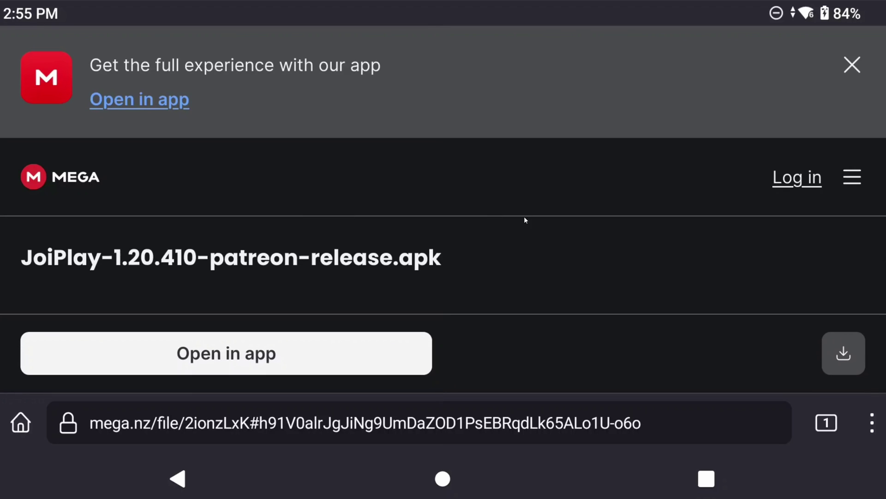
left_click(845, 353)
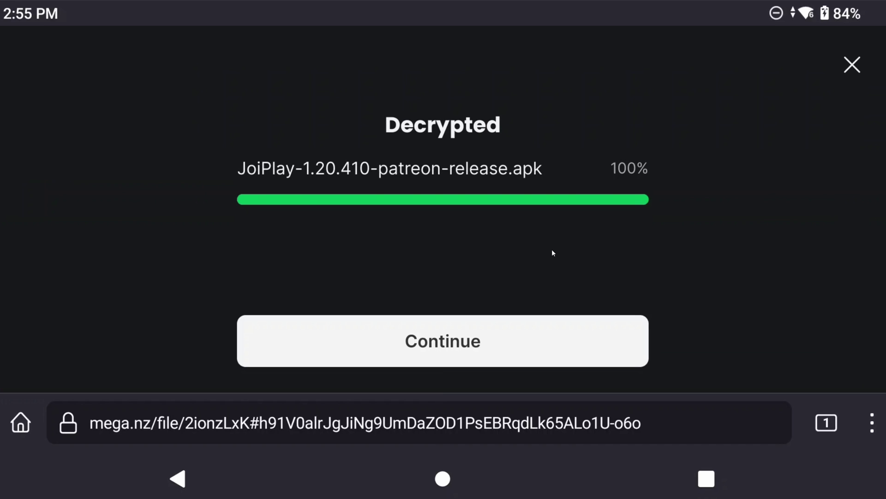
left_click(488, 340)
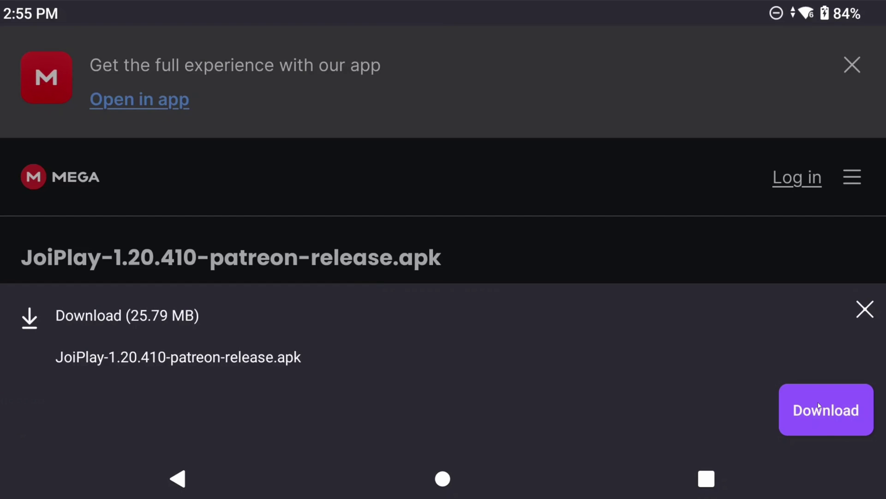
left_click(529, 312)
Return to the Patreon posts and download RPGMPlugin-1.20.53-patreon-release.apk through the RPG Maker Plugin 1.20.53 post's MEGA link.
left_click(178, 478)
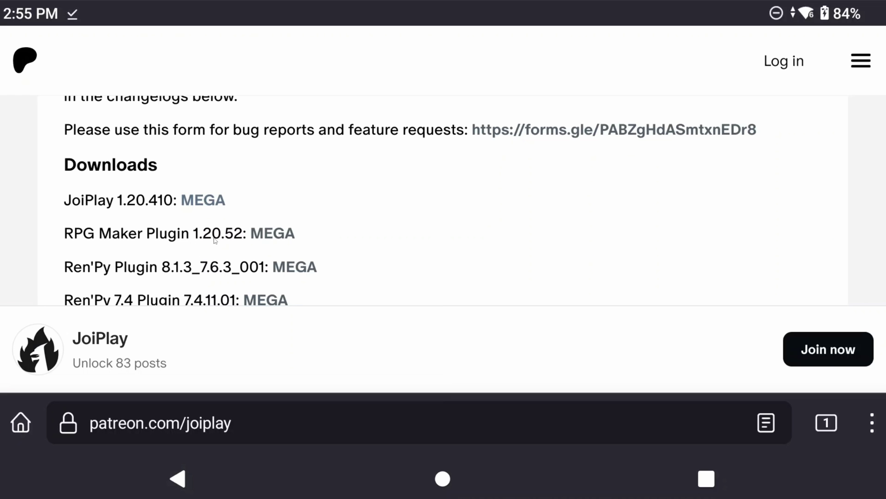
scroll(209, 238, "down", 2)
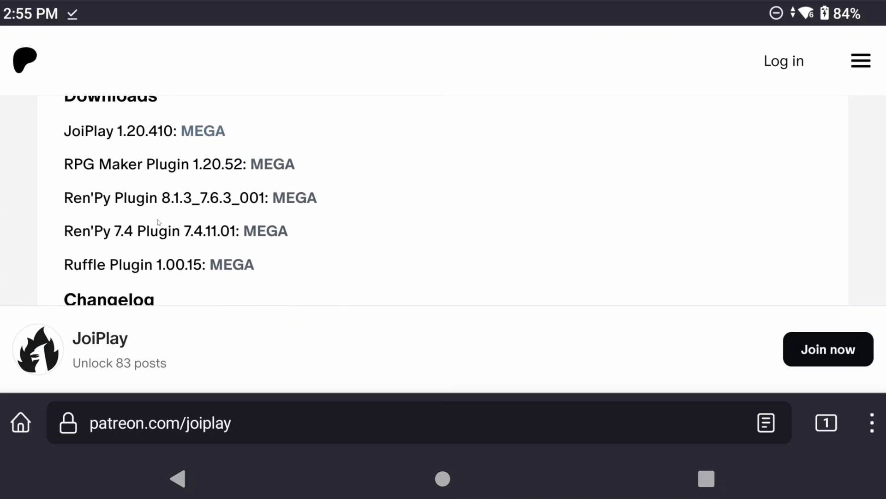
scroll(156, 217, "up", 6)
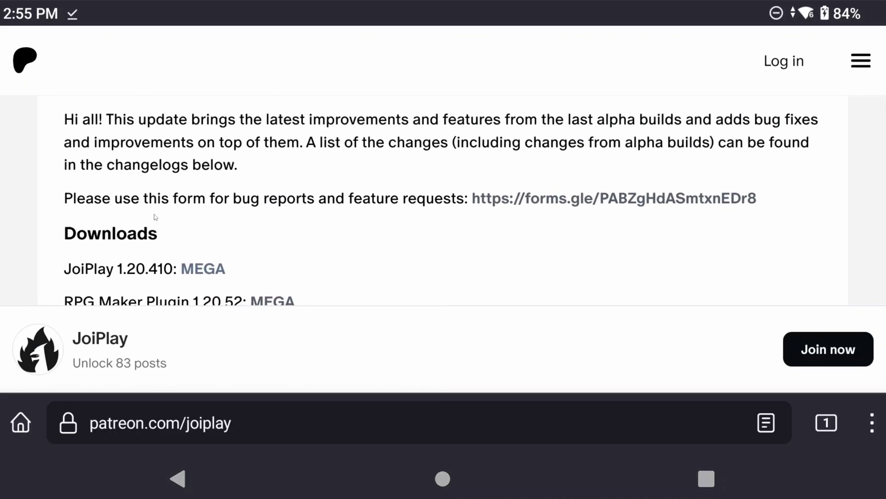
scroll(156, 216, "up", 15)
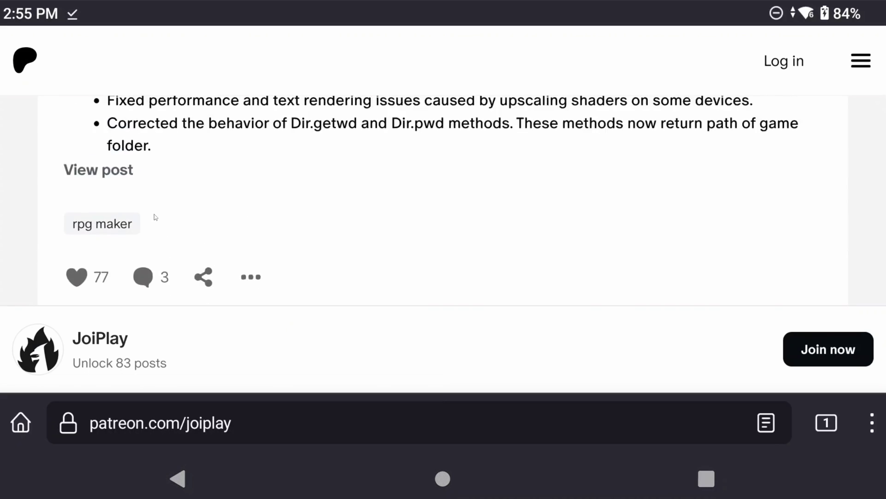
scroll(156, 217, "up", 3)
scroll(156, 217, "down", 4)
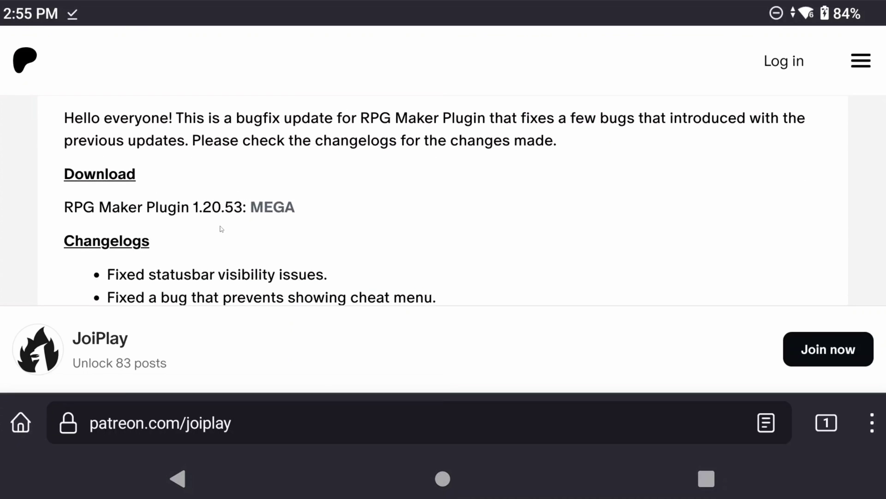
left_click(273, 207)
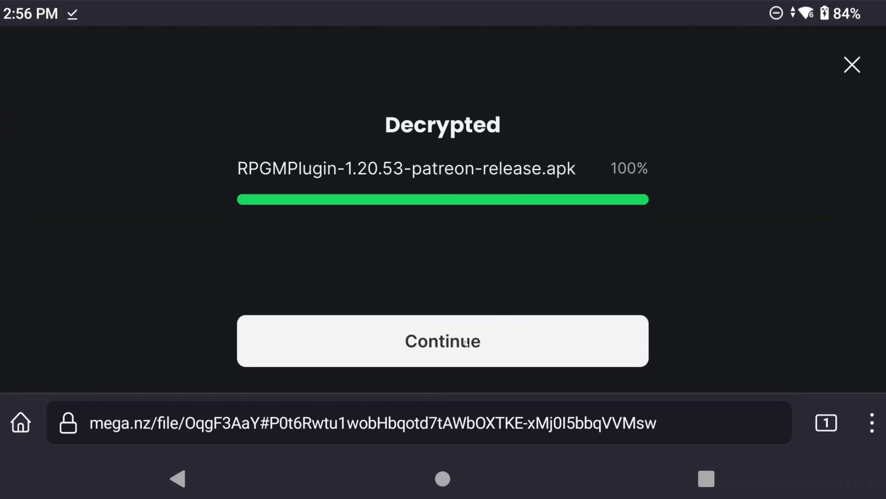
left_click(466, 342)
left_click(839, 412)
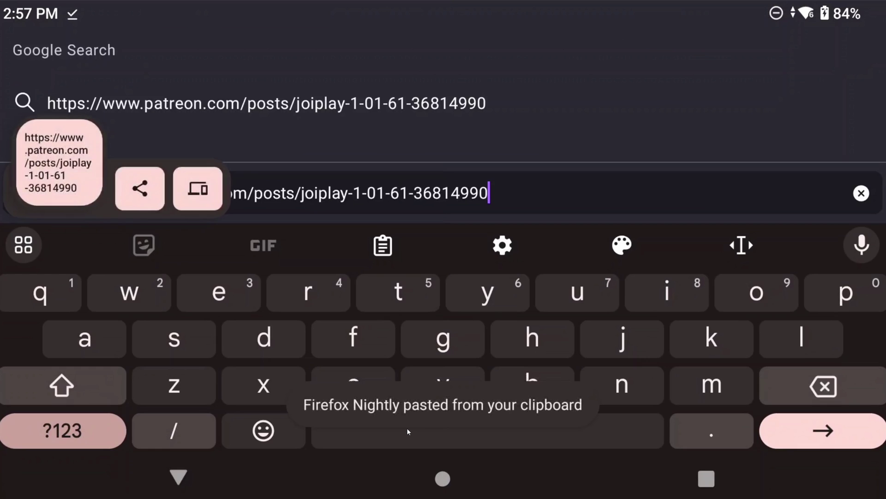
key("Escape")
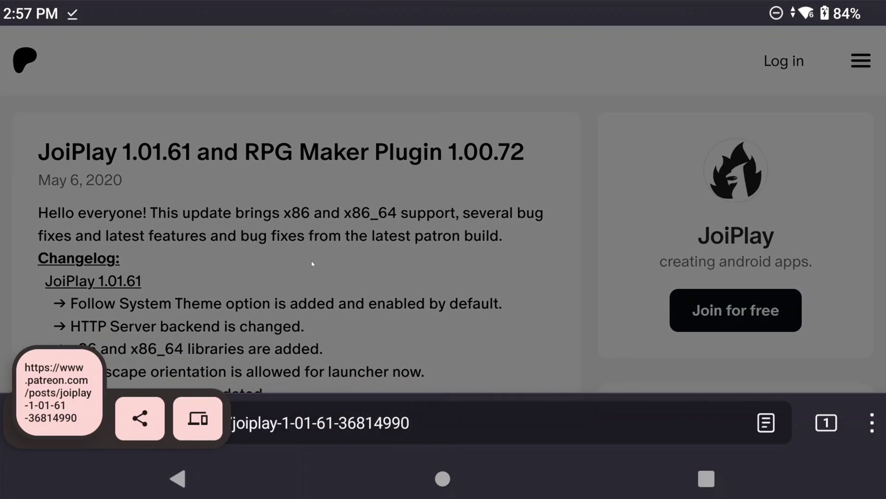
left_click(312, 262)
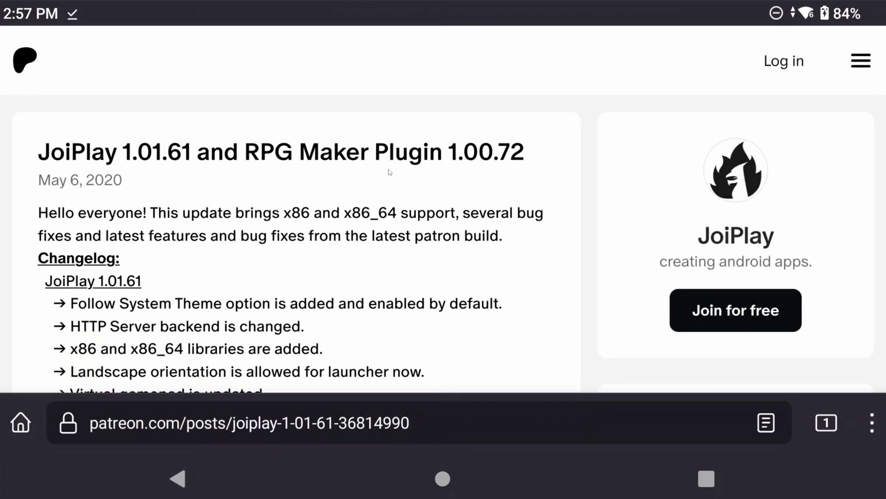
scroll(222, 206, "down", 15)
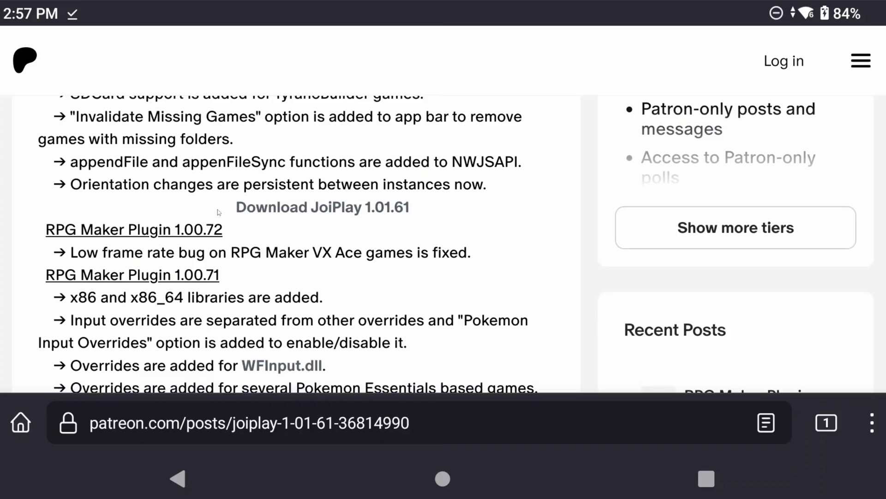
scroll(218, 210, "down", 8)
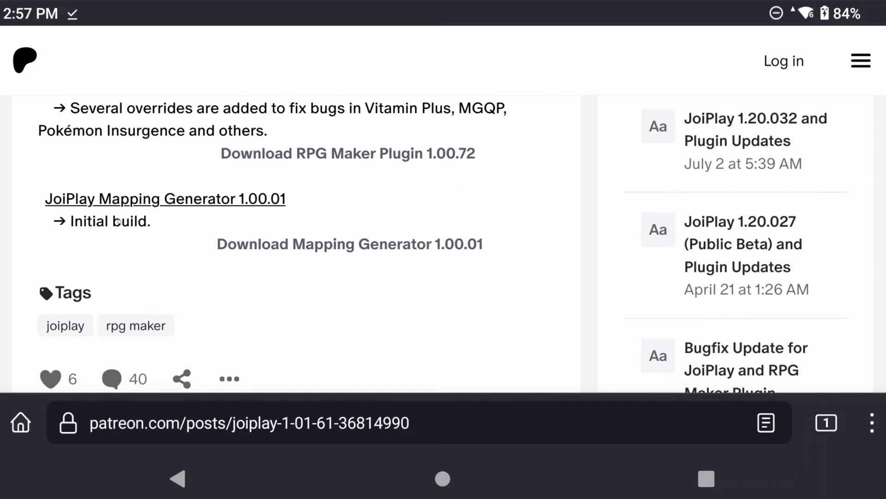
left_click(336, 249)
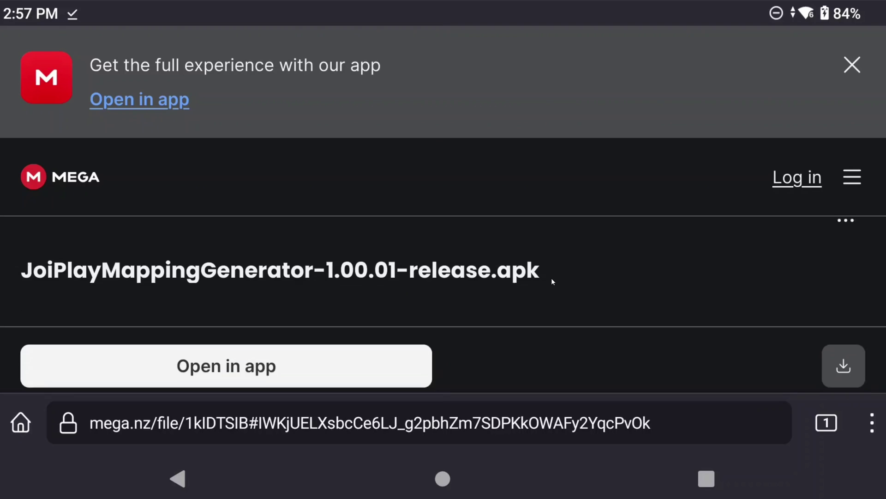
Download JoiPlayMappingGenerator-1.00.01-release.apk from MEGA to the device.
left_click(843, 353)
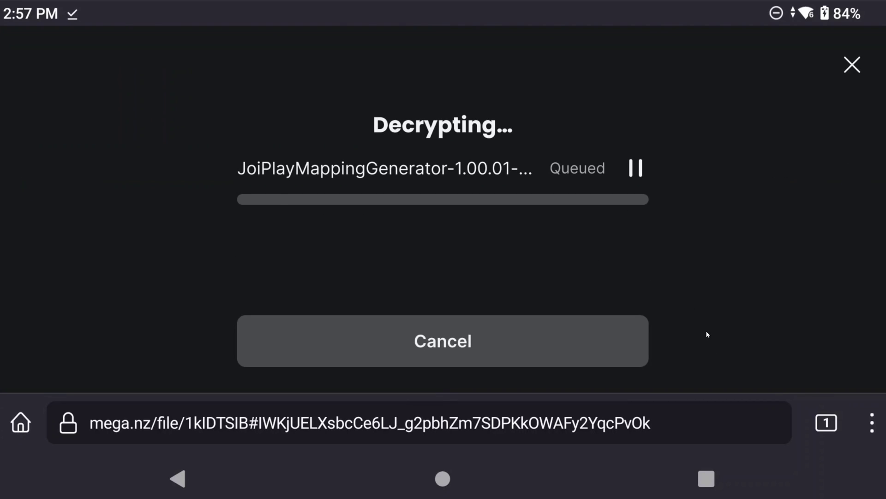
left_click(483, 333)
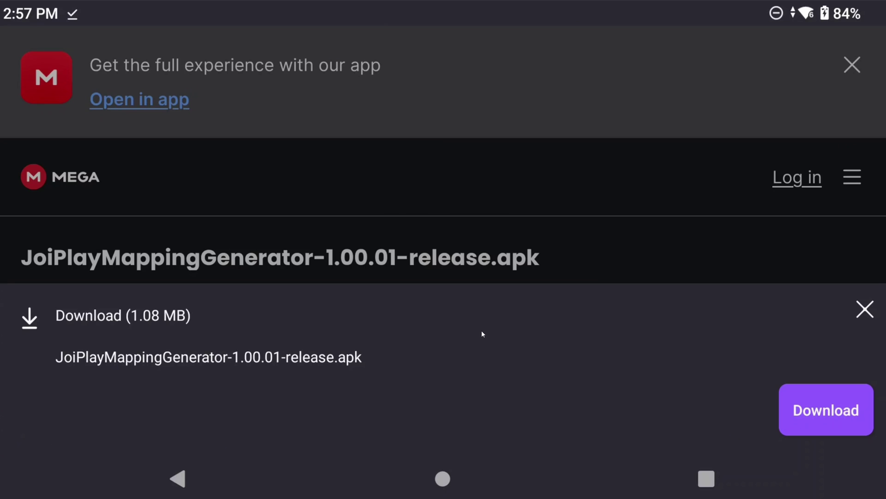
left_click(825, 407)
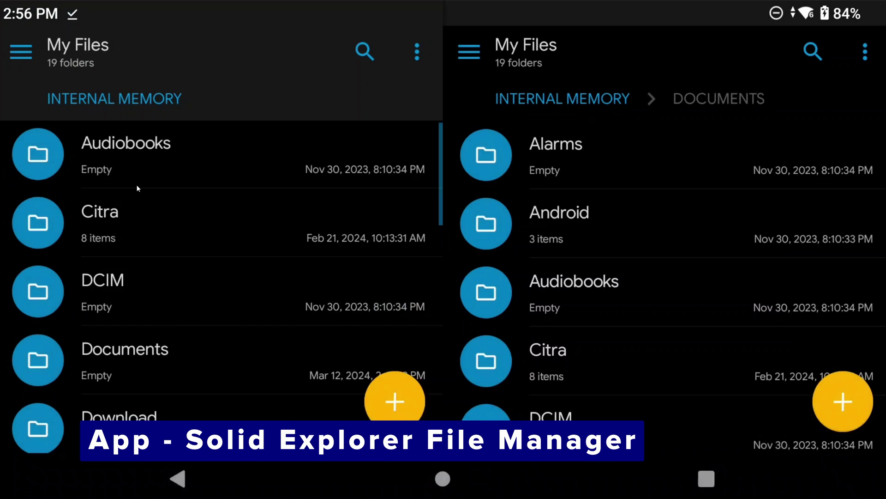
In Solid Explorer, open the Download folder in internal memory and install JoiPlay-1.20.410-patreon-release.apk.
scroll(131, 354, "down", 2)
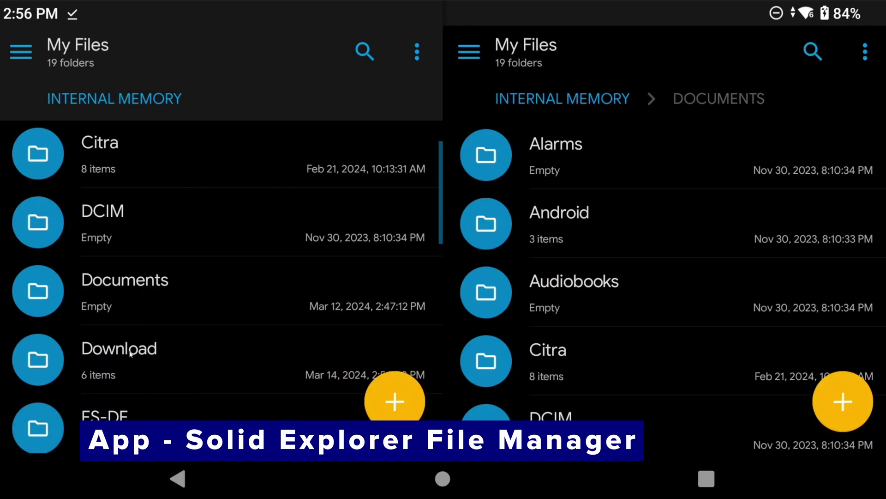
left_click(131, 354)
scroll(165, 211, "down", 2)
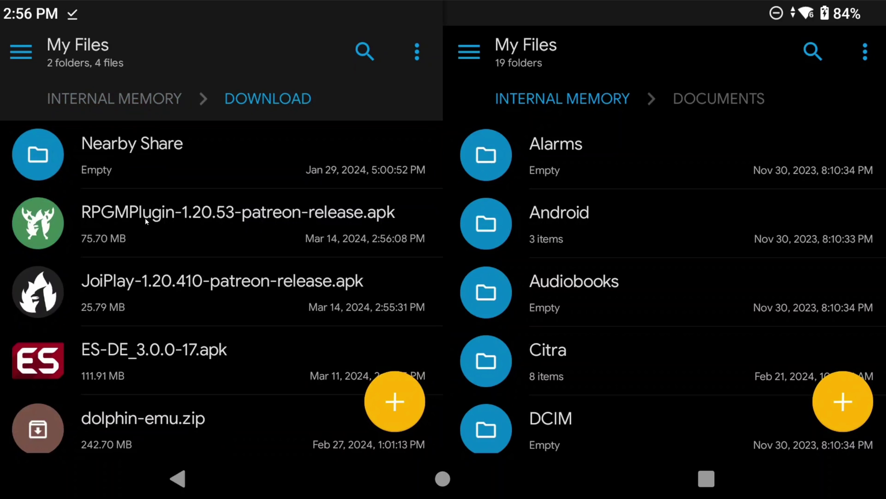
left_click(147, 289)
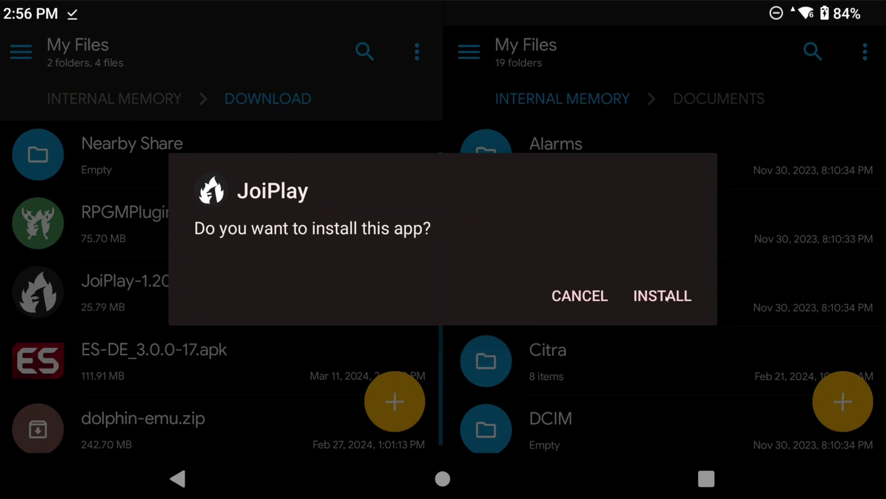
left_click(666, 298)
Install the RPG Maker Plugin for JoiPlay from RPGMPlugin-1.20.53-patreon-release.apk and close the installer.
left_click(138, 229)
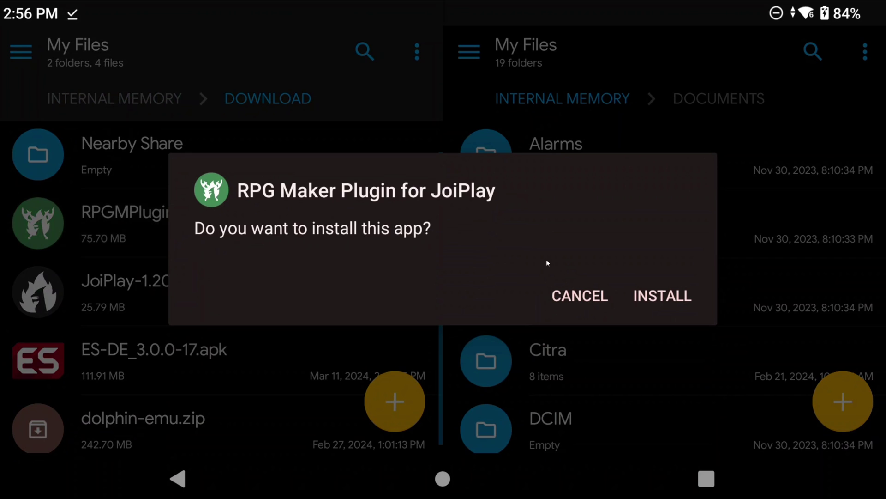
left_click(663, 296)
left_click(606, 296)
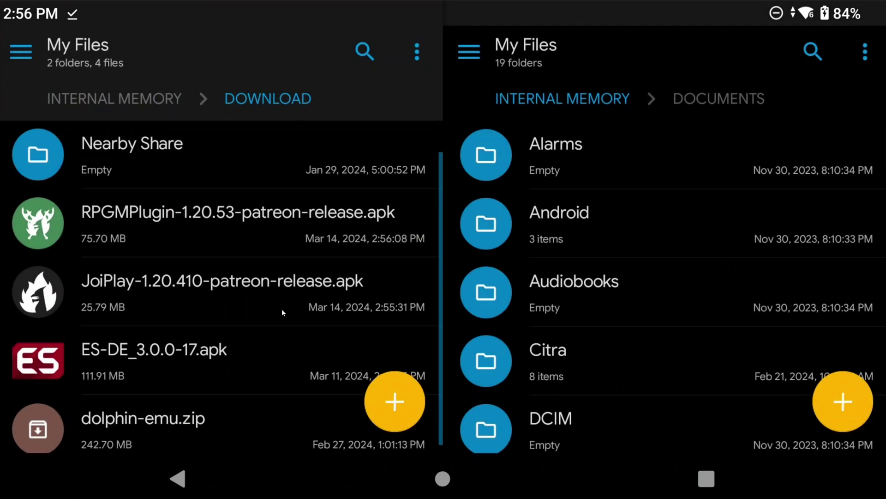
Install the JoiPlay Mapping Generator 1.00.01 APK from the Download folder and close the installer.
scroll(283, 312, "down", 2)
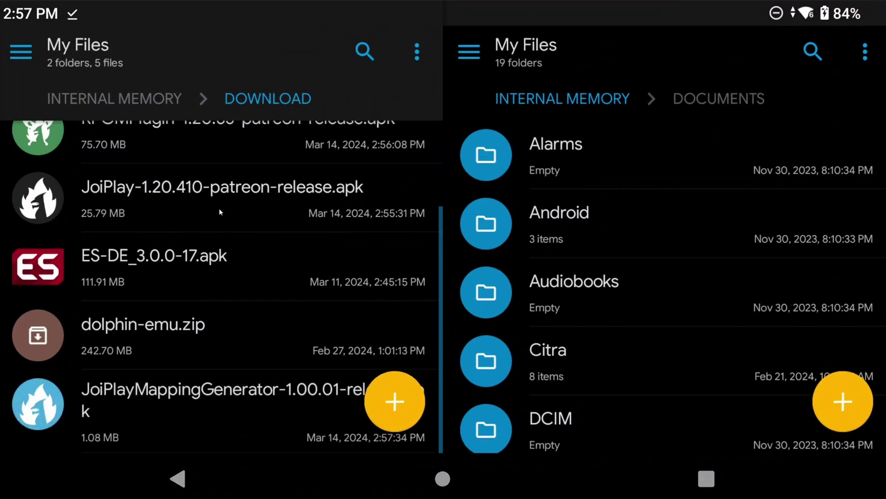
left_click(148, 397)
left_click(663, 295)
left_click(600, 297)
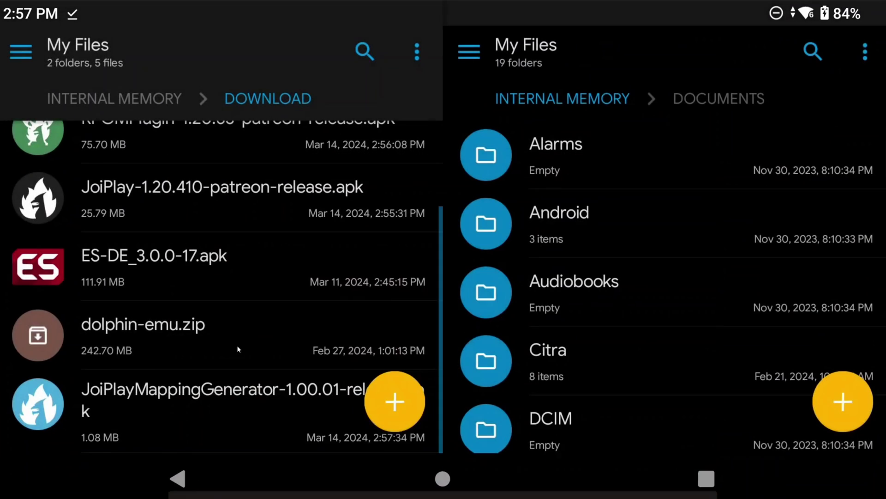
Launch JoiPlay from the home screen and complete its introduction, accepting the Terms & Conditions and the Privacy Policy.
key("super")
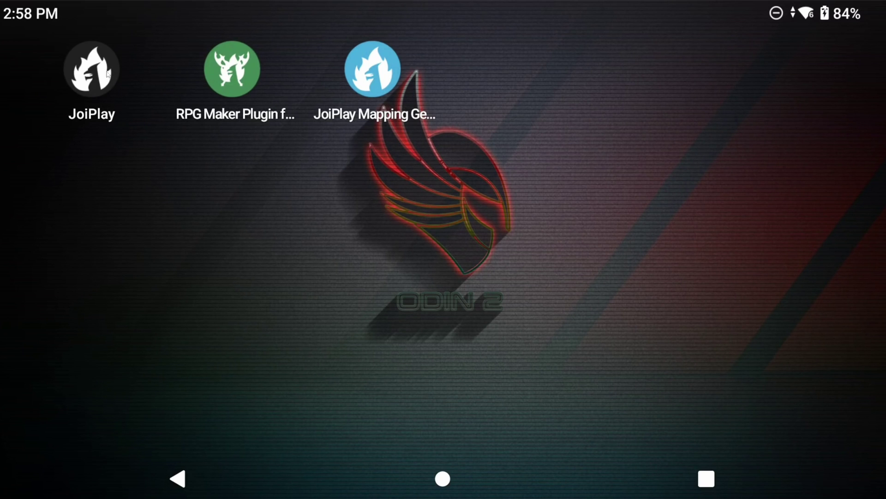
left_click(103, 87)
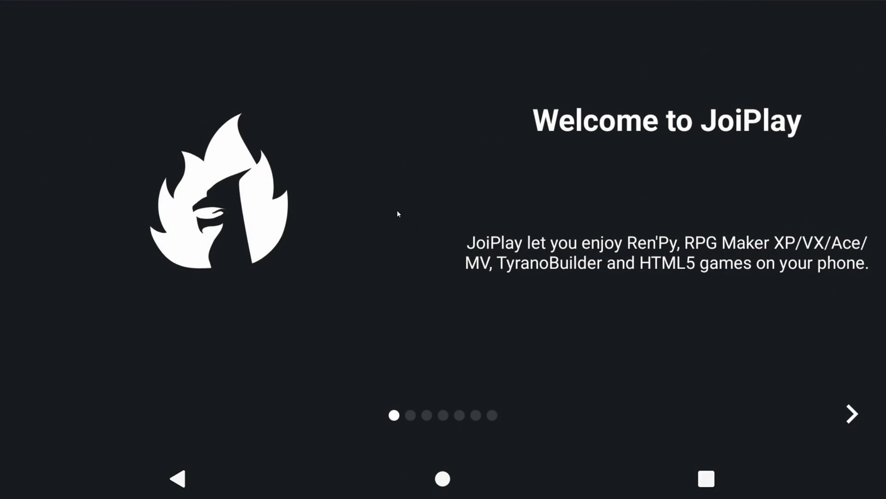
left_click(852, 414)
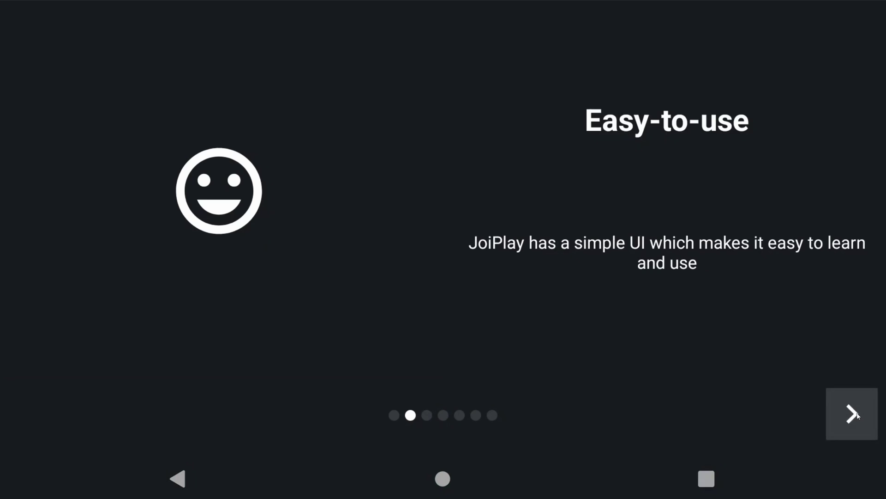
left_click(851, 414)
left_click(851, 414)
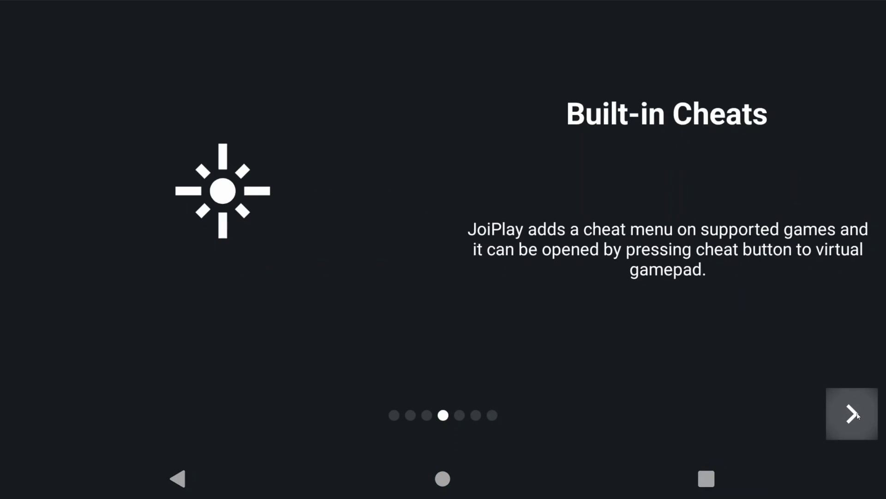
left_click(851, 414)
left_click(52, 327)
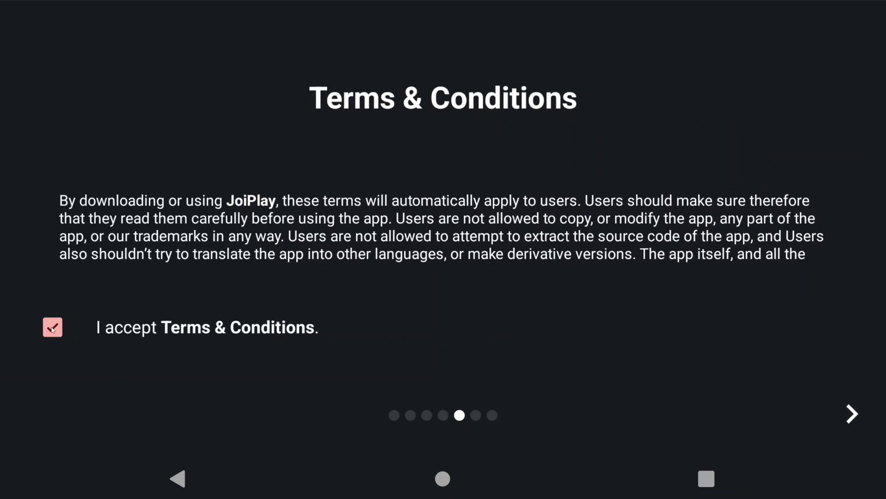
left_click(852, 414)
left_click(53, 327)
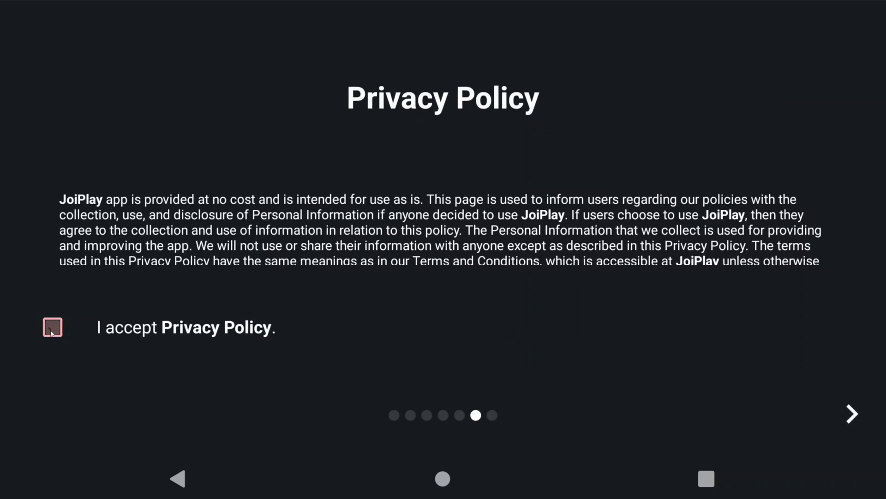
left_click(852, 413)
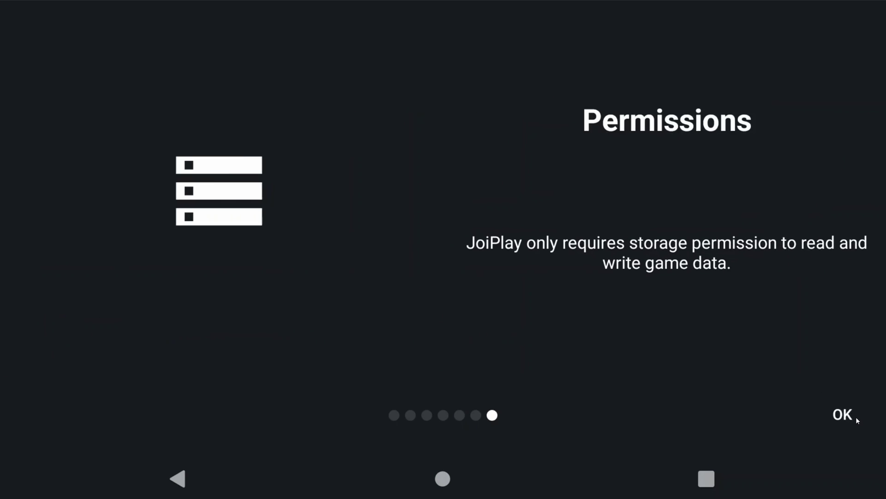
left_click(843, 414)
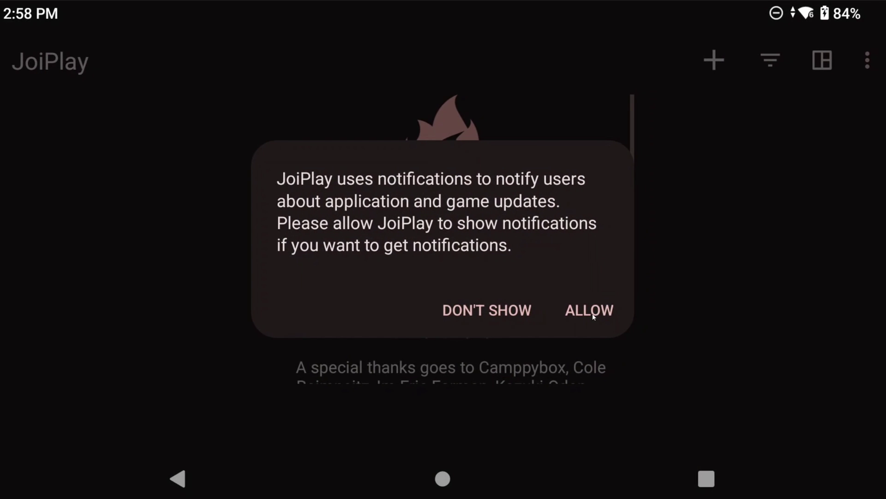
Grant JoiPlay permission to send notifications, access all files and read and write external storage.
left_click(589, 311)
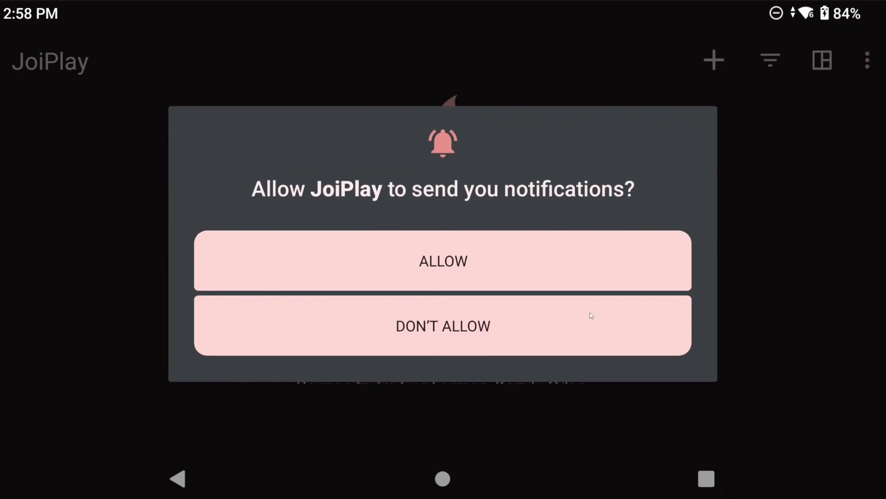
left_click(418, 258)
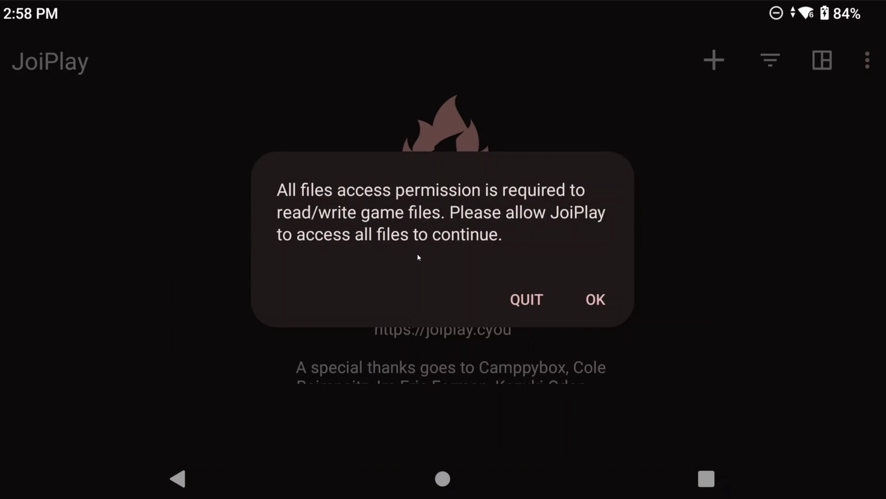
left_click(595, 300)
left_click(854, 406)
left_click(177, 478)
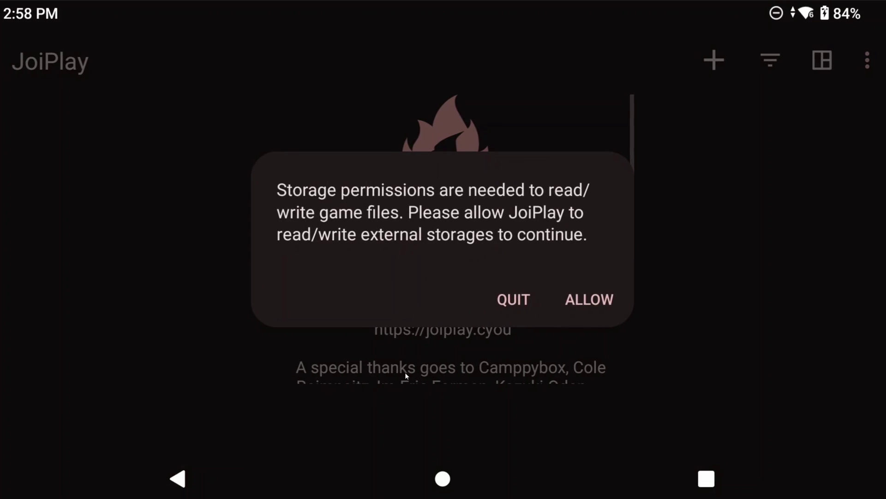
left_click(586, 301)
left_click(414, 281)
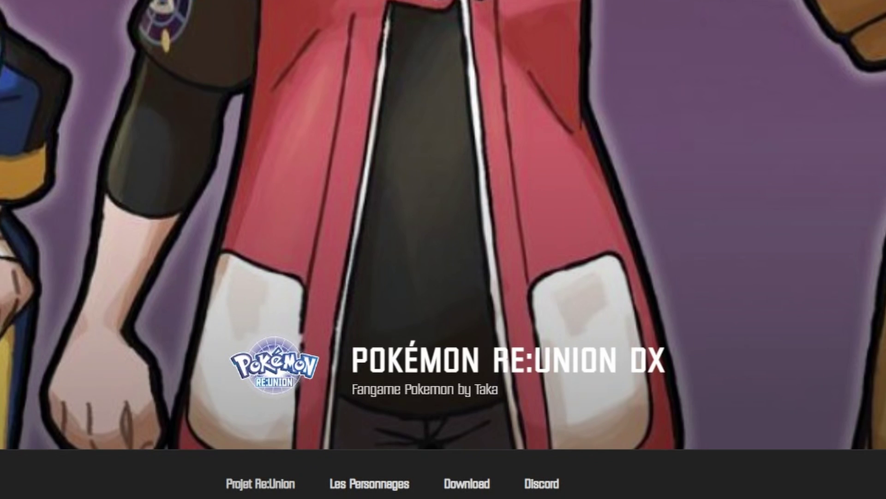
From the Pokémon Re:Union DX website's MEGA link, download the Projet Reunion 2.0 FULL VERSION folder as a standard download.
scroll(480, 157, "down", 8)
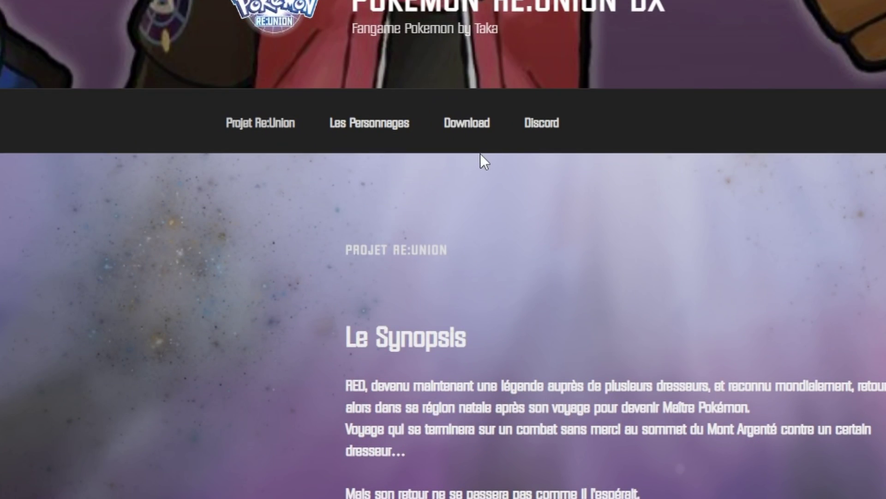
left_click(475, 129)
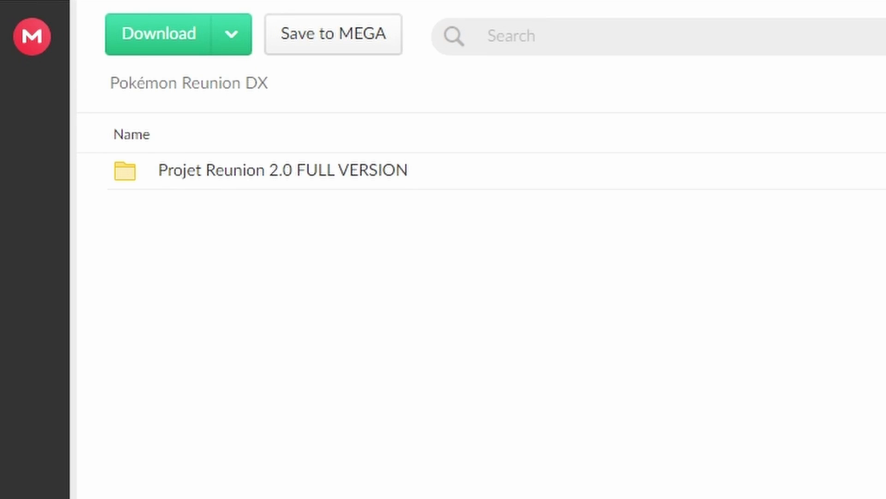
right_click(256, 168)
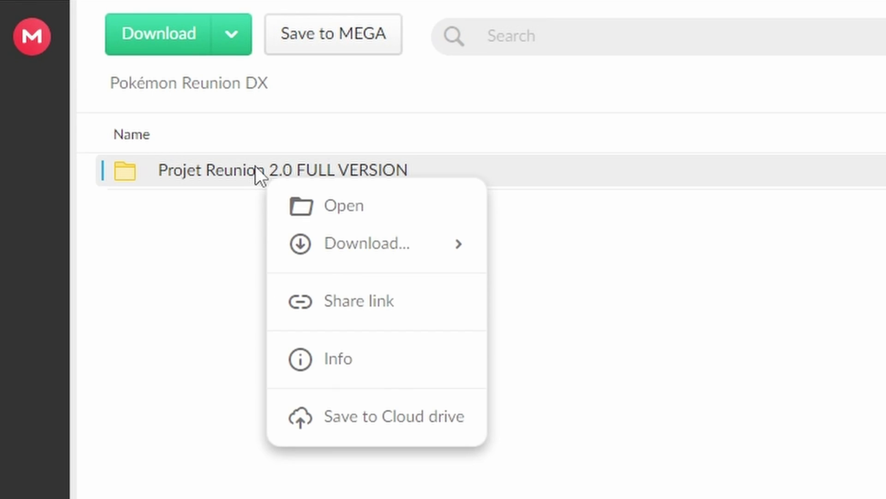
mouse_move(368, 243)
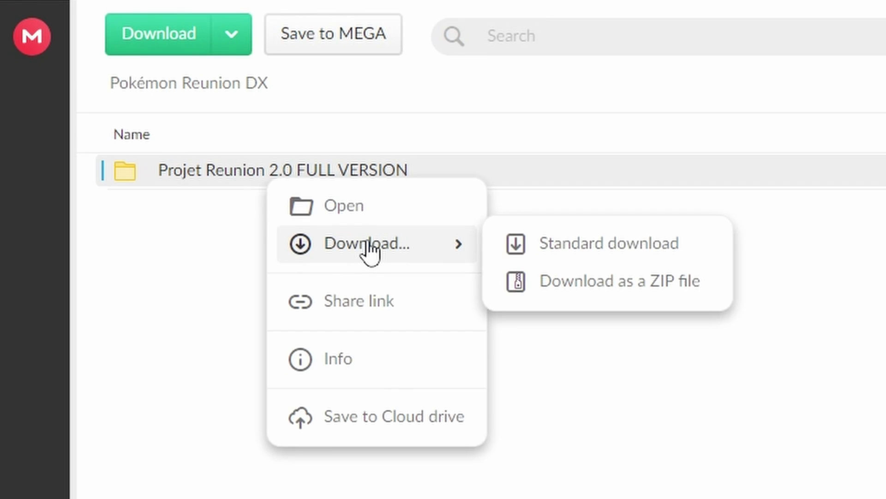
left_click(536, 245)
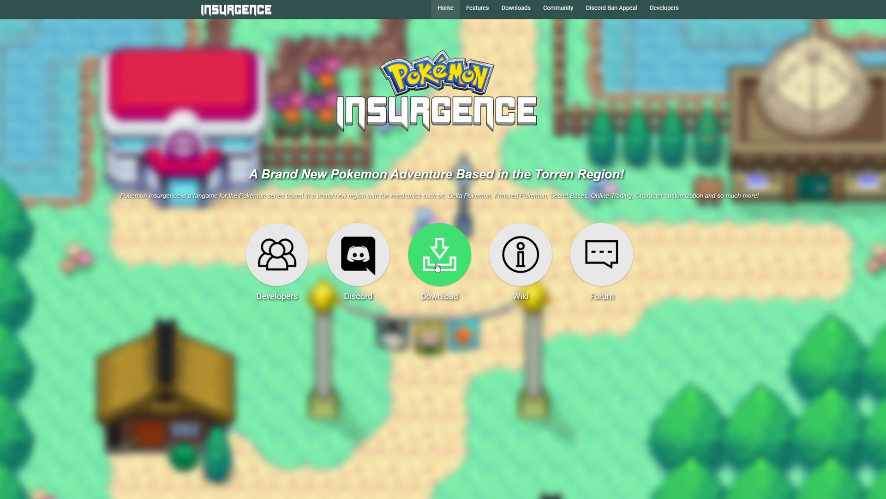
Start the Windows Full Download of Pokémon Insurgence 1.2.7 from the game's website.
left_click(437, 266)
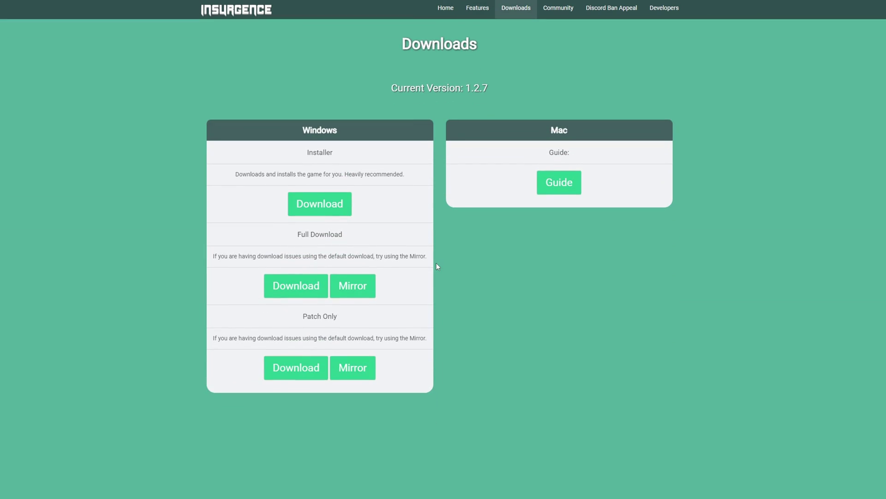
left_click(294, 294)
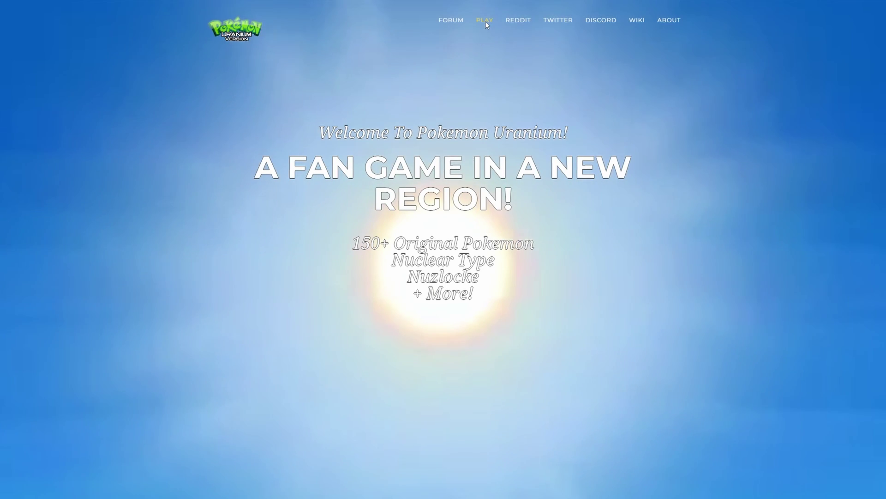
Open the Download Links post from the Pokémon Uranium website and highlight its Zip Version heading.
left_click(486, 22)
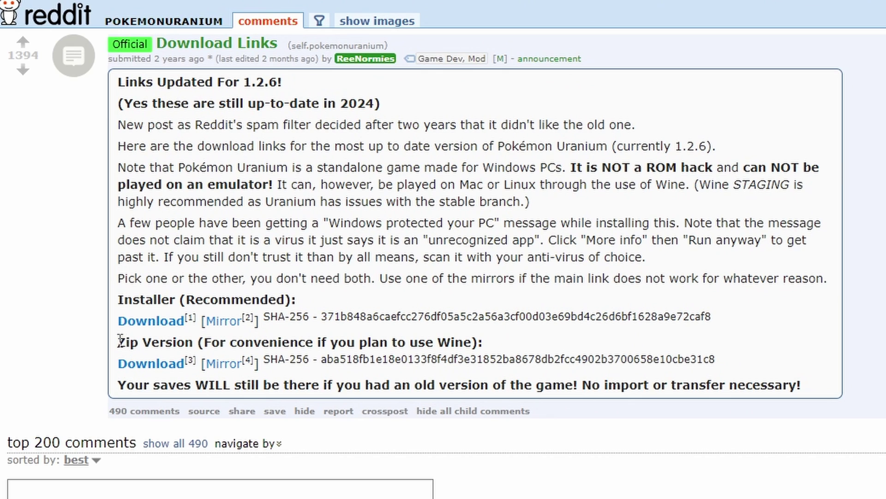
left_click_drag(119, 342, 174, 342)
left_click(174, 342)
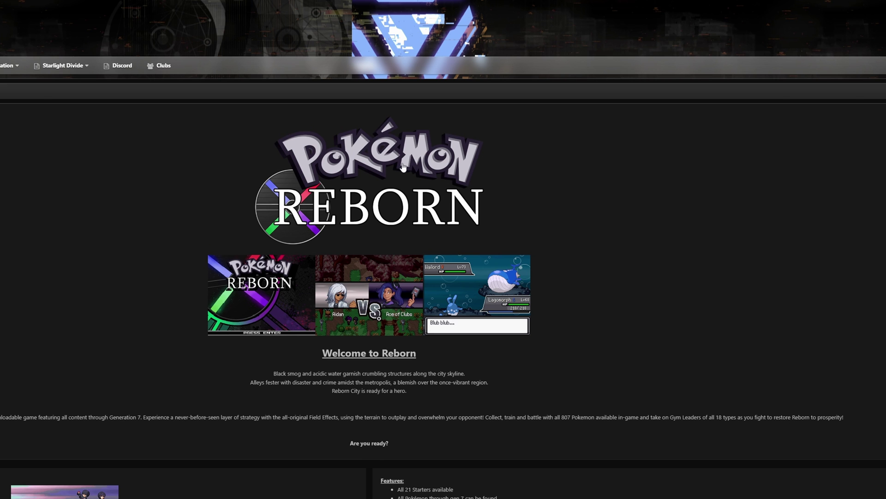
Download the Windows 7 or earlier build of Pokémon Reborn from the game's website through Google Drive.
scroll(239, 159, "down", 5)
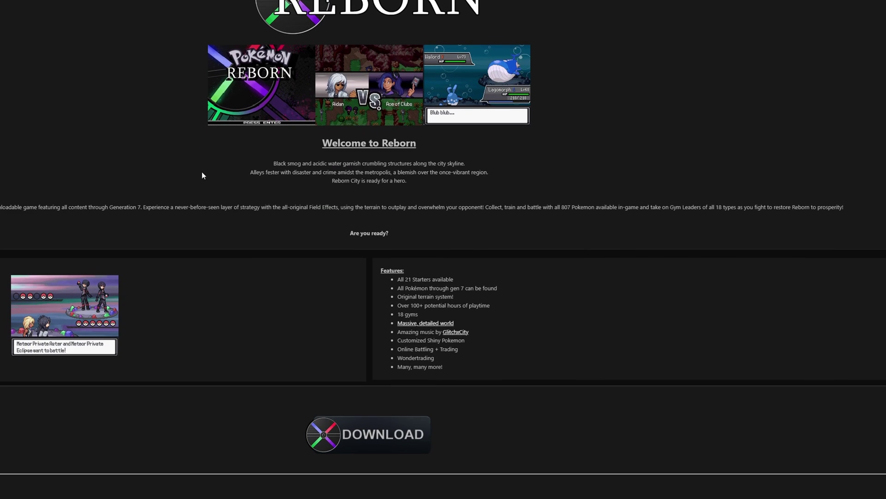
left_click(371, 435)
scroll(154, 349, "down", 5)
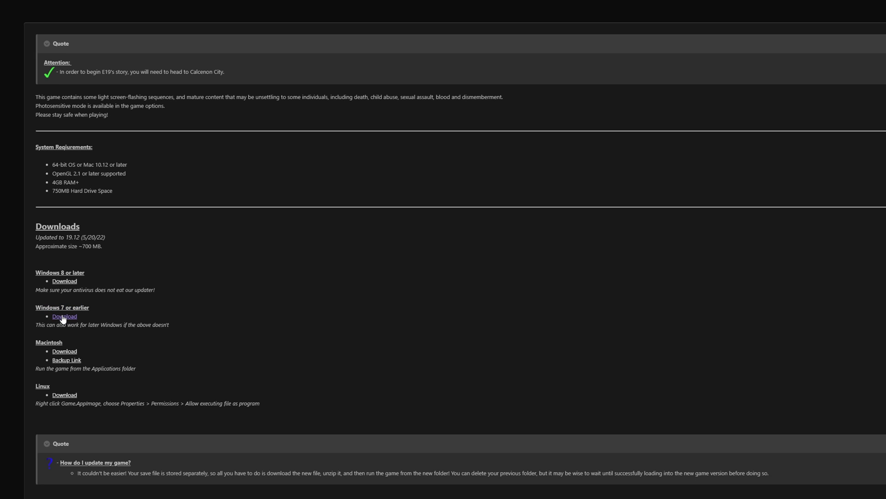
left_click(63, 317)
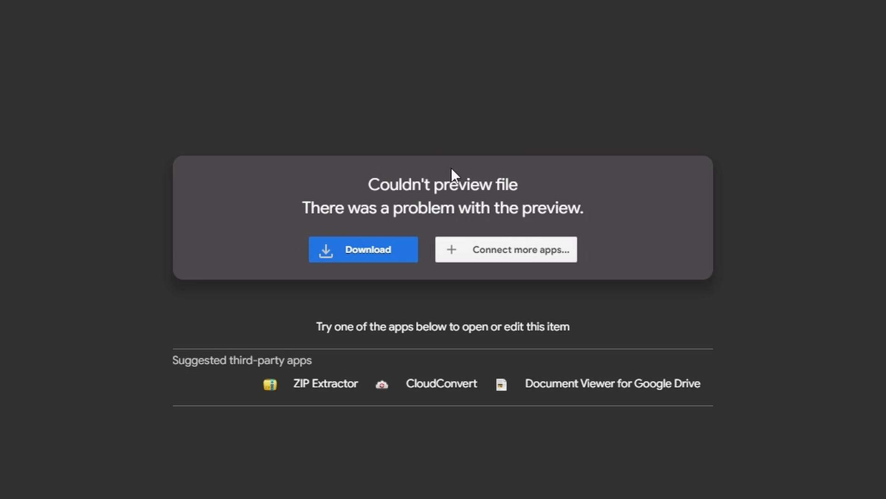
left_click(385, 257)
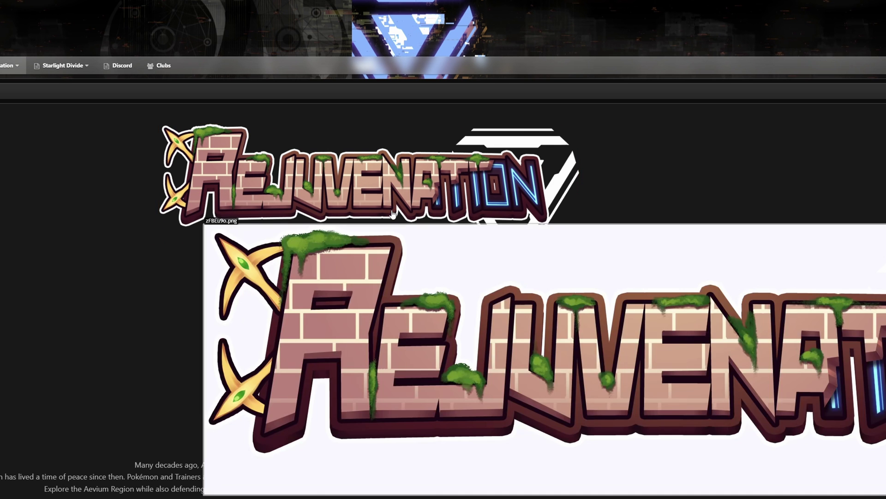
Open the Pokémon Rejuvenation download page from the game's website and go to its 13.5.0 download mirrors.
scroll(211, 206, "down", 4)
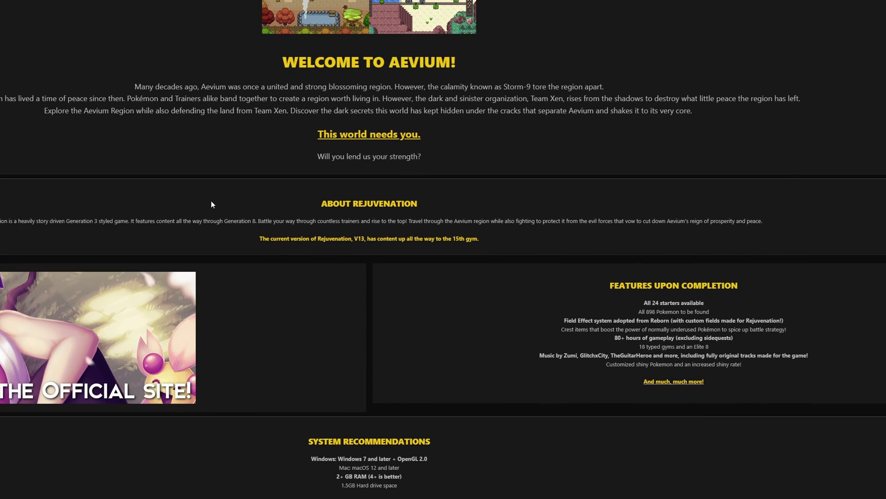
scroll(222, 190, "down", 2)
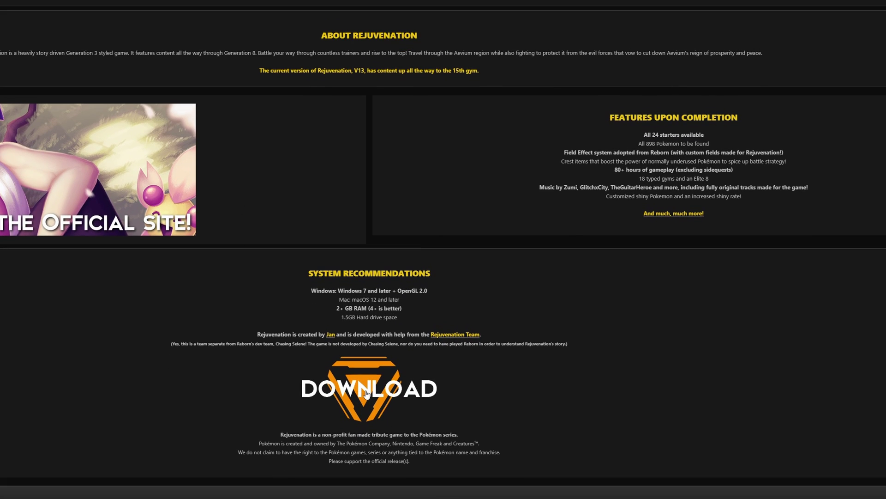
left_click(367, 394)
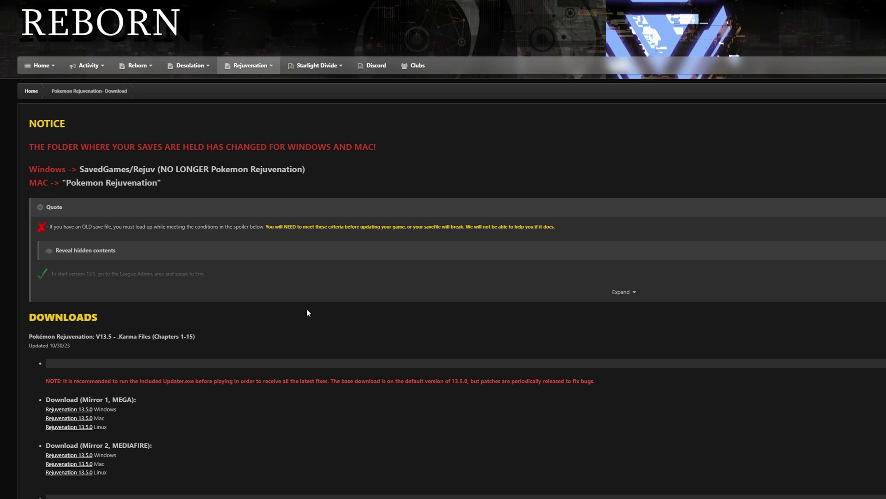
scroll(308, 313, "down", 2)
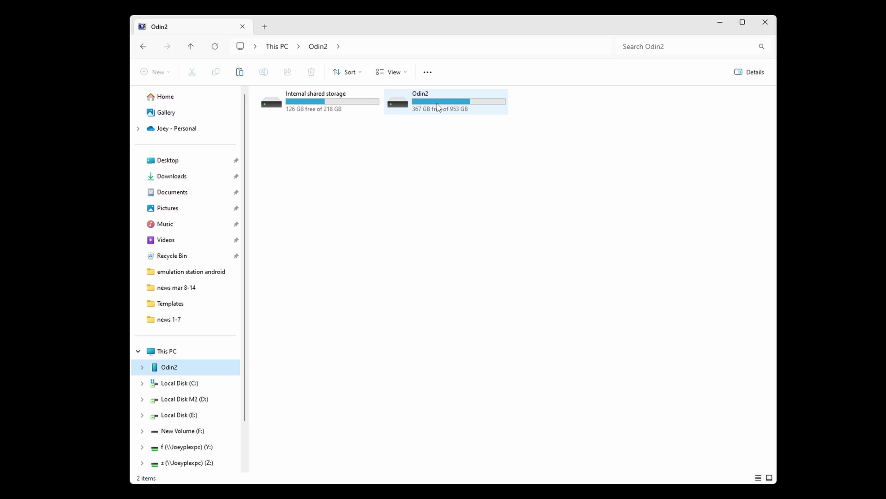
In File Explorer, open the Pokemon Fangames folder inside ROMs on the Odin2 storage card.
double_click(439, 107)
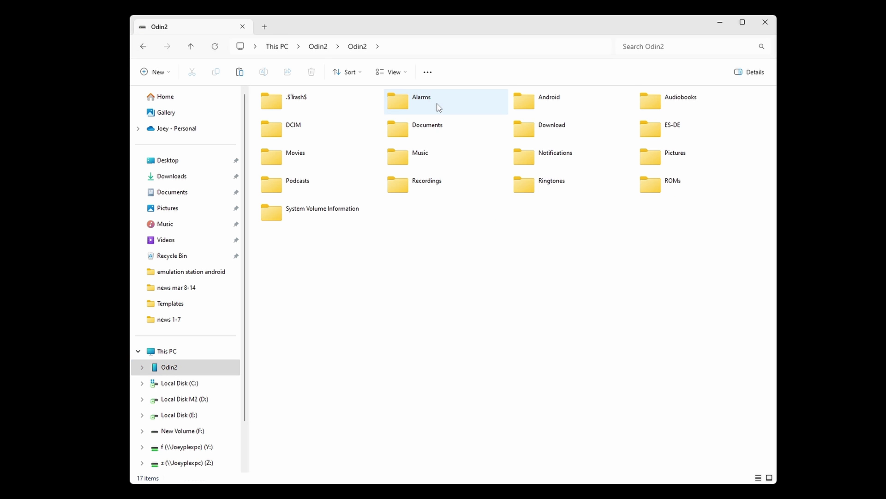
double_click(655, 186)
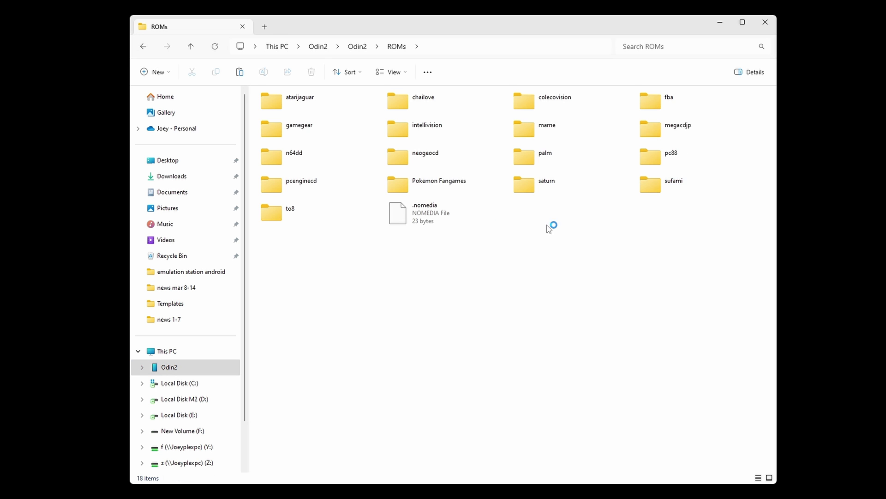
scroll(637, 305, "down", 3)
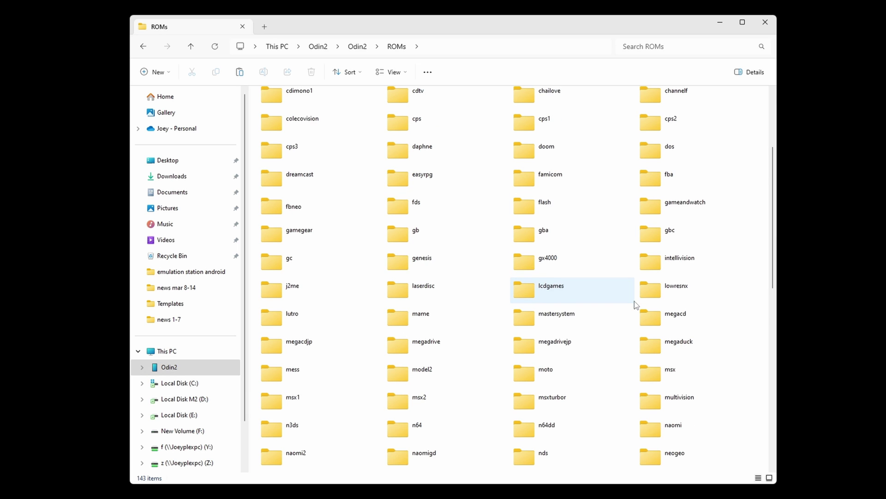
scroll(636, 304, "down", 4)
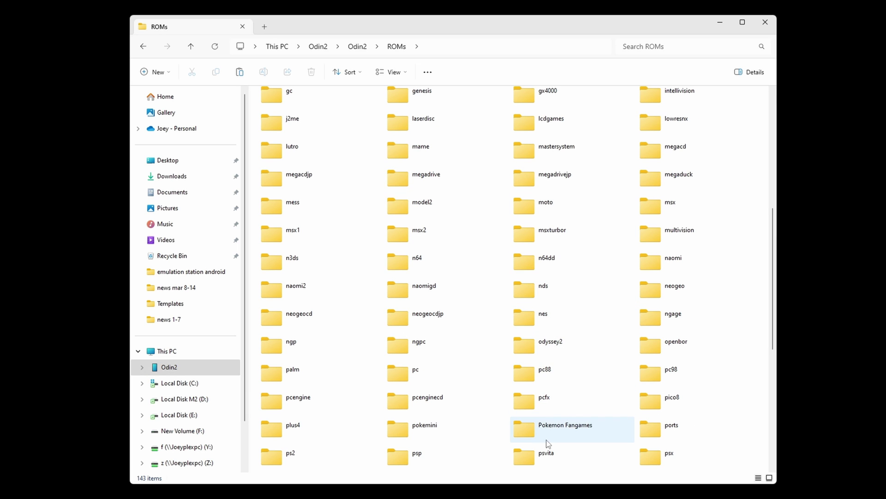
double_click(547, 441)
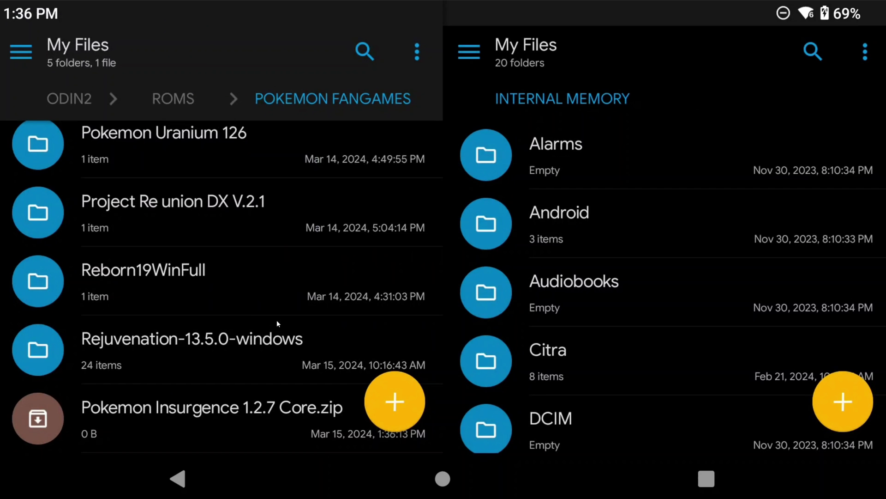
In the Android file manager, select Pokemon Insurgence 1.2.7 Core.zip and open its additional file actions.
left_click(173, 417)
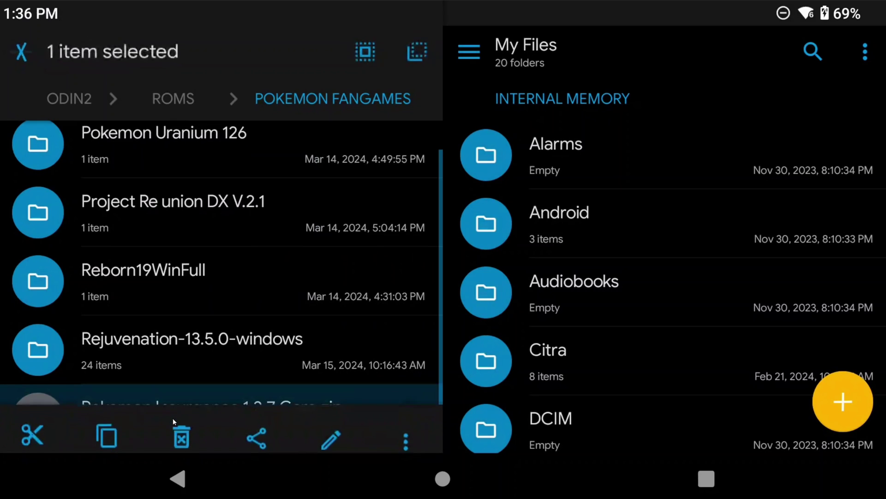
left_click(408, 431)
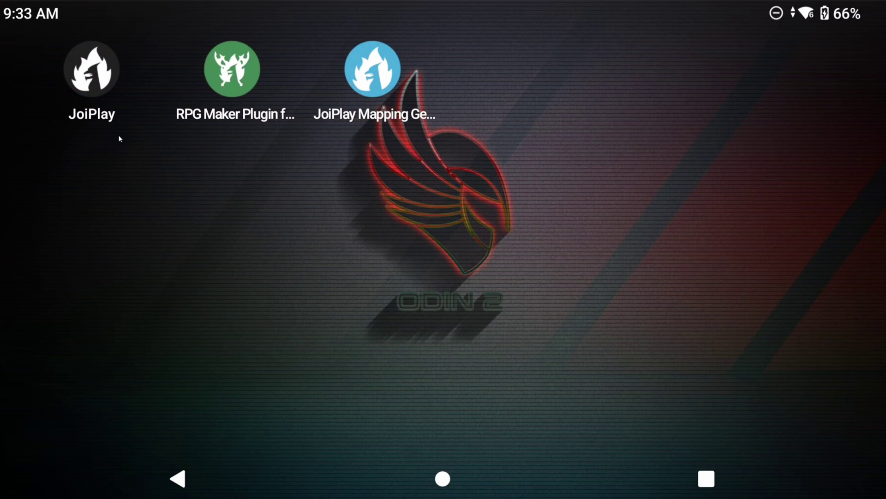
Launch JoiPlay, start adding a game and browse to the Pokemon Fangames folder inside ROMs on External Storage.
left_click(95, 85)
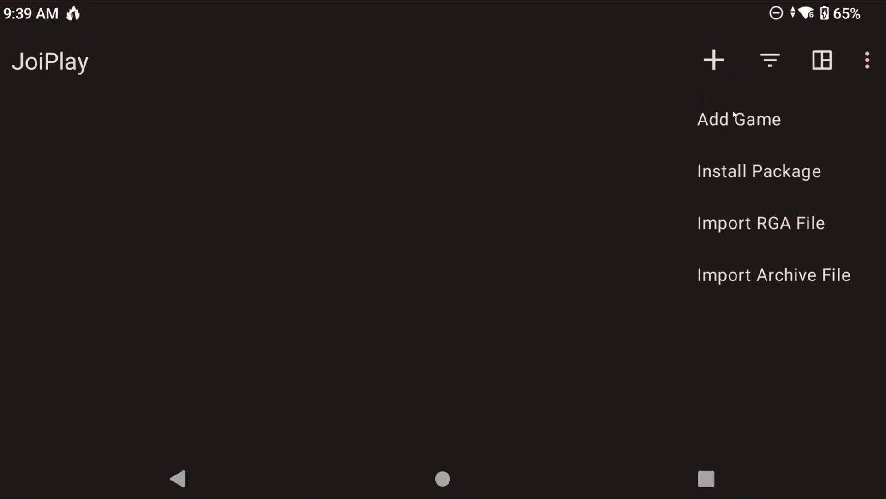
left_click(736, 120)
left_click(571, 301)
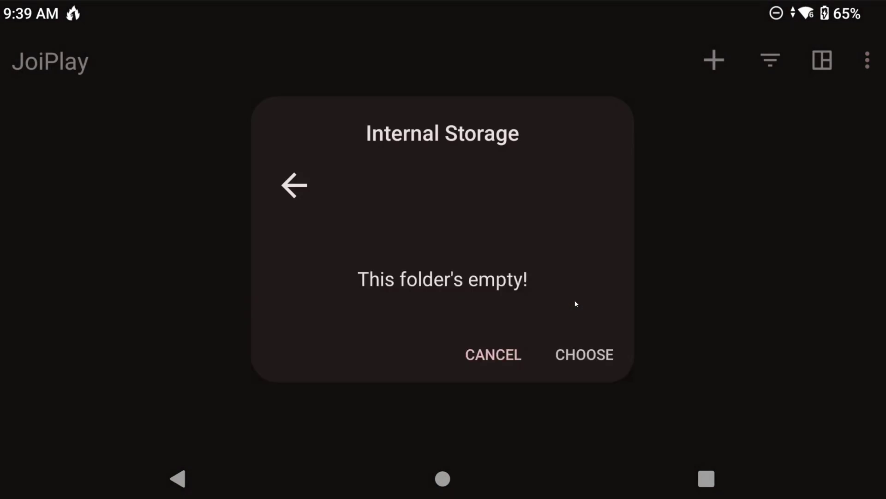
left_click(294, 158)
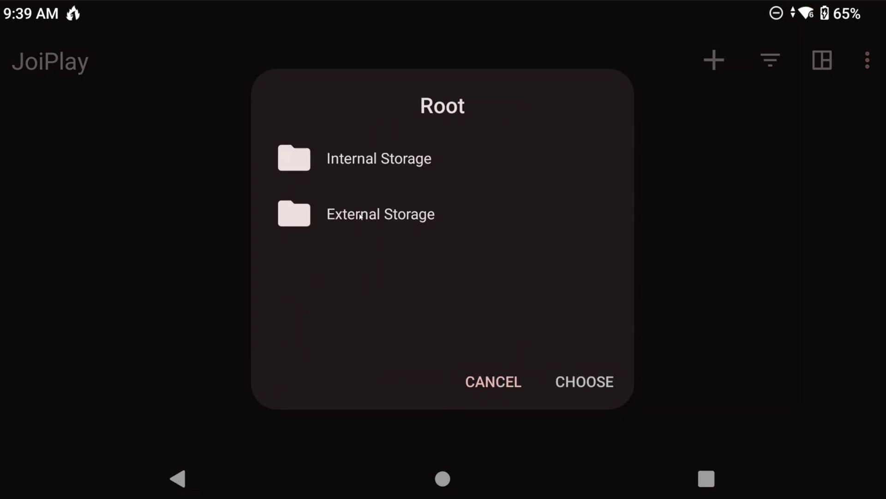
left_click(333, 214)
scroll(394, 253, "down", 10)
left_click(388, 254)
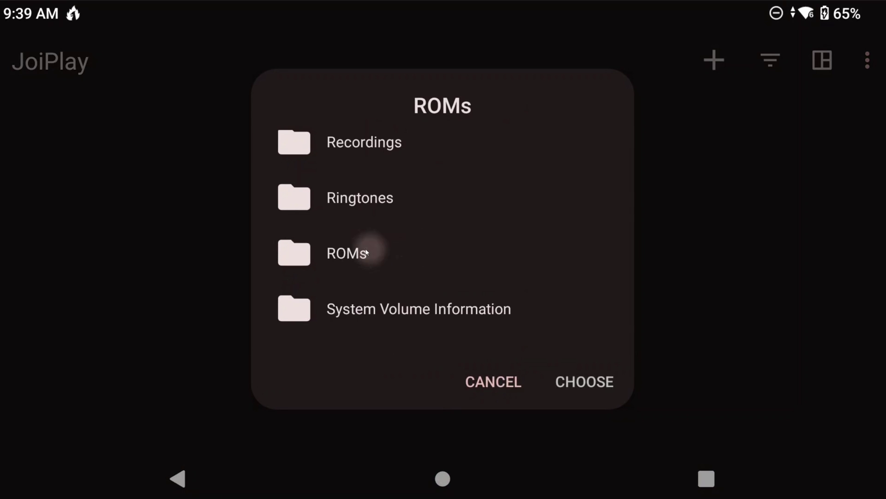
scroll(395, 243, "down", 15)
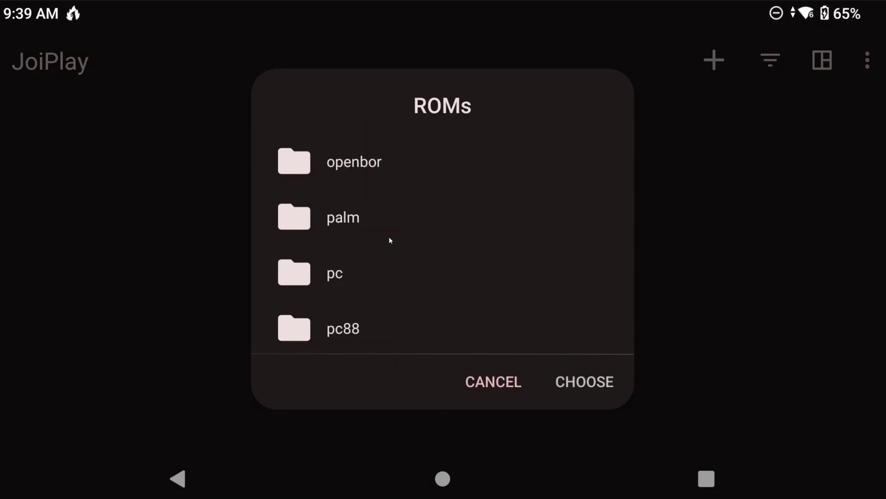
scroll(388, 237, "down", 3)
scroll(394, 237, "up", 10)
scroll(401, 237, "down", 5)
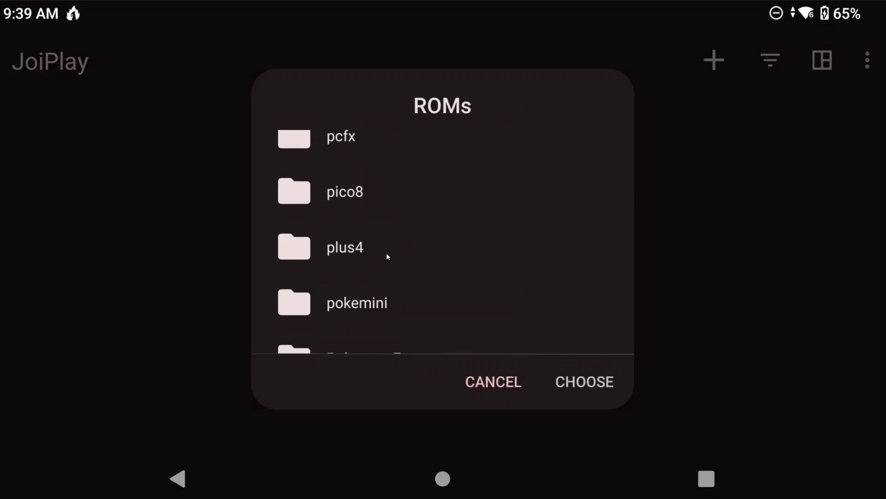
left_click(377, 221)
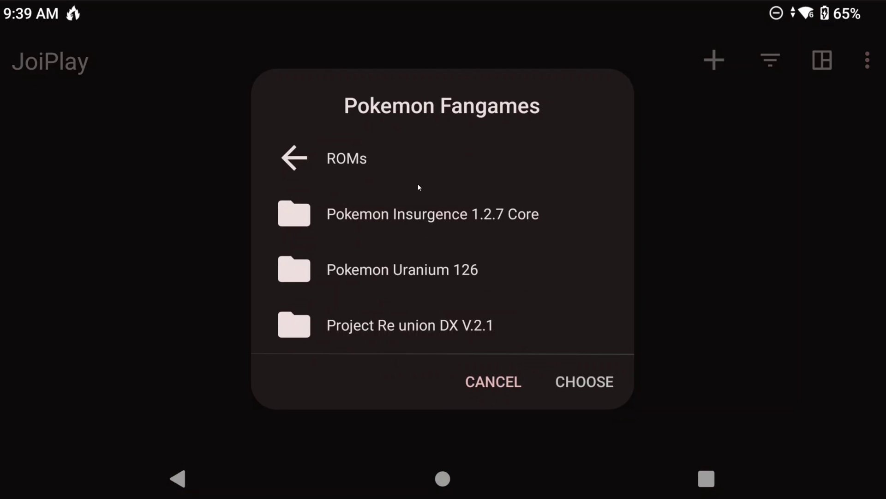
Choose Game.exe inside the nested Pokemon Insurgence 1.2.7 Core folder as the game's executable.
left_click(412, 219)
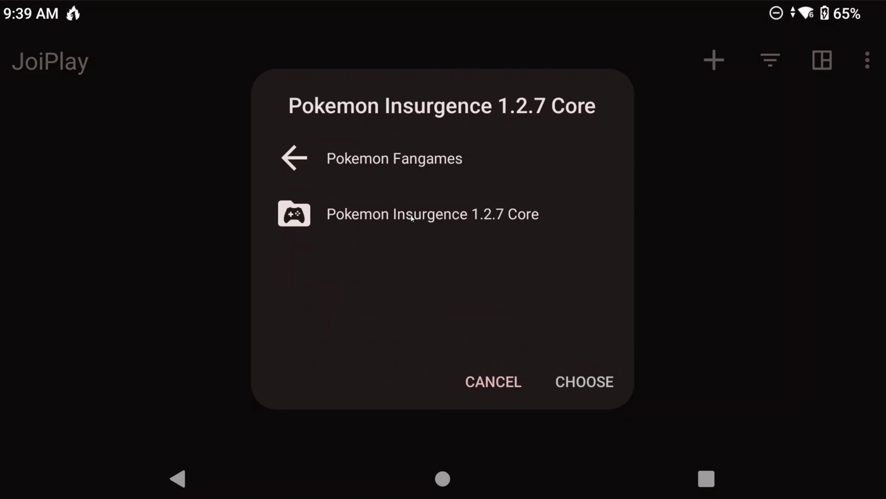
left_click(378, 216)
scroll(378, 217, "down", 5)
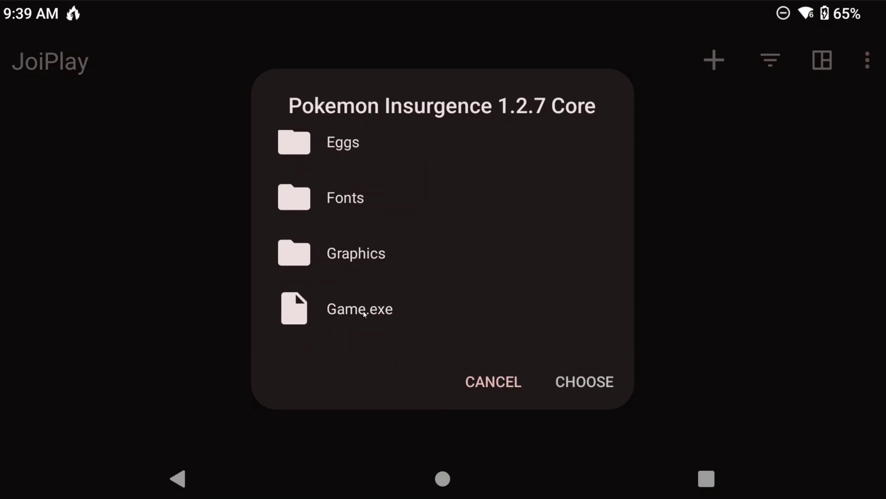
left_click(364, 314)
left_click(572, 381)
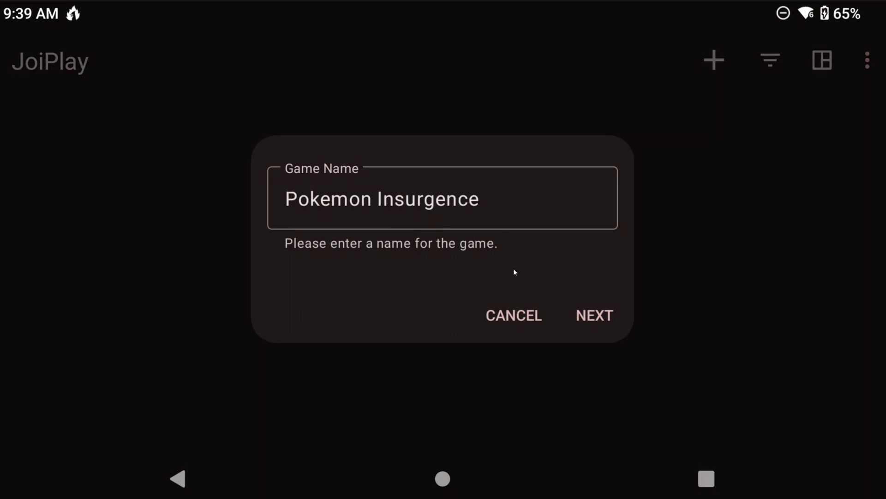
Finish adding Pokemon Insurgence with the suggested name and icon and a blank version, and extract its RGSS archive.
left_click(600, 317)
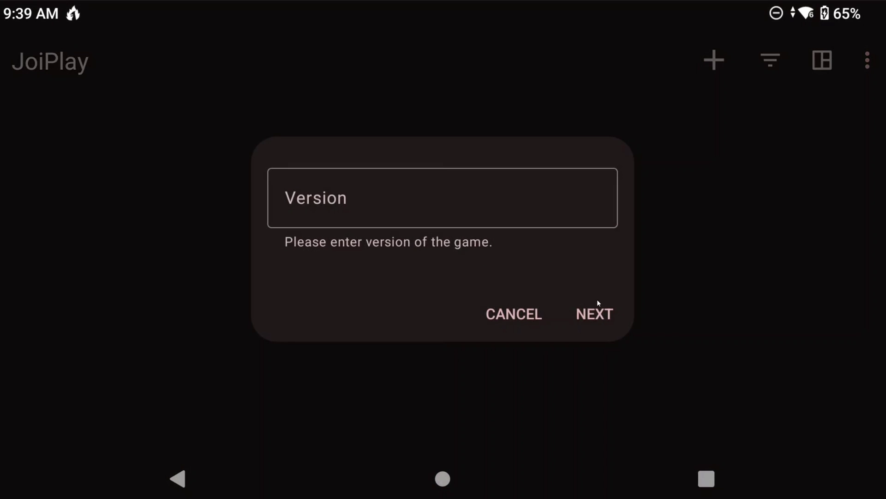
left_click(599, 315)
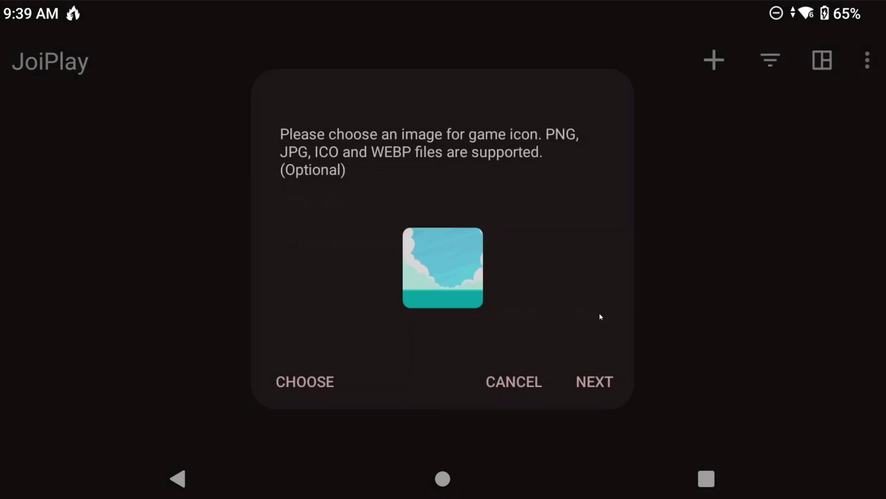
left_click(594, 383)
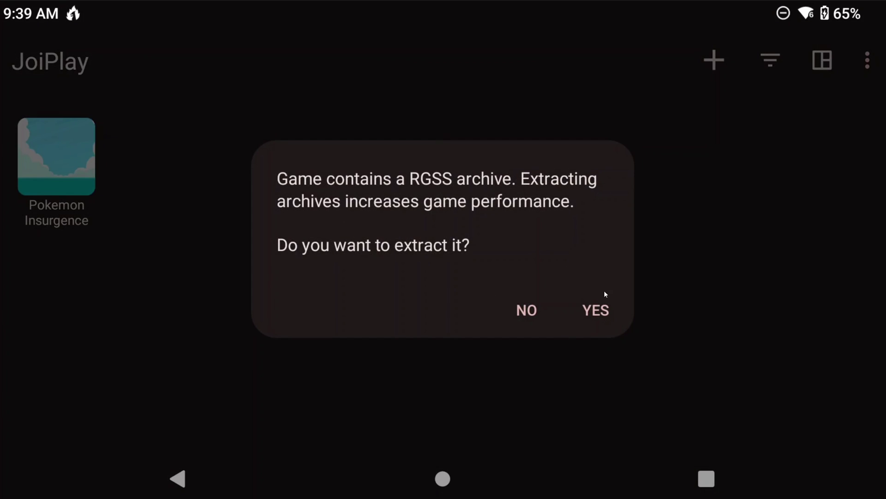
left_click(595, 310)
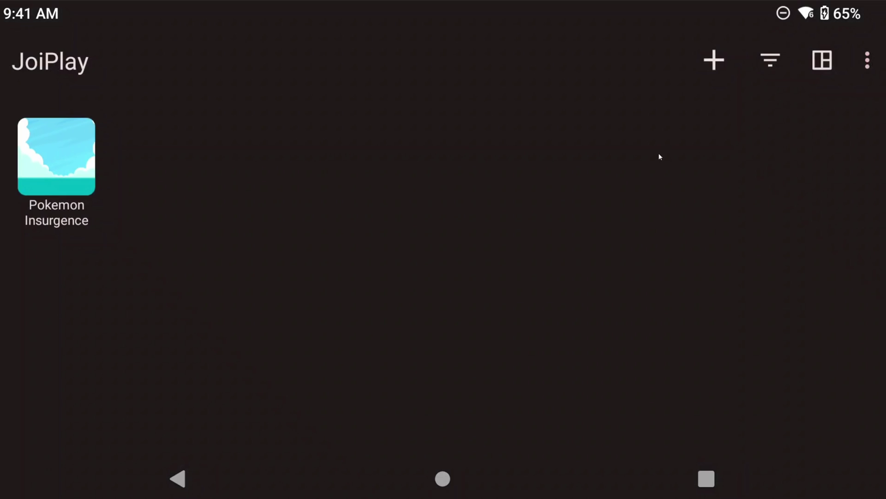
Start adding a second game and browse on External Storage to the Pokemon Fangames folder inside ROMs.
left_click(714, 60)
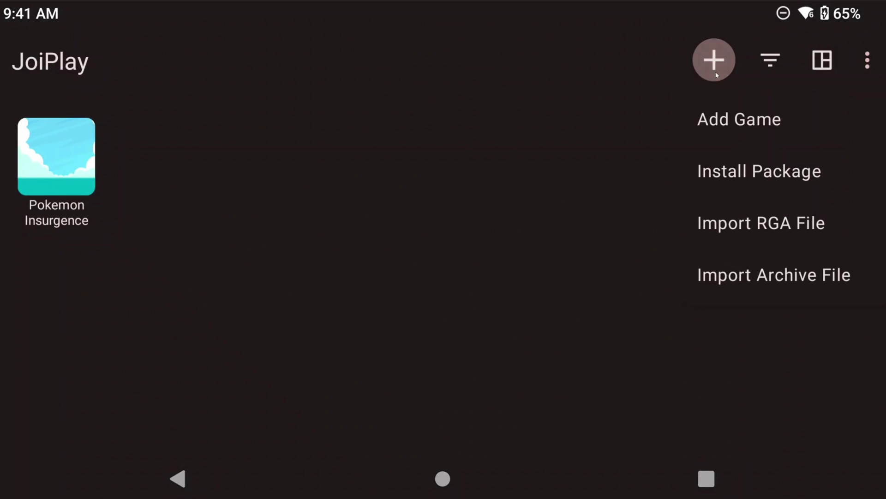
left_click(728, 121)
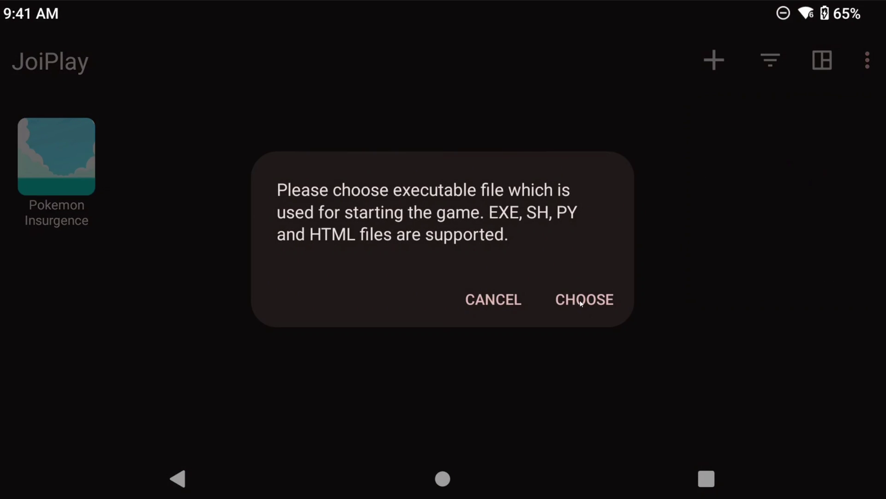
left_click(582, 300)
left_click(296, 156)
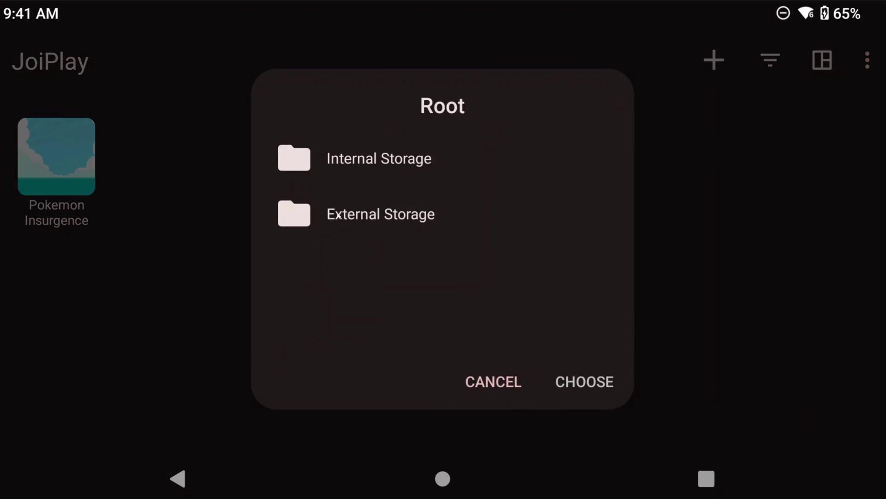
left_click(339, 215)
scroll(392, 248, "down", 10)
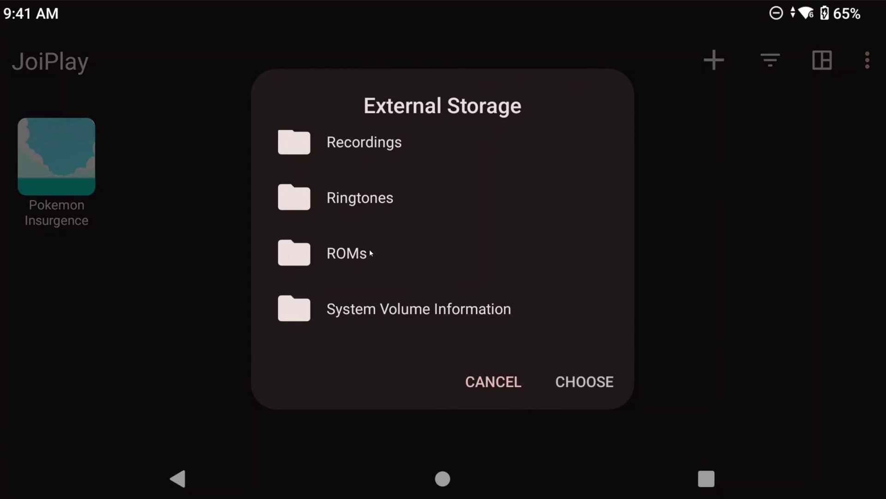
left_click(370, 252)
scroll(373, 248, "down", 15)
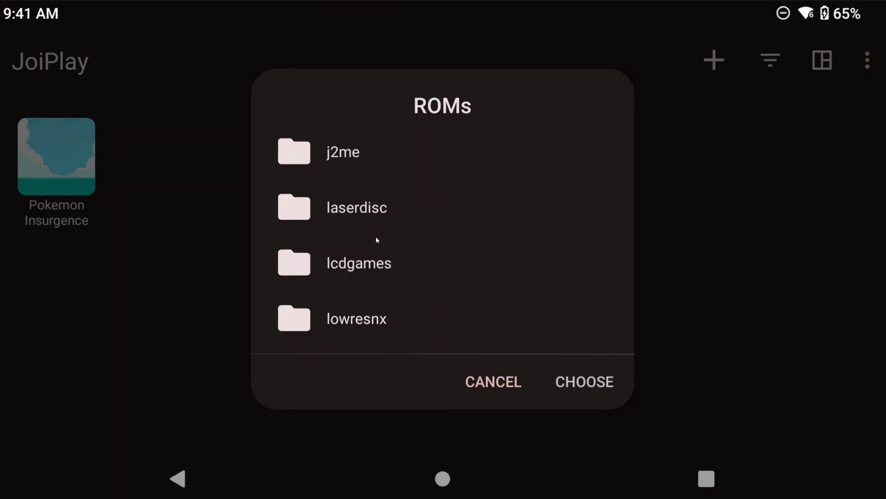
scroll(375, 238, "down", 15)
left_click(369, 222)
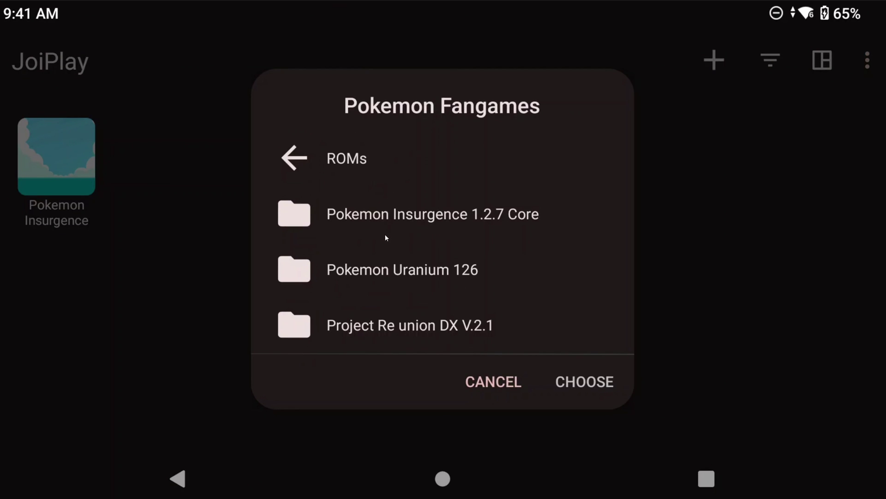
Choose Uranium.exe from the Pokemon Uranium folder inside Pokemon Uranium 126 as the executable.
left_click(376, 269)
left_click(376, 220)
scroll(376, 221, "down", 10)
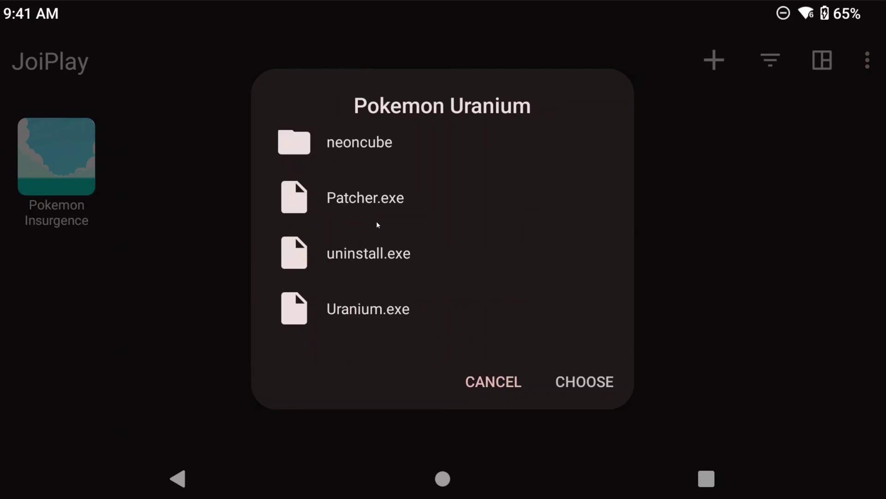
left_click(366, 309)
left_click(590, 381)
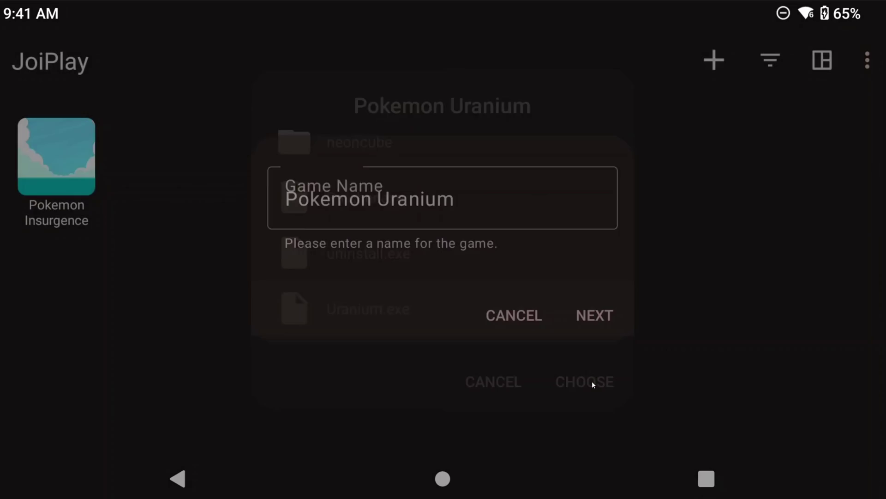
Finish adding Pokemon Uranium with the suggested name and icon, and extract its encrypted archive.
left_click(590, 317)
left_click(590, 318)
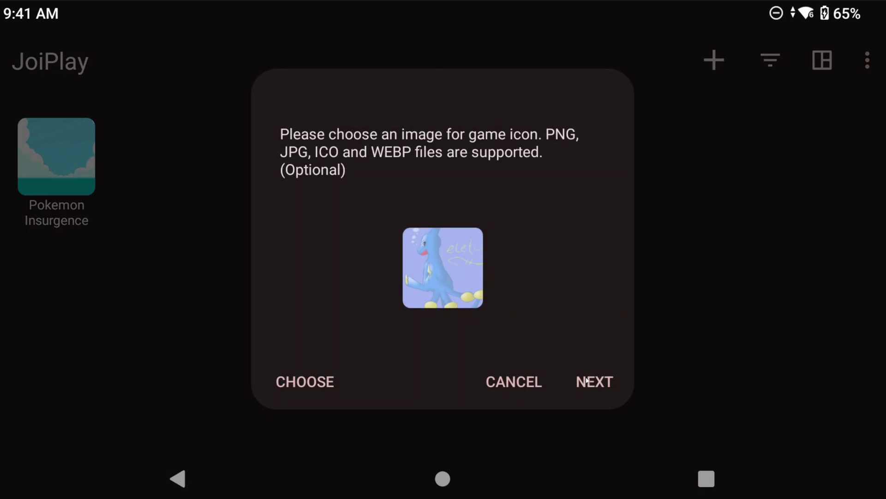
left_click(588, 381)
left_click(592, 310)
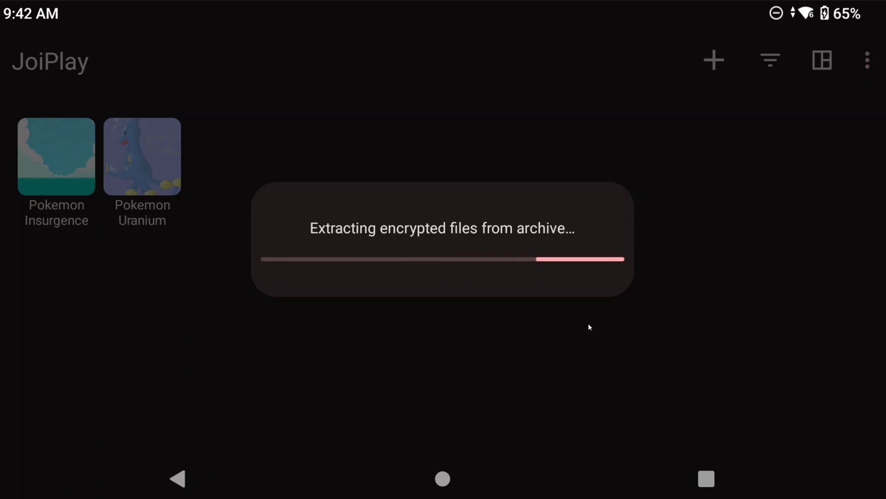
Launch Pokemon Insurgence and download the RPG Maker XP Run Time Package, xp_rtp104e.exe, from the RPG Maker website.
left_click(593, 275)
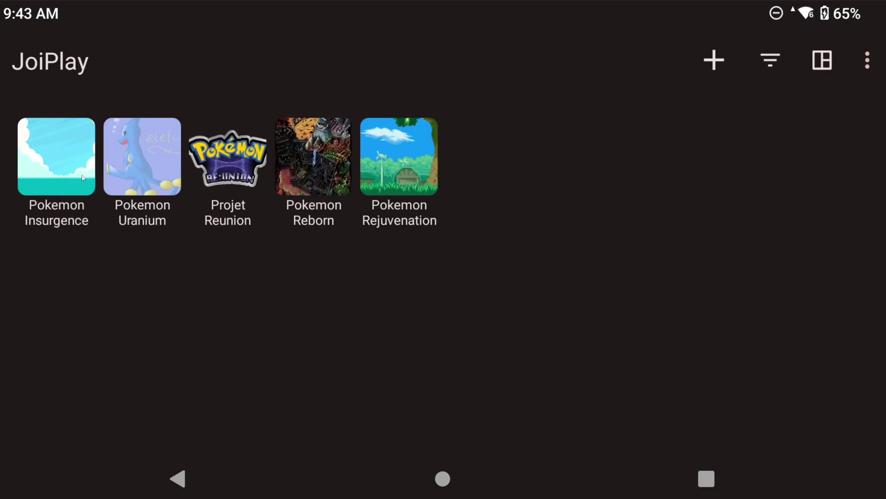
left_click(83, 177)
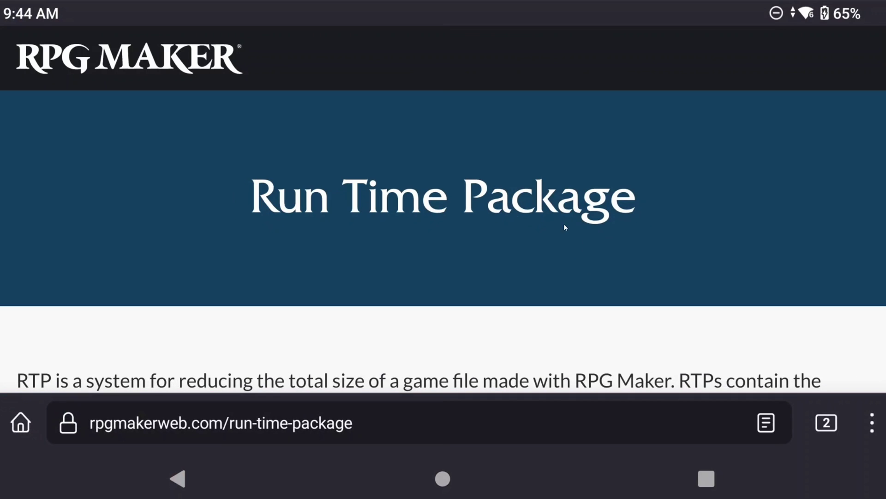
scroll(448, 223, "down", 10)
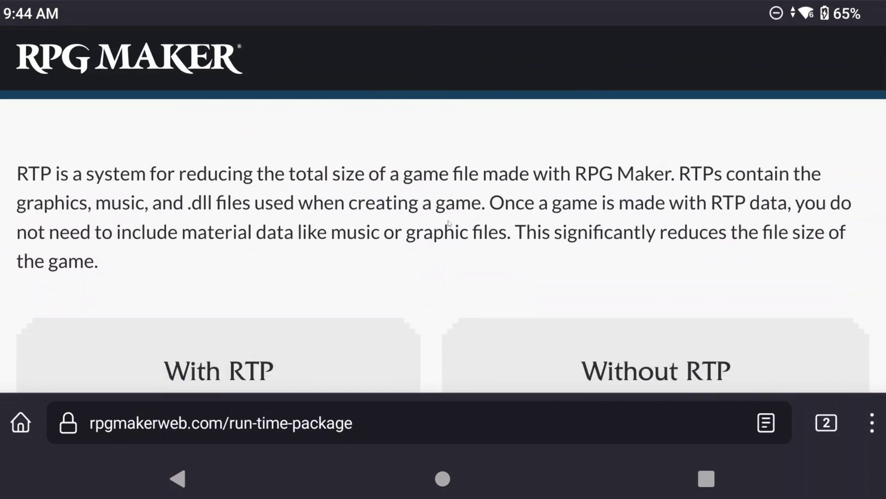
scroll(367, 213, "down", 5)
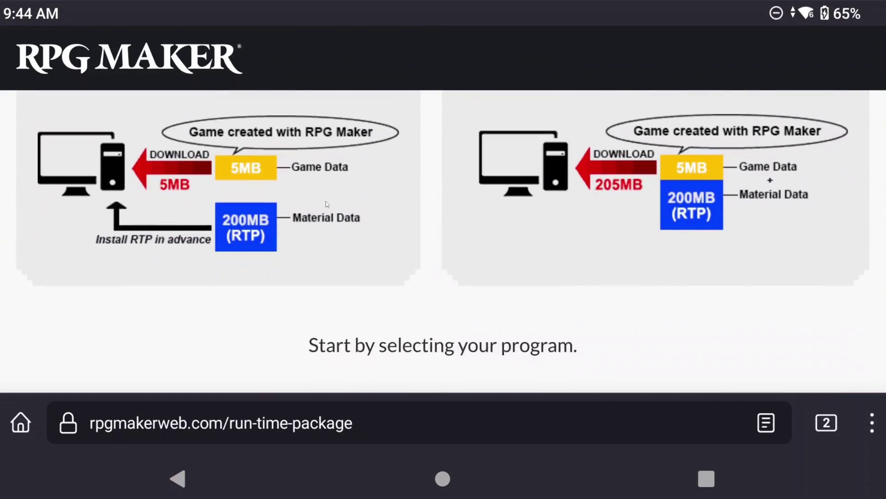
scroll(326, 200, "down", 4)
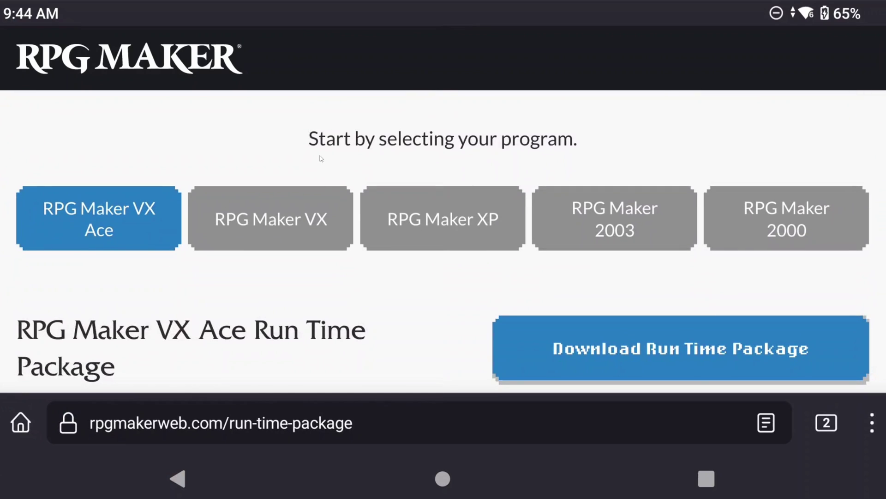
left_click(444, 216)
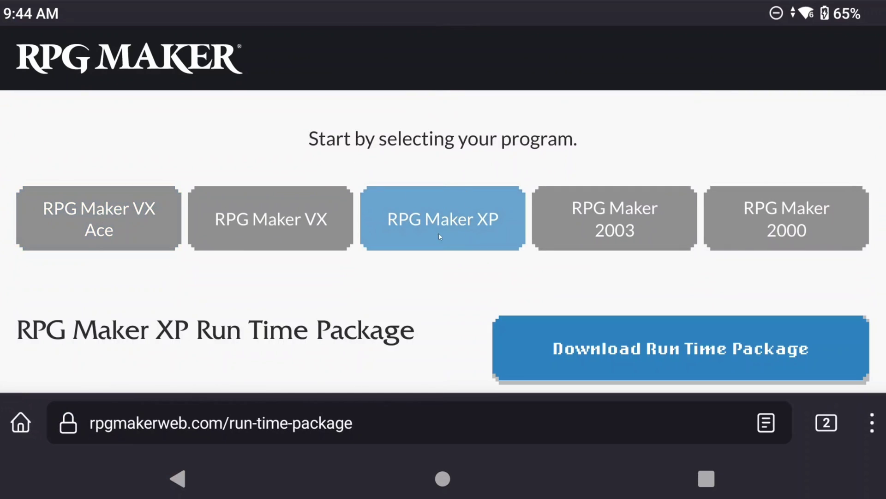
left_click(537, 328)
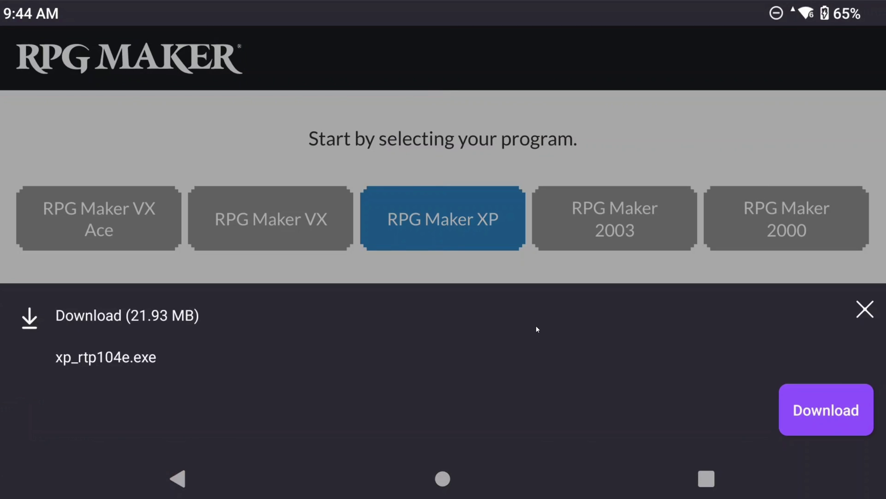
left_click(831, 406)
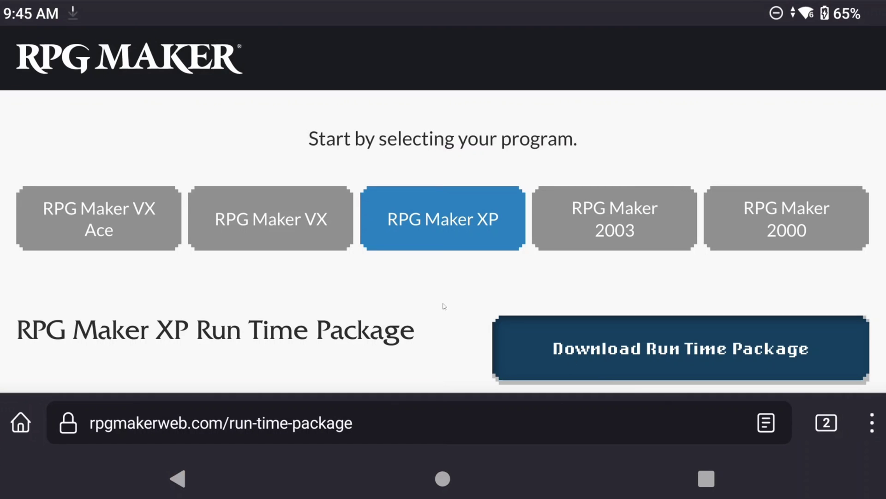
left_click(865, 277)
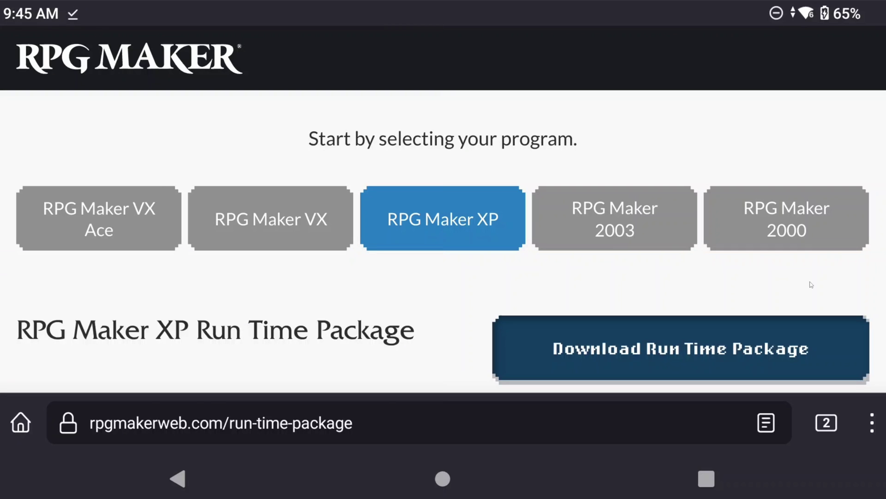
Switch back to JoiPlay and launch Pokemon Insurgence again.
left_click(706, 478)
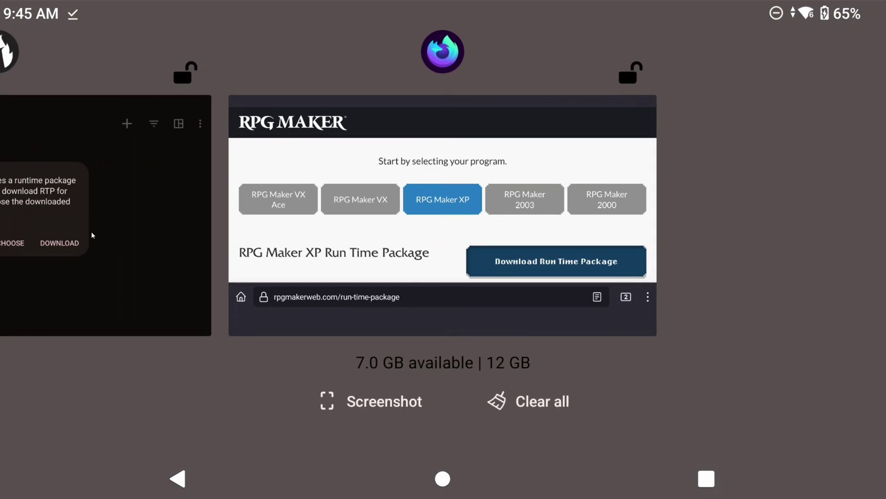
left_click(93, 208)
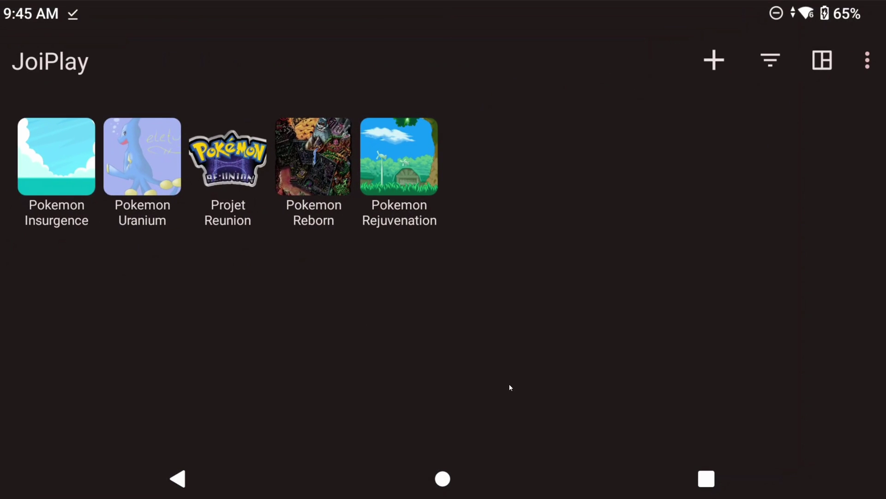
left_click(48, 165)
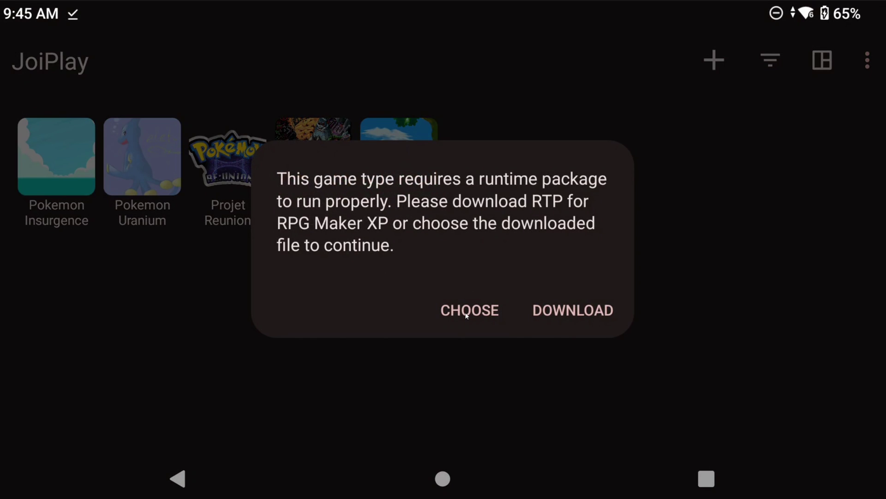
Choose xp_rtp104e.exe from the Download folder on Internal Storage as the runtime package and let it extract.
left_click(467, 313)
scroll(324, 189, "down", 8)
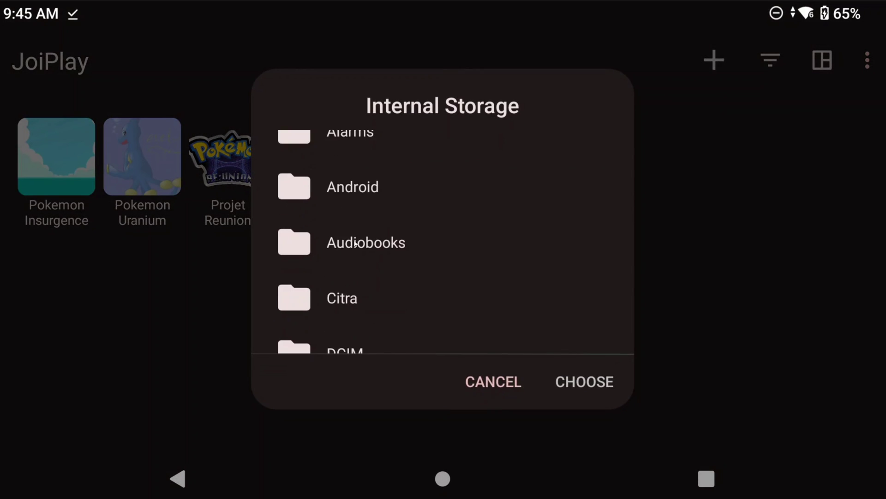
left_click(363, 262)
scroll(363, 264, "down", 2)
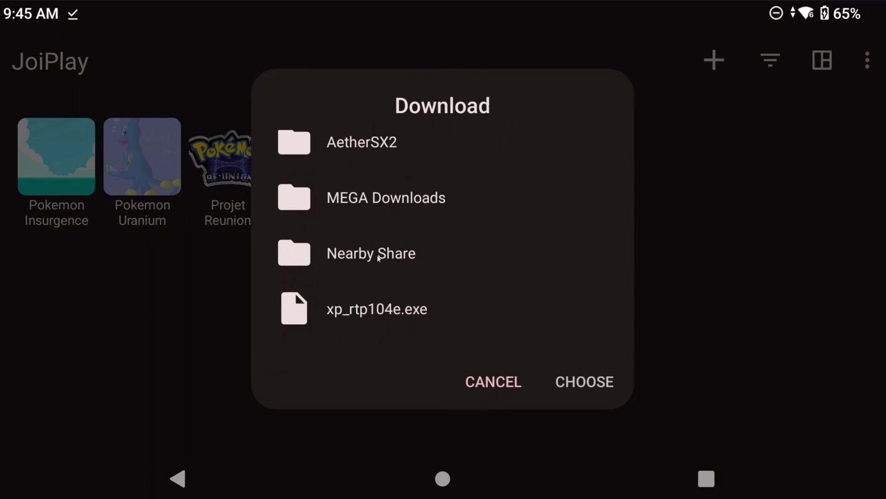
left_click(374, 308)
left_click(584, 381)
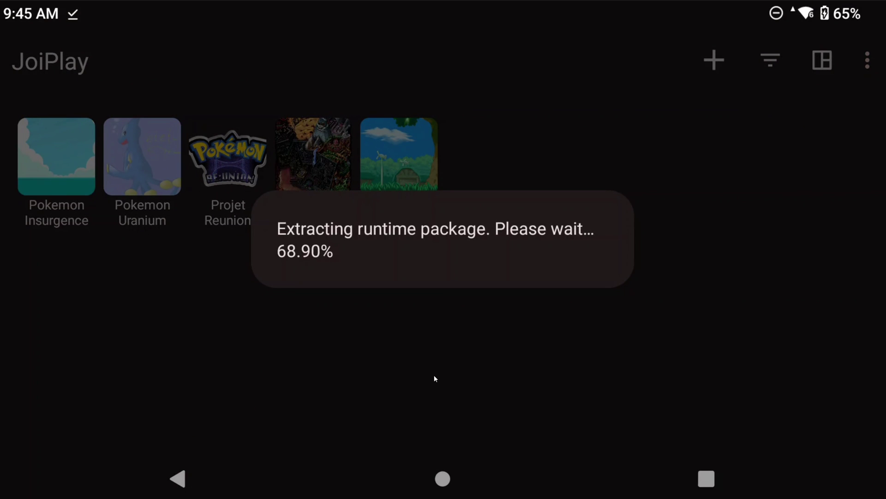
left_click(587, 281)
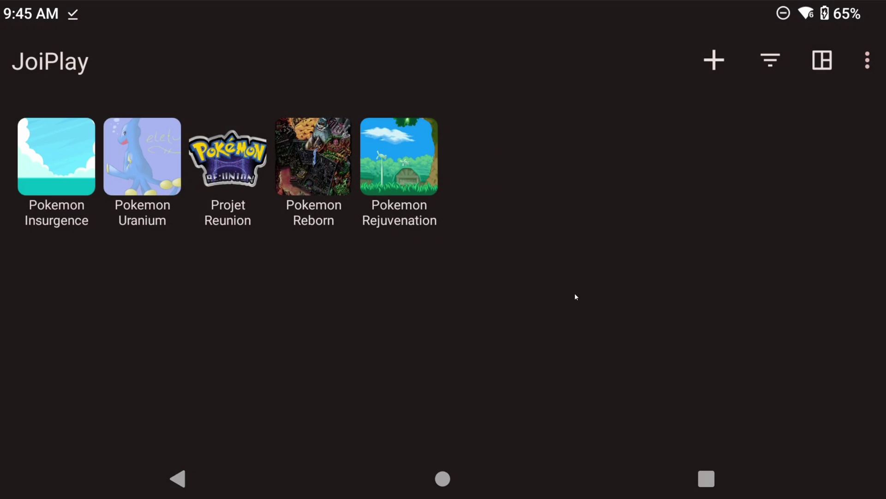
Launch Pokemon Insurgence and grant the RPG Maker plugin access to music, photos and videos, and all files.
left_click(62, 148)
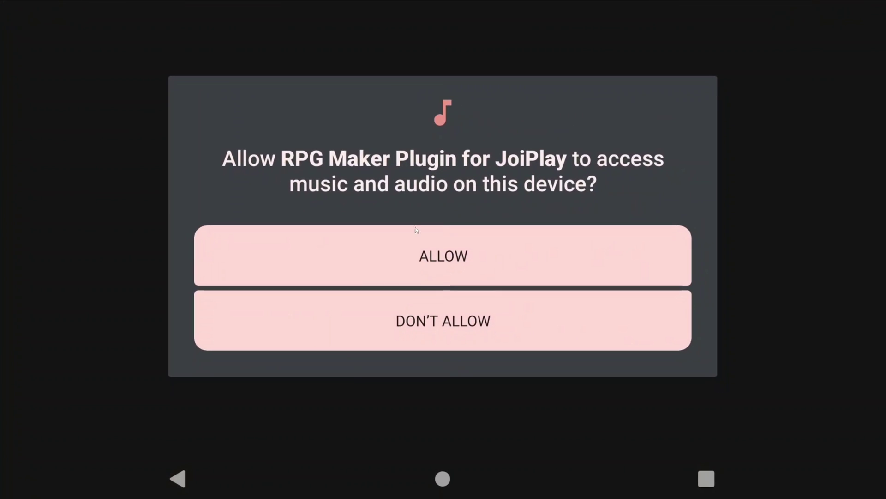
left_click(436, 257)
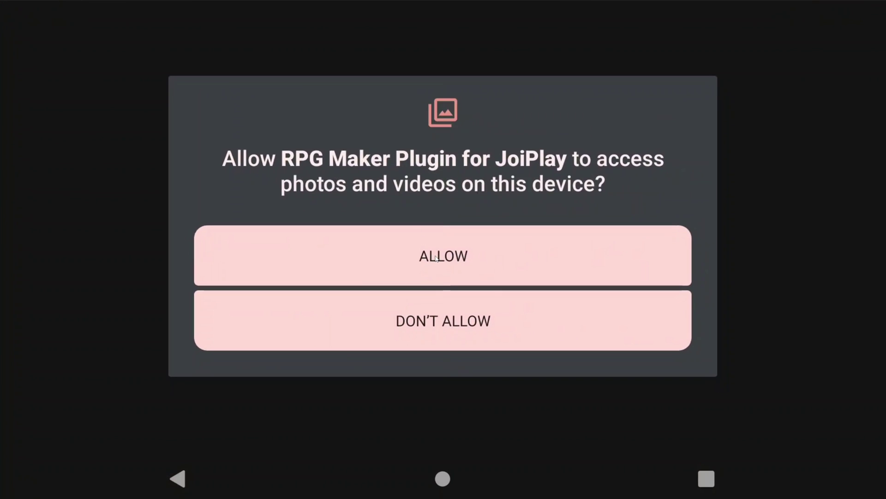
left_click(436, 258)
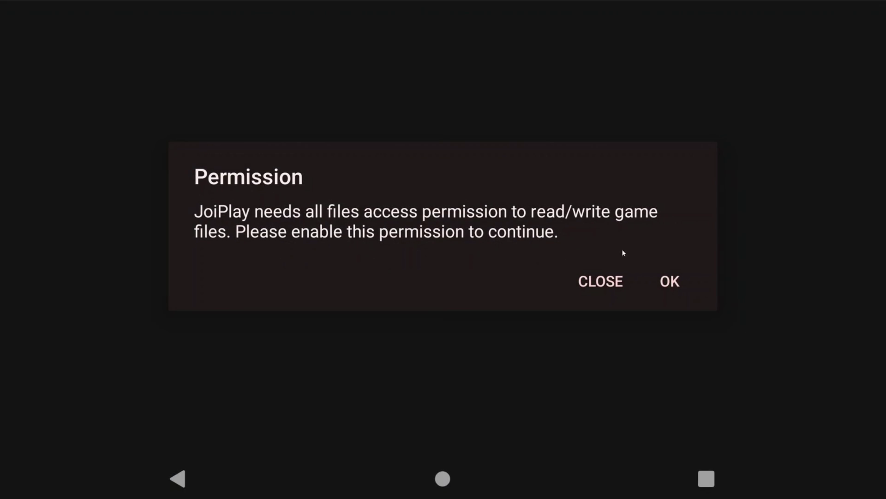
left_click(670, 282)
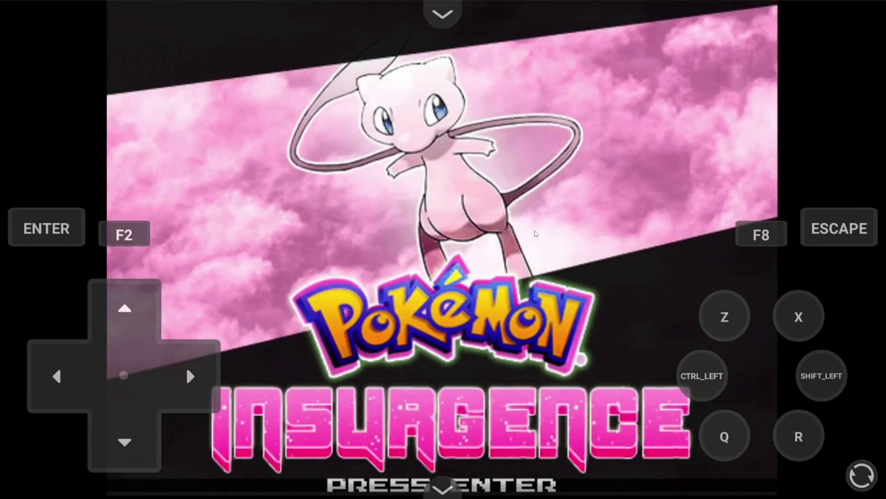
Continue past the title screen to the game's main menu, and quit Pokemon Insurgence.
key("Return")
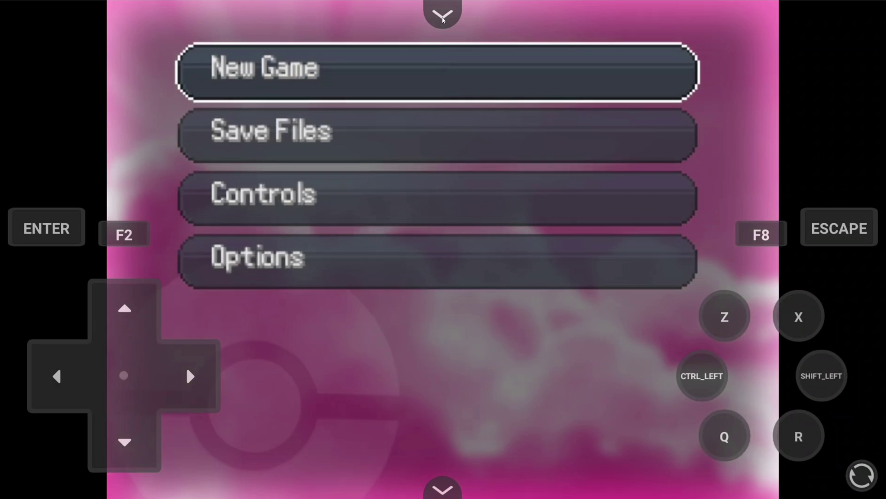
left_click(443, 17)
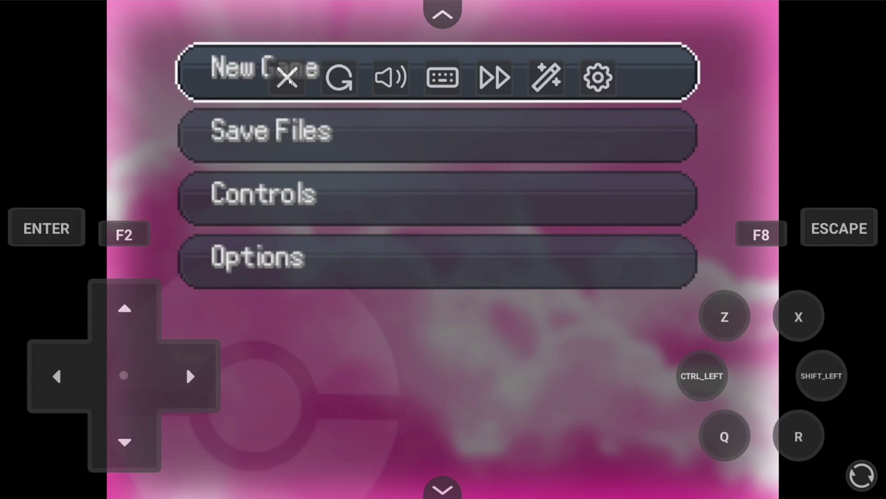
left_click(287, 78)
left_click(669, 279)
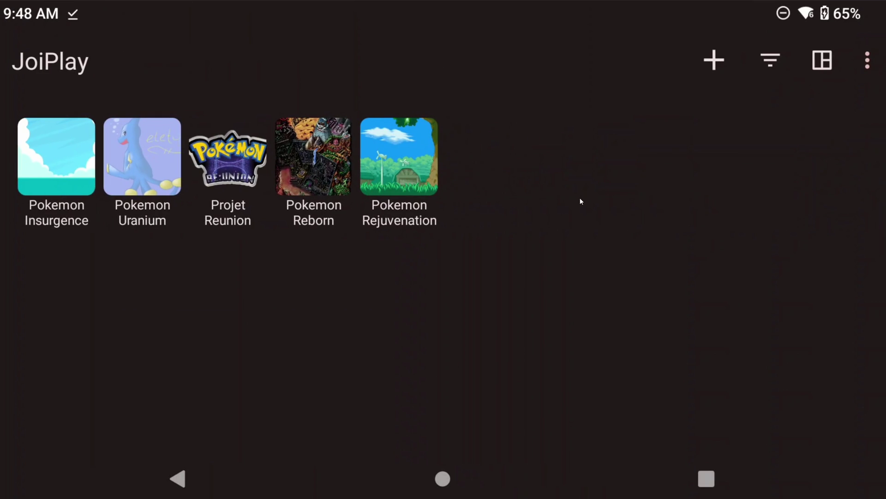
Enable Input Overrides in JoiPlay's P.Essentials Settings and save the settings.
left_click(867, 61)
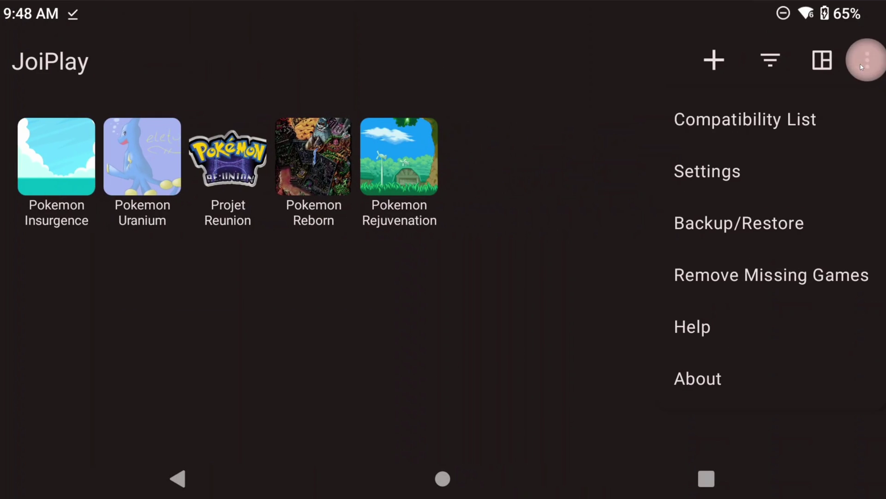
left_click(716, 176)
scroll(276, 225, "down", 10)
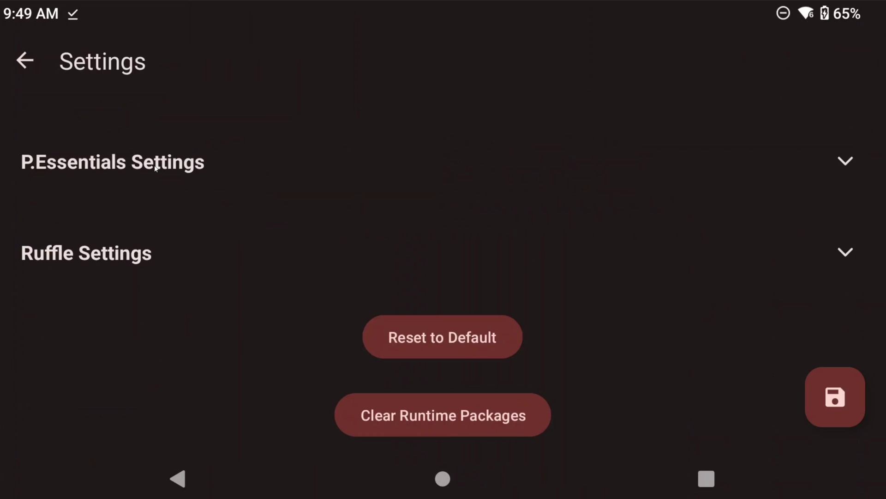
left_click(156, 169)
left_click(831, 300)
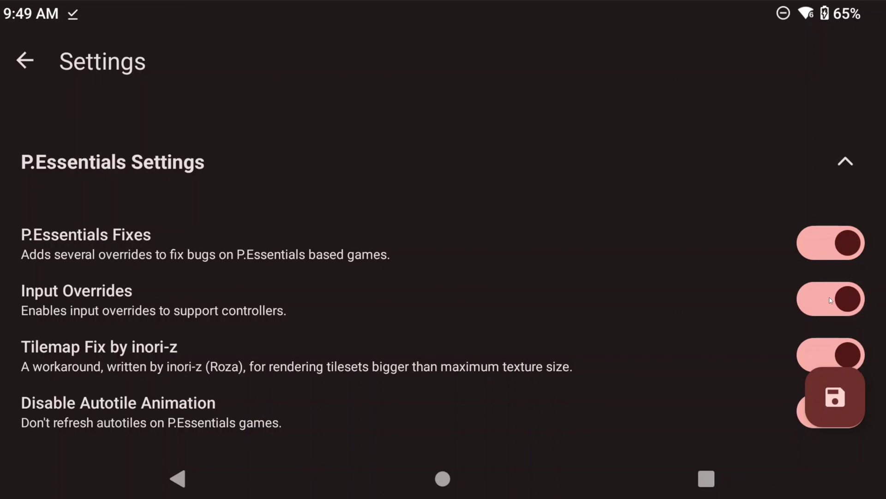
left_click(838, 398)
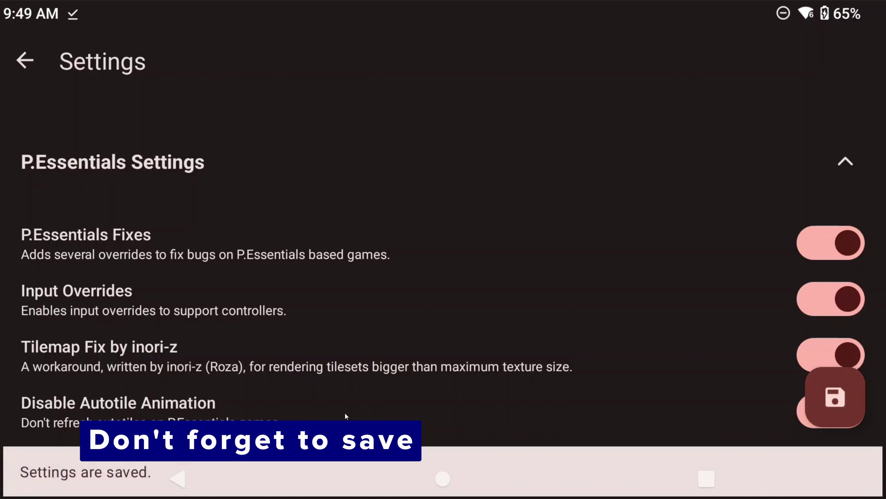
left_click(180, 480)
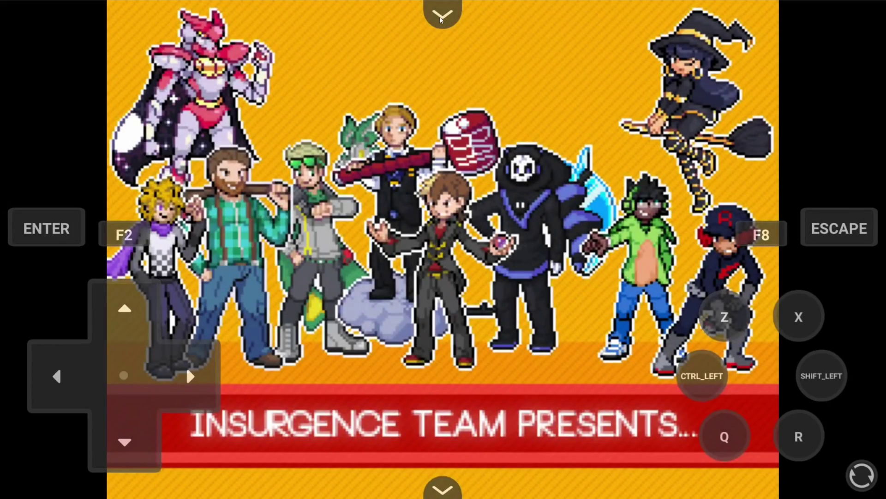
Open the gamepad mapping from the in-game settings of Pokemon Insurgence.
left_click(441, 16)
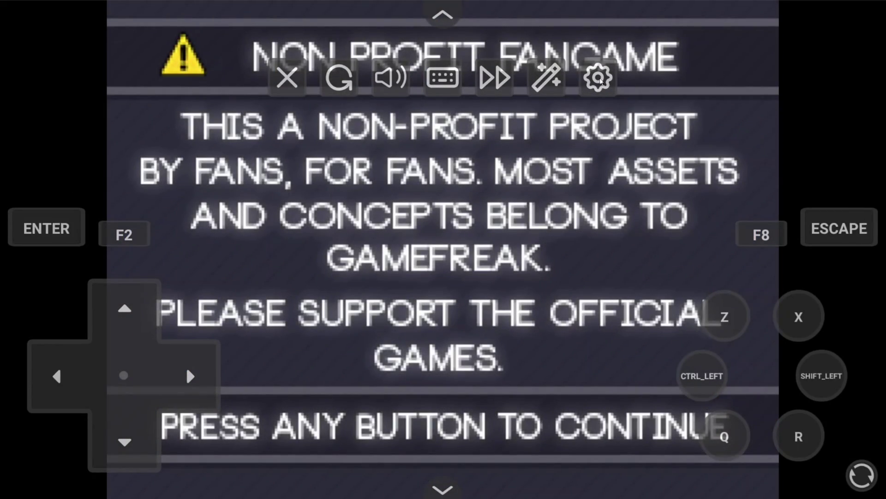
left_click(599, 78)
scroll(600, 83, "down", 3)
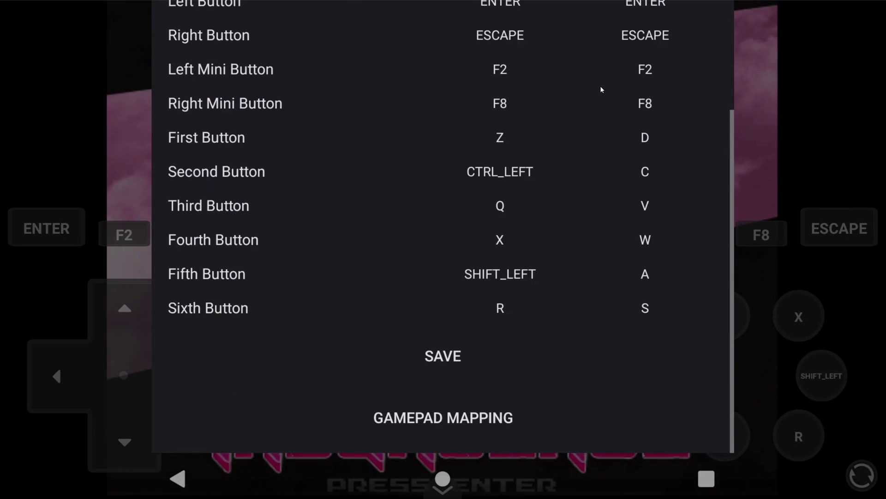
left_click(440, 420)
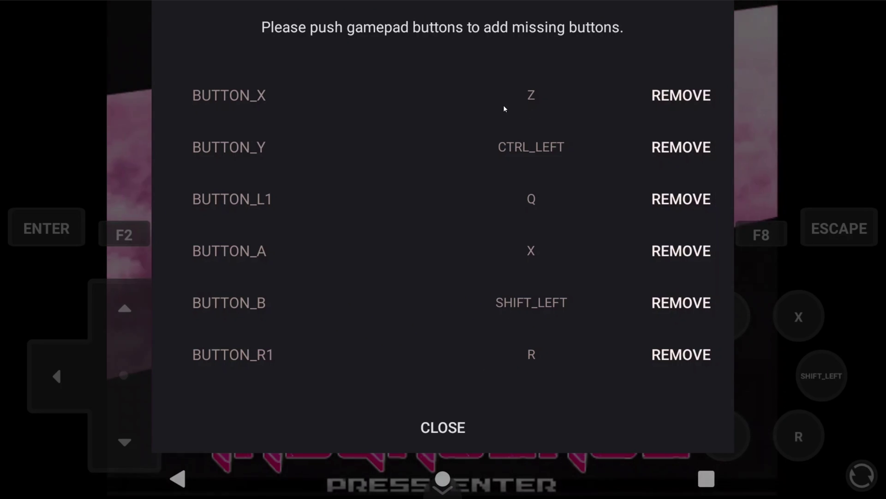
Remove all the default button entries from the gamepad mapping.
left_click(686, 96)
left_click(687, 95)
left_click(687, 96)
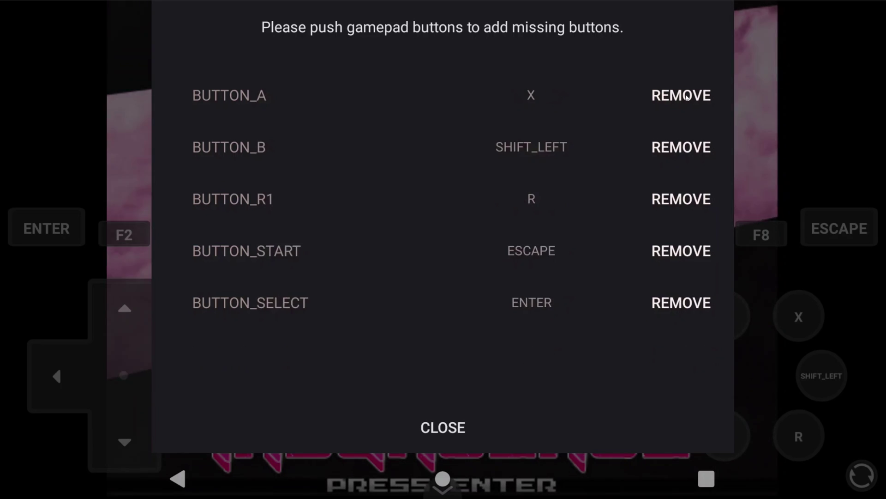
left_click(686, 95)
left_click(687, 95)
left_click(687, 96)
left_click(687, 96)
left_click(686, 95)
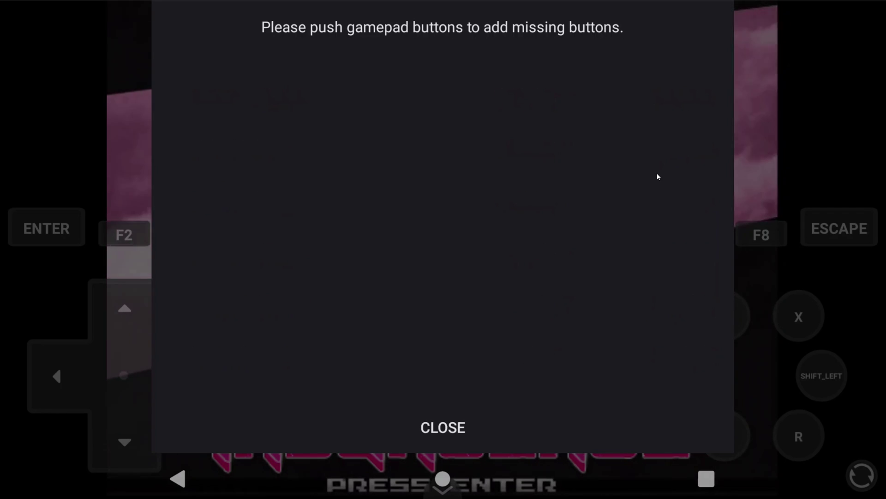
Register the gamepad's A and B buttons in the gamepad mapping, removing the extra DPAD_CENTER entry.
key("Return")
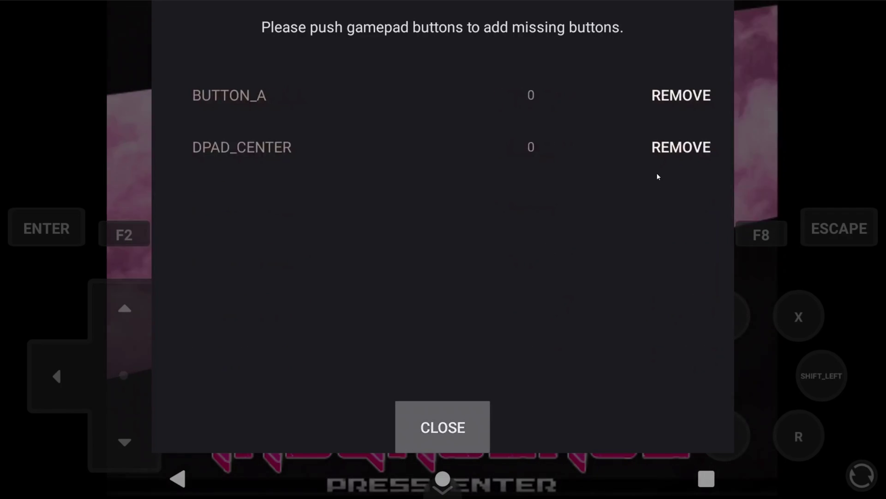
left_click(674, 154)
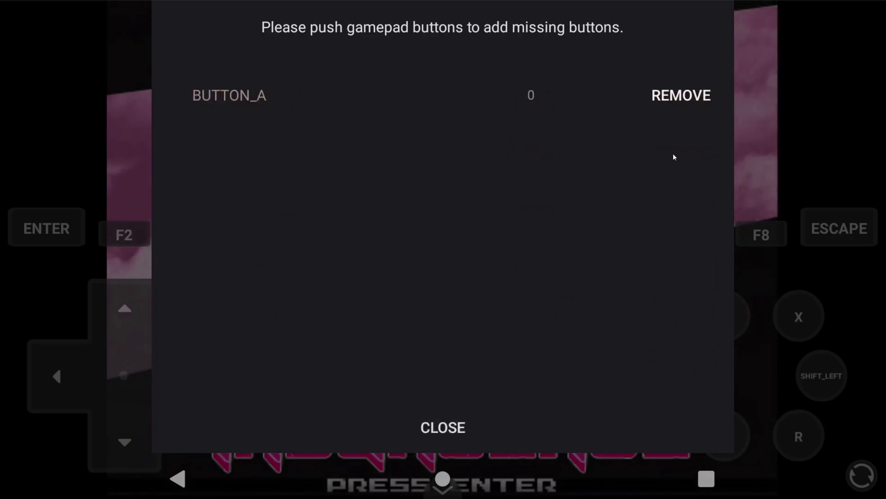
key("Escape")
key("Escape")
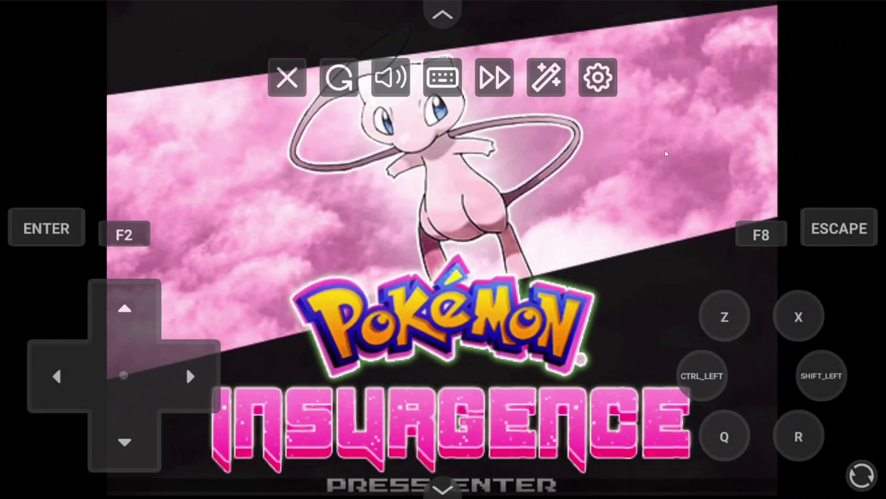
left_click(609, 79)
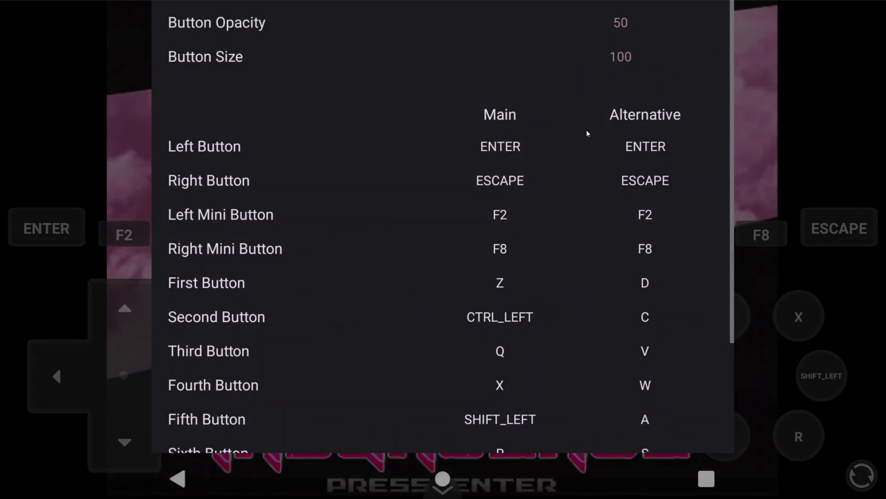
scroll(587, 133, "down", 3)
left_click(436, 412)
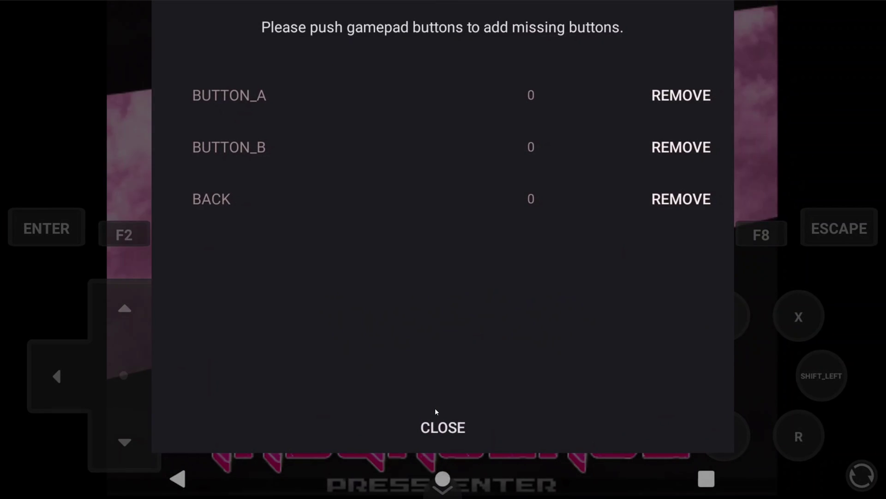
Register the gamepad's Y and X buttons in the mapping and remove the extra SPACE, BACK and DEL entries.
key("y")
key("space")
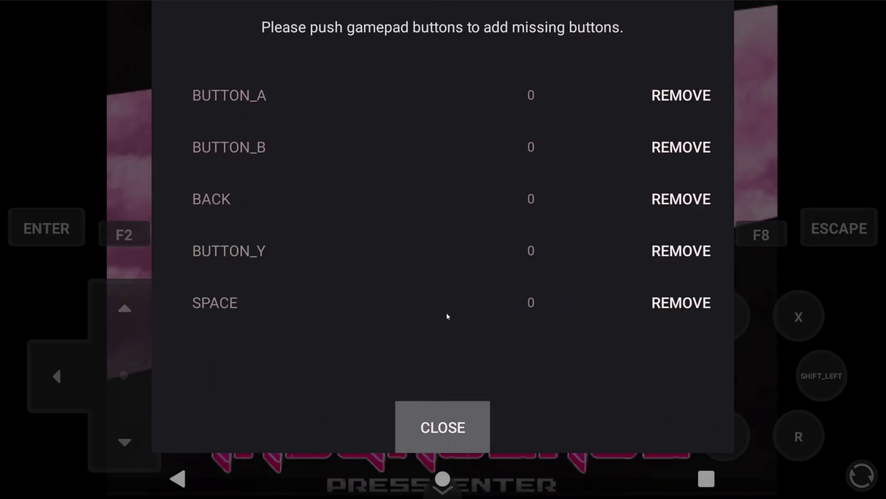
left_click(658, 301)
left_click(668, 200)
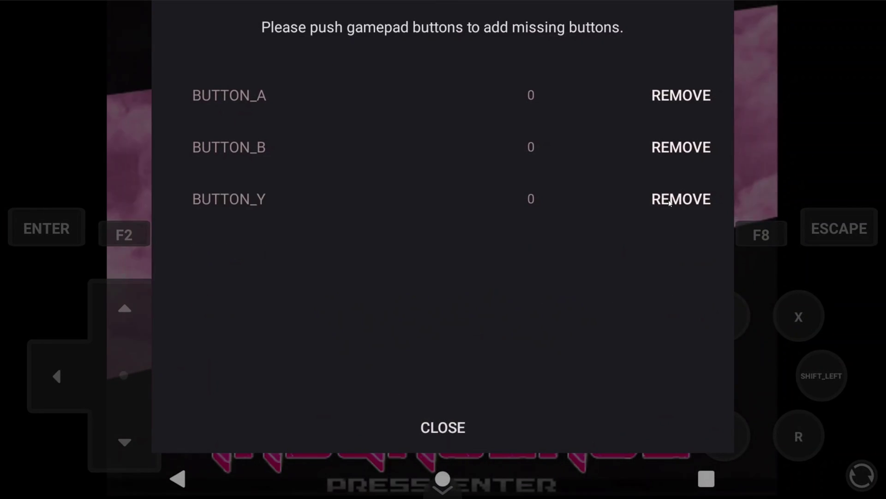
key("x")
key("Delete")
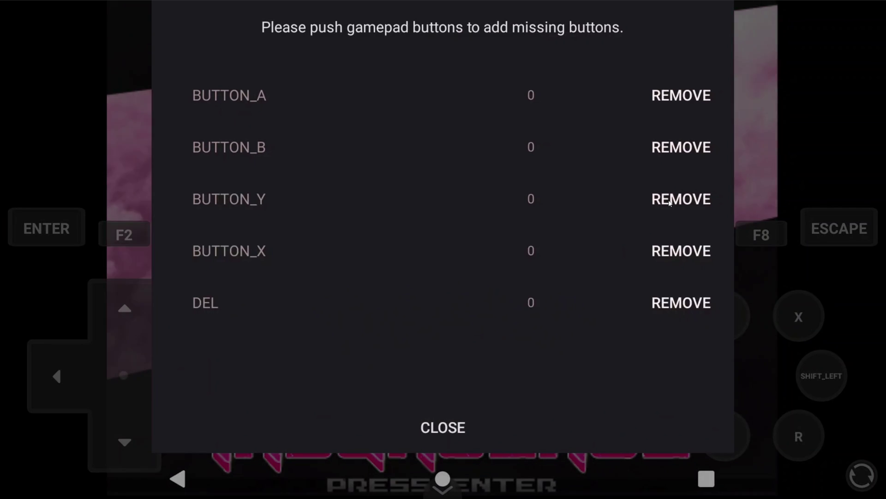
left_click(671, 303)
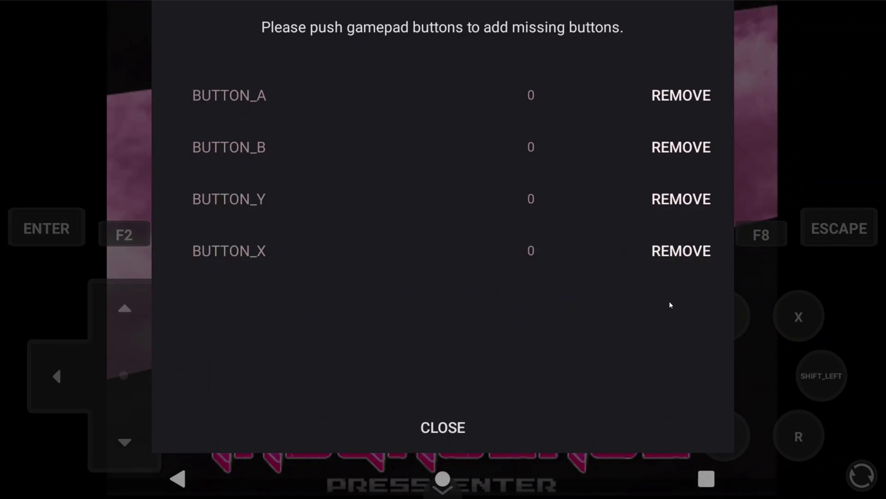
Register the START, SELECT, L1, R1 and L2 gamepad buttons, removing the extra DPAD_CENTER entry, and close the mapping.
key("Return")
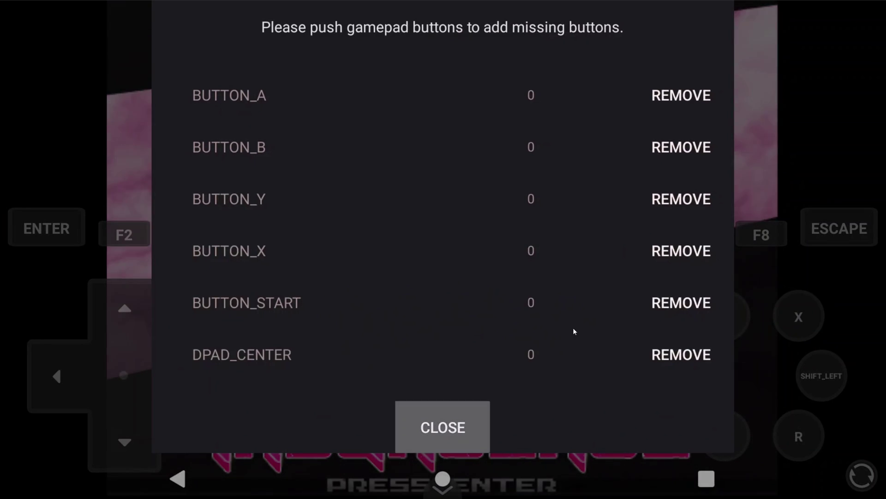
left_click(688, 356)
key("space")
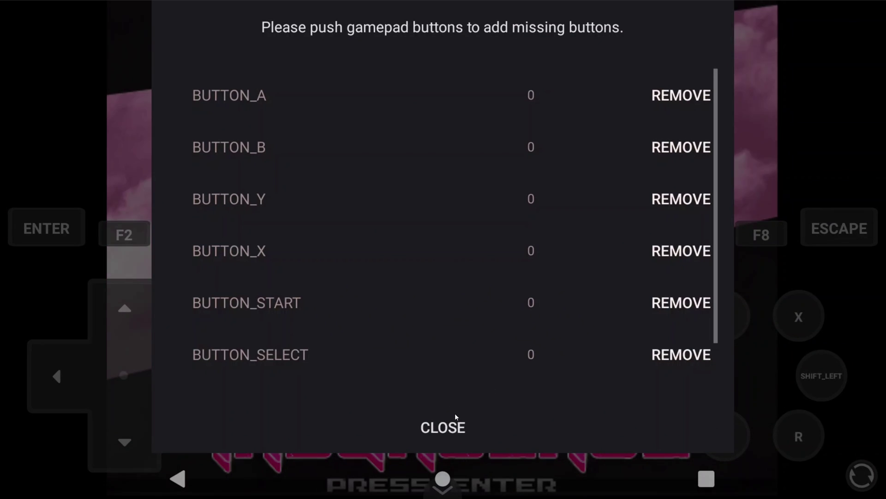
key("Menu")
key("q")
key("r")
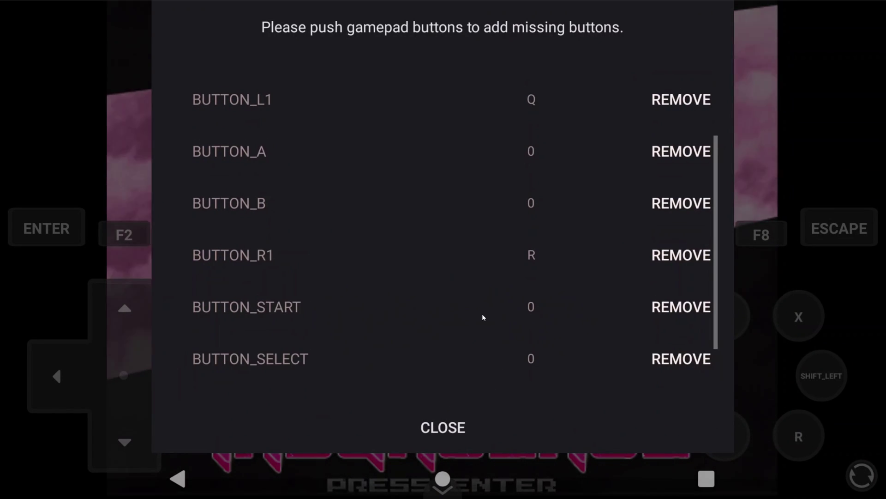
key("Tab")
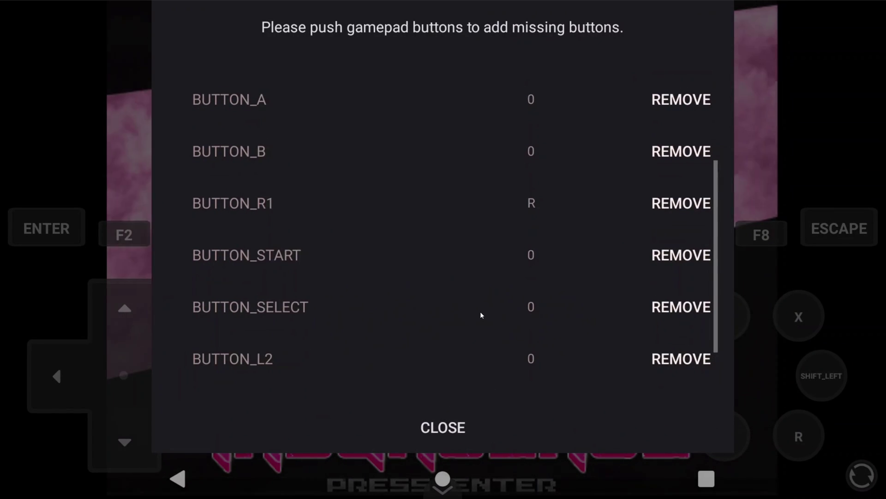
key("Escape")
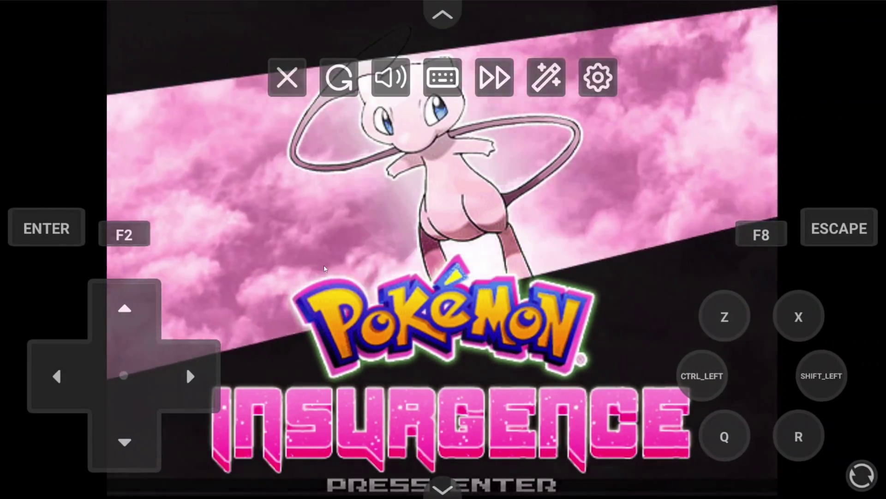
Continue past the title screen to the main menu and open the game's Controls screen.
left_click(313, 265)
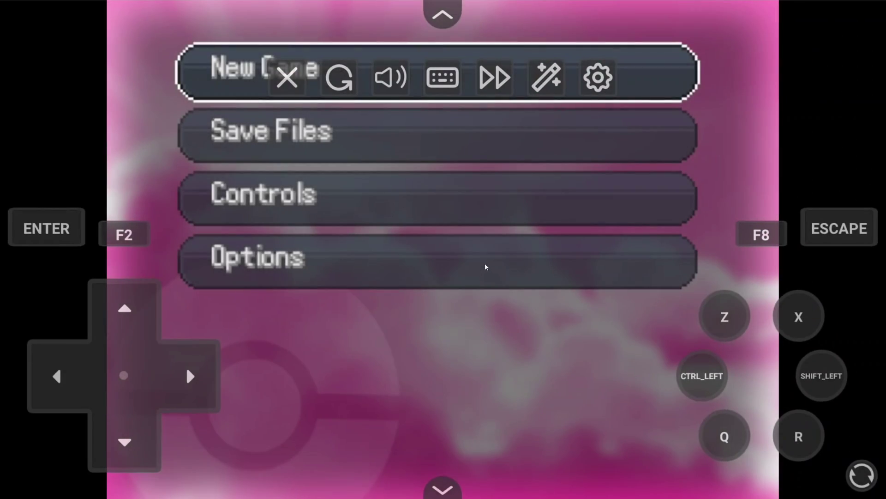
key("Down")
key("Down")
key("Down")
key("Up")
key("Up")
key("Up")
key("Down")
key("Down")
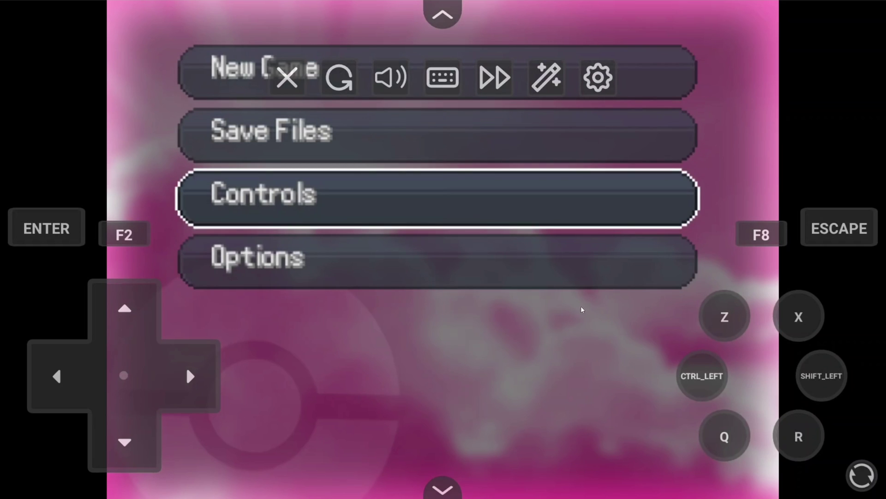
left_click(64, 233)
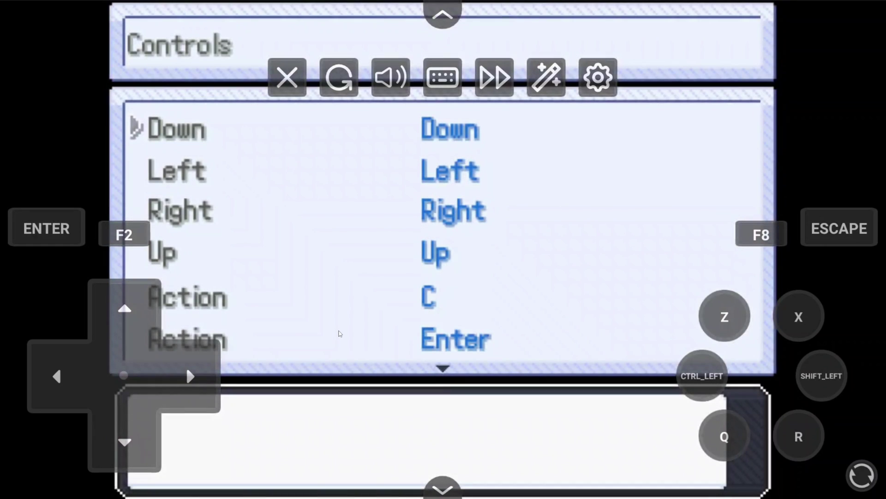
Examine which keys the game's Controls list assigns to Action and Cancel/Menu.
key("Down")
key("Down")
key("Down")
key("Down")
key("Down")
key("Down")
key("Down")
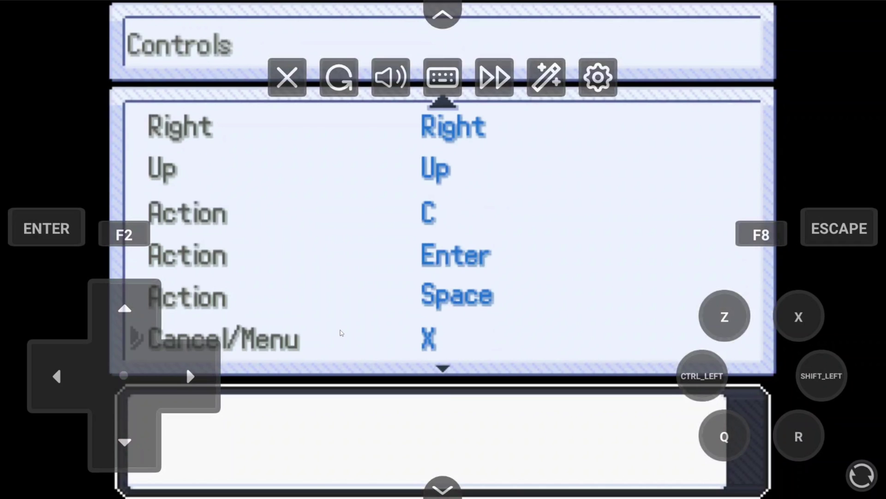
key("Down")
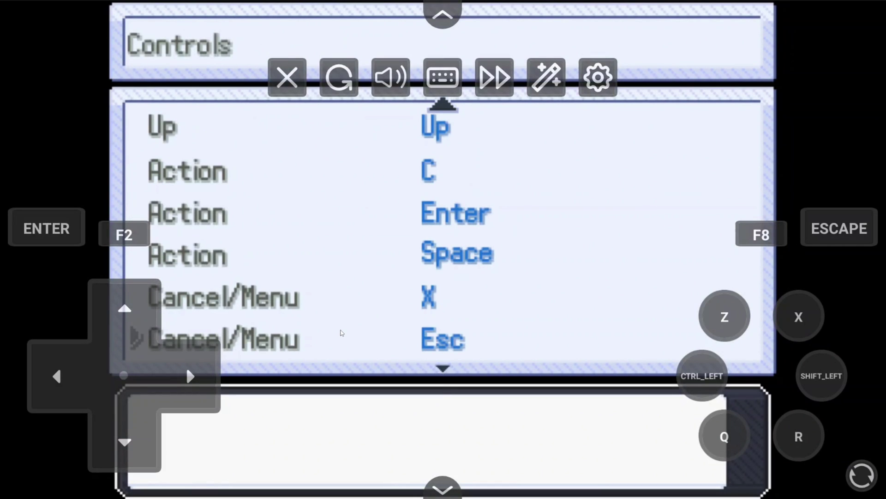
key("Up")
key("Up")
key("Up")
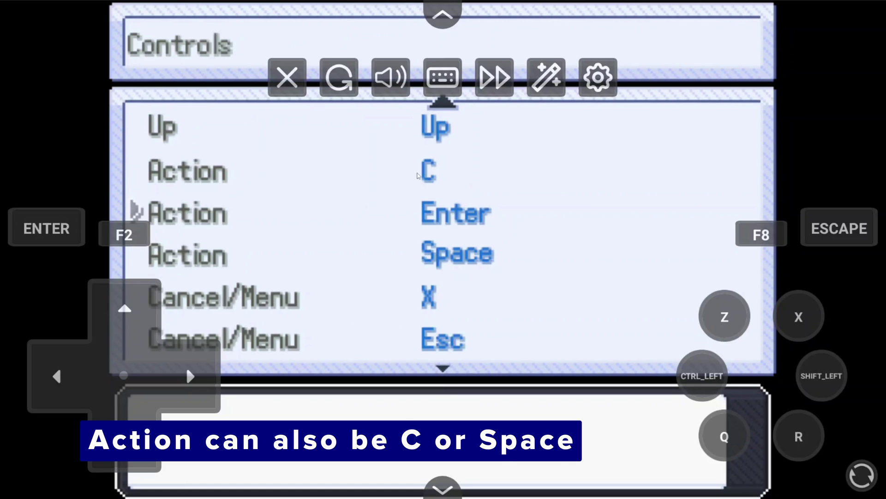
Open the gamepad mapping from the in-game settings and assign ENTER to BUTTON_A.
left_click(591, 76)
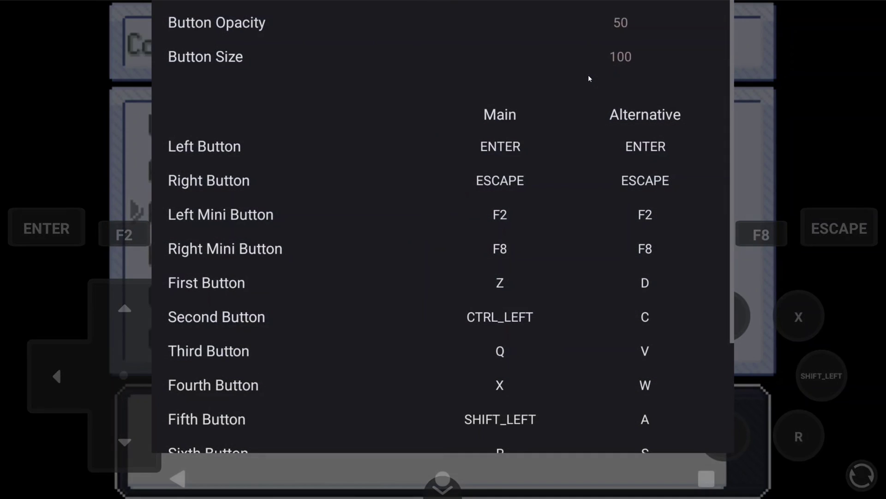
scroll(540, 181, "down", 3)
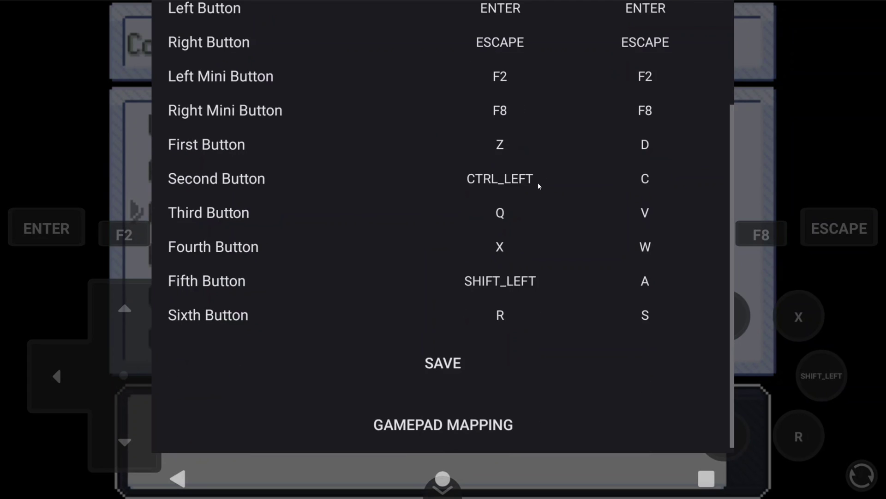
left_click(455, 406)
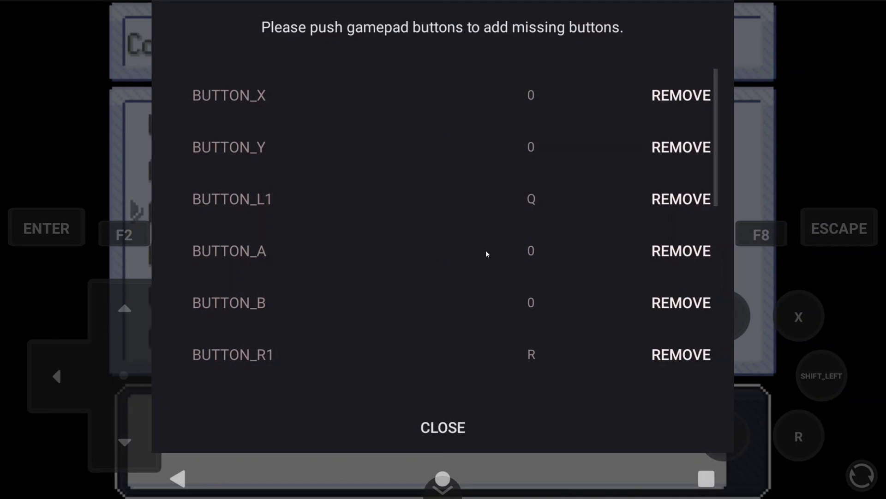
left_click(532, 249)
scroll(534, 250, "down", 5)
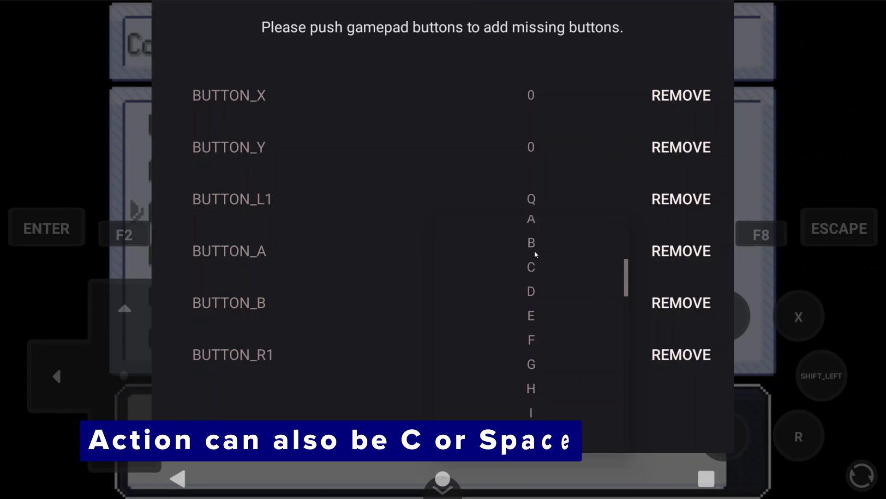
scroll(535, 251, "down", 10)
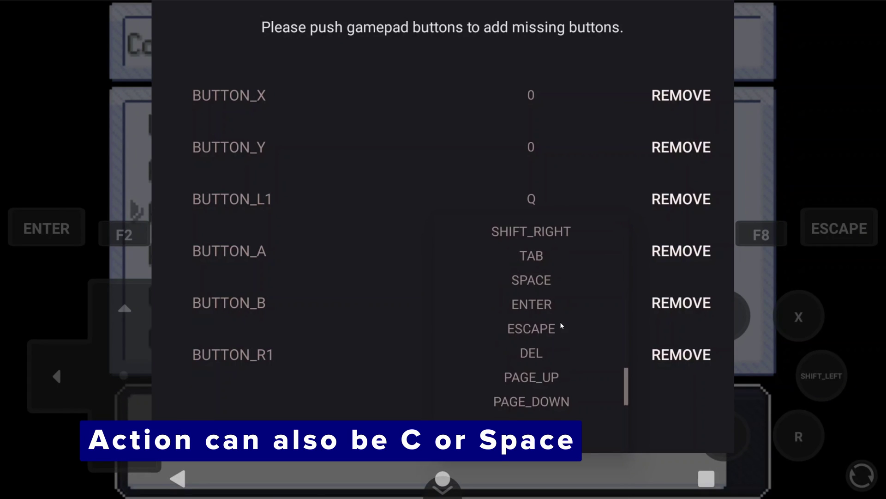
left_click(536, 304)
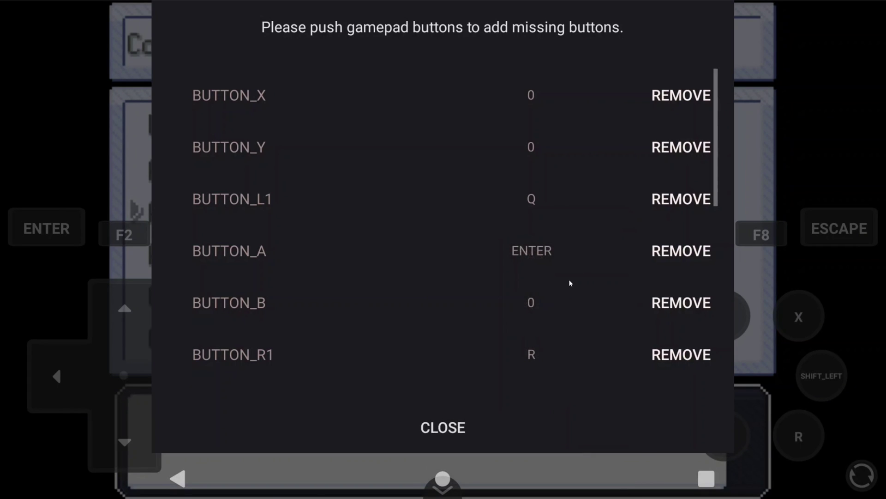
Assign ESCAPE to BUTTON_B in the gamepad mapping and close the mapping.
left_click(530, 303)
scroll(544, 294, "down", 8)
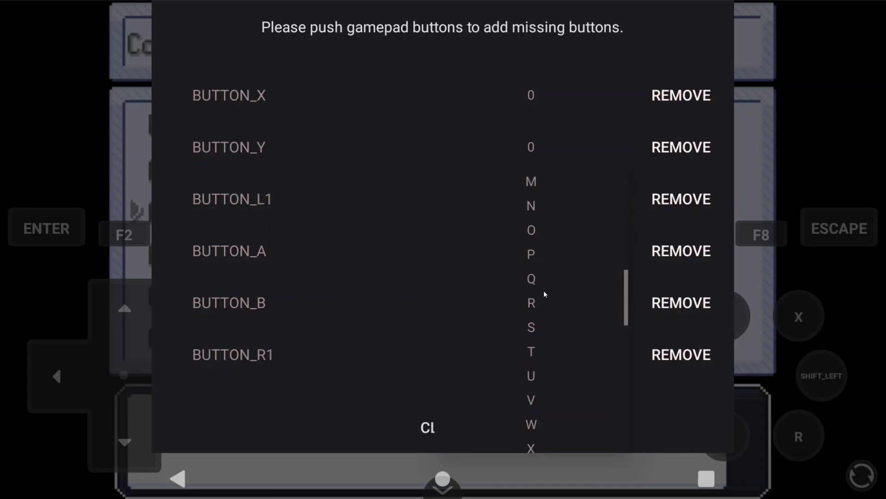
scroll(544, 290, "down", 3)
left_click(534, 345)
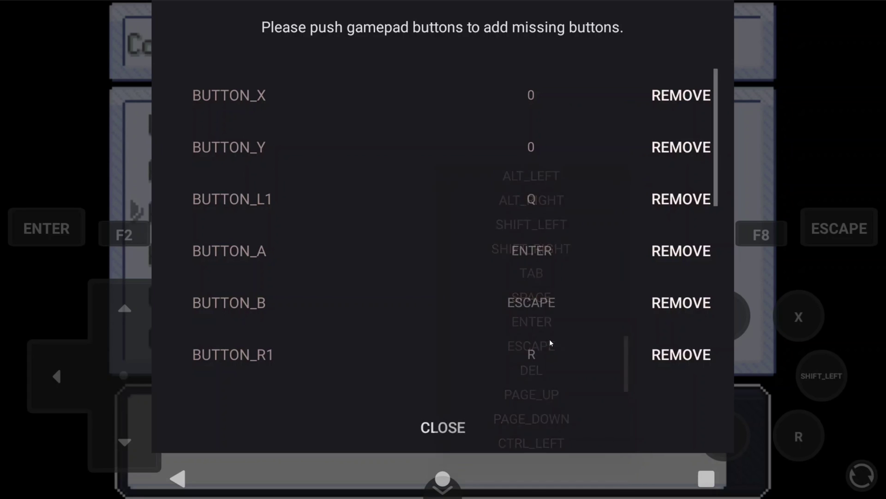
scroll(473, 238, "down", 5)
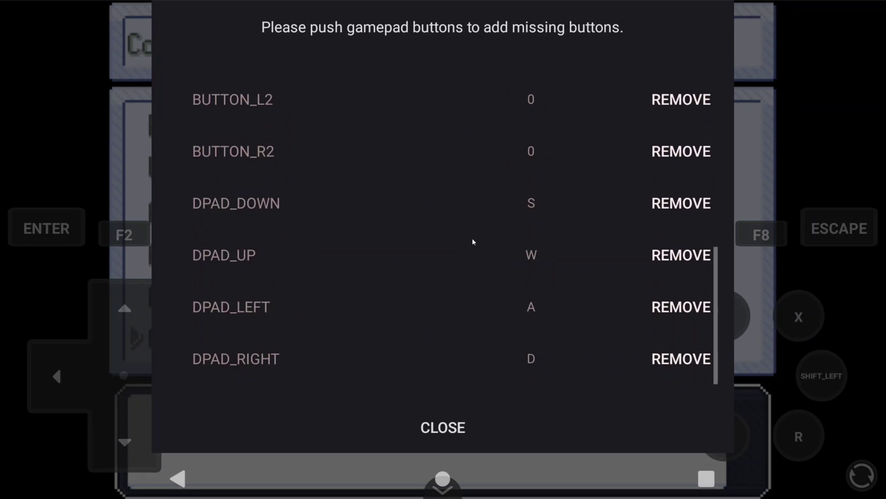
left_click(456, 430)
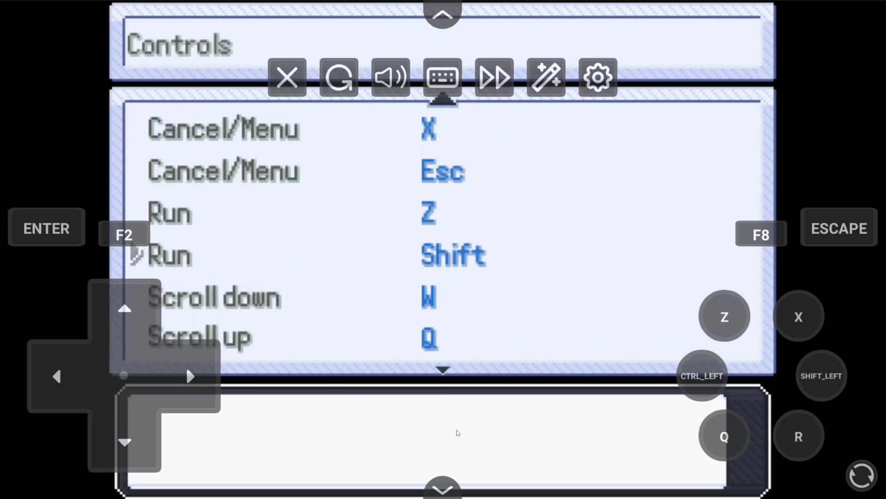
Examine the keys for the remaining actions in the game's Controls list, from Run and Scroll to Autorun and Speed-Up.
key("Down")
key("Down")
key("Down")
key("Down")
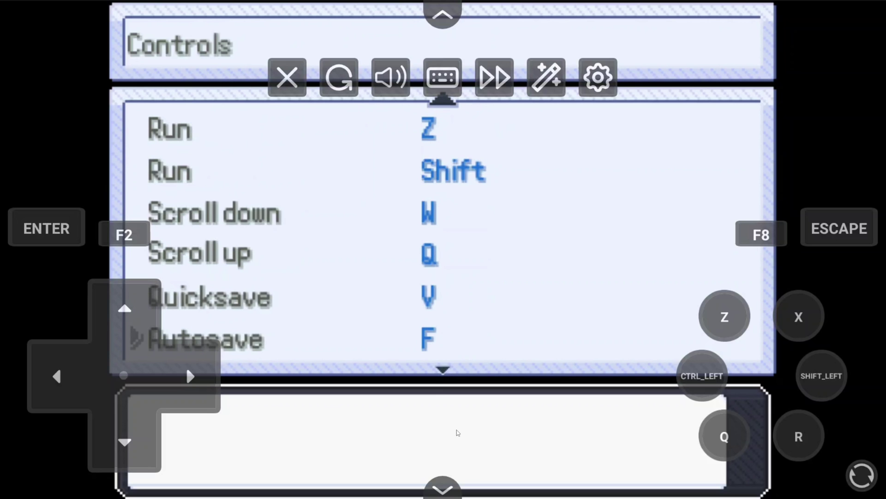
key("Up")
key("Up")
key("Up")
key("Up")
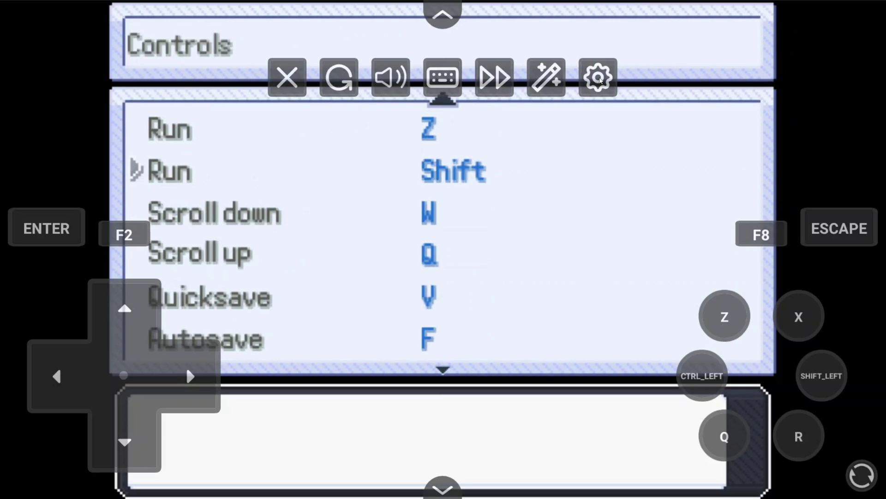
key("Down")
key("Down")
key("Down")
key("Down")
key("Down")
key("Down")
key("Down")
key("Down")
key("Down")
key("Down")
key("Down")
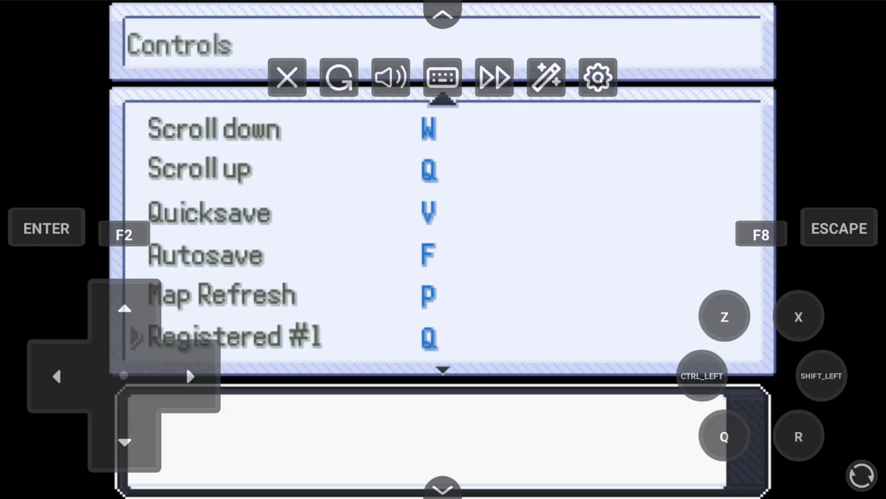
key("Down")
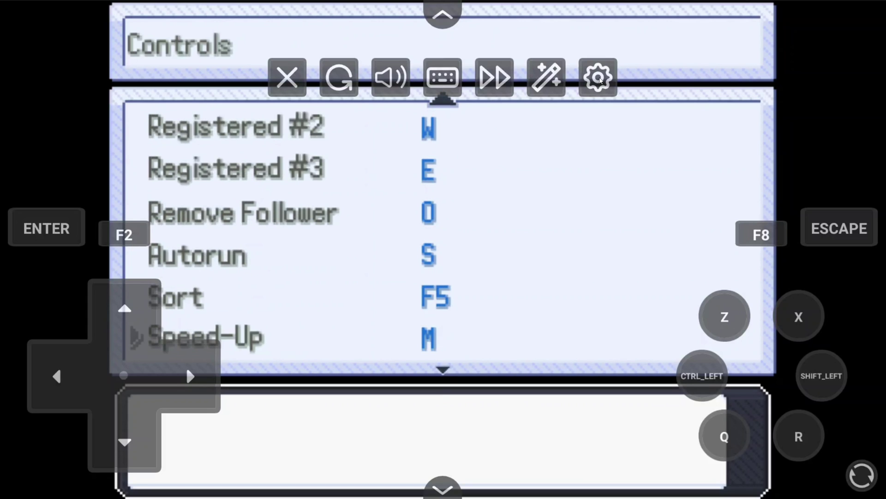
Reopen the gamepad mapping from the in-game settings and review its button assignments.
left_click(598, 77)
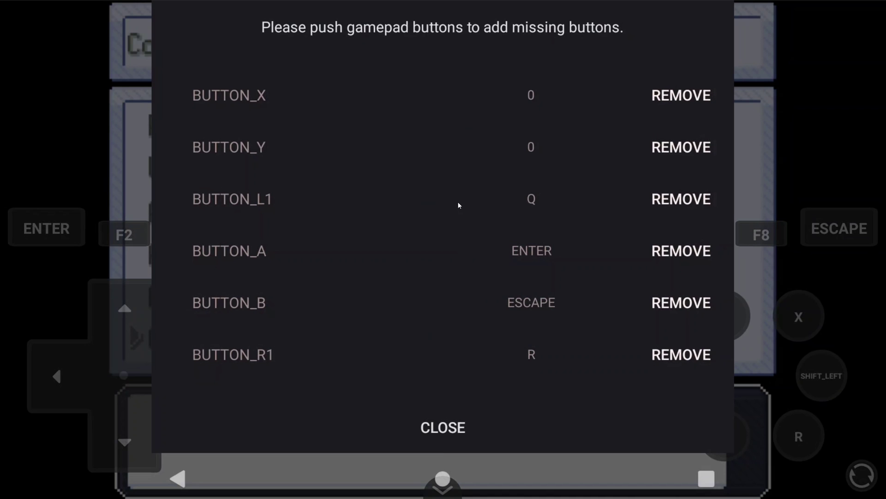
scroll(493, 177, "down", 4)
scroll(493, 176, "down", 4)
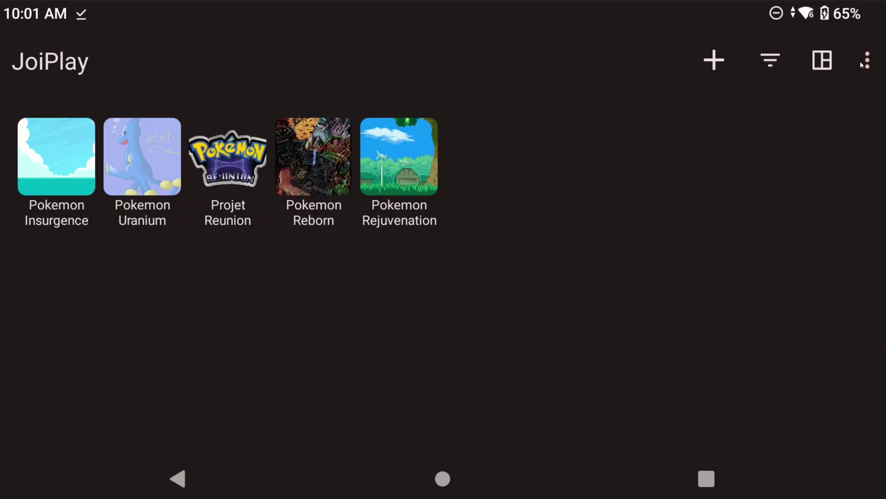
Open the JoiPlay settings for all games and examine the Gamepad Settings section.
left_click(860, 61)
left_click(731, 177)
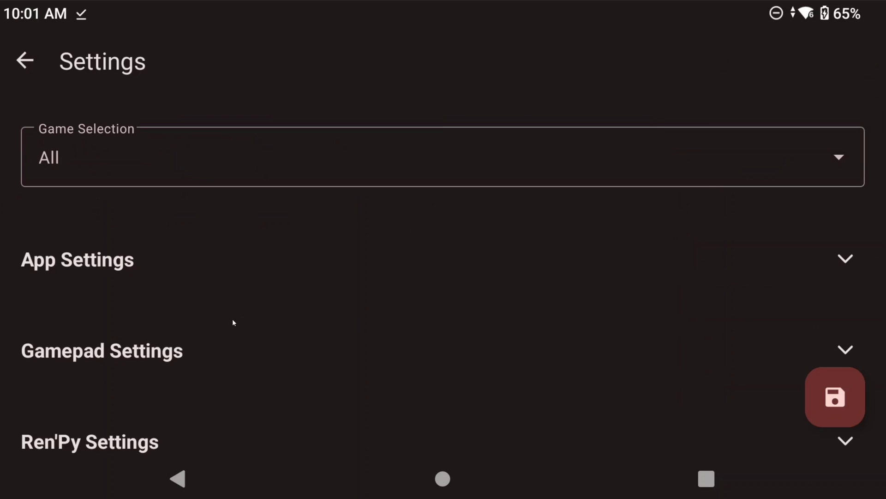
left_click(144, 350)
scroll(191, 304, "down", 5)
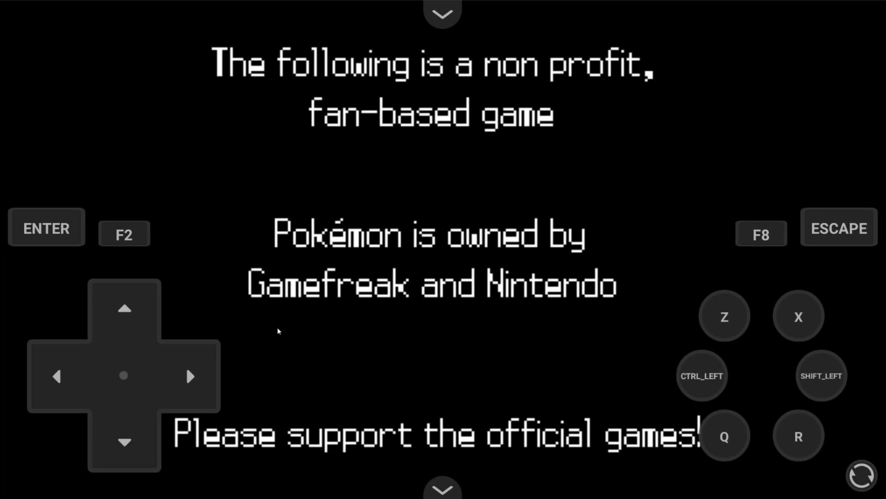
Skip Pokemon Uranium's intro and title screens and highlight Options in the main menu.
left_click(48, 227)
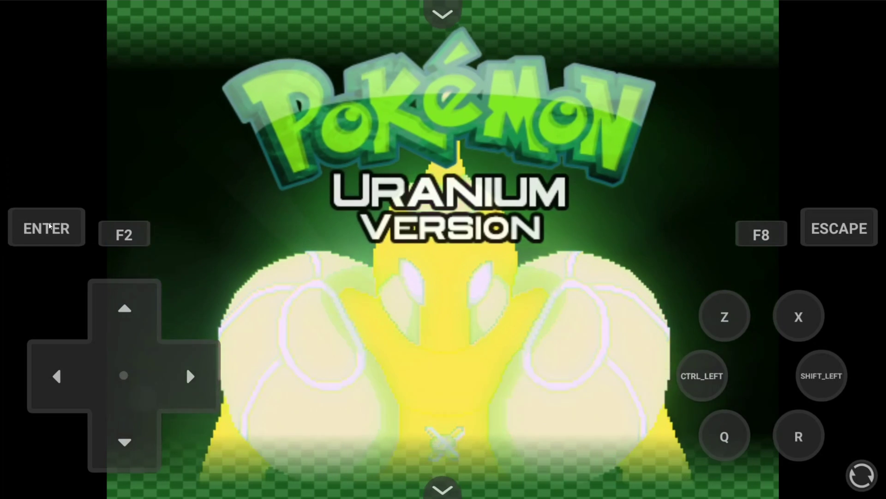
left_click(49, 227)
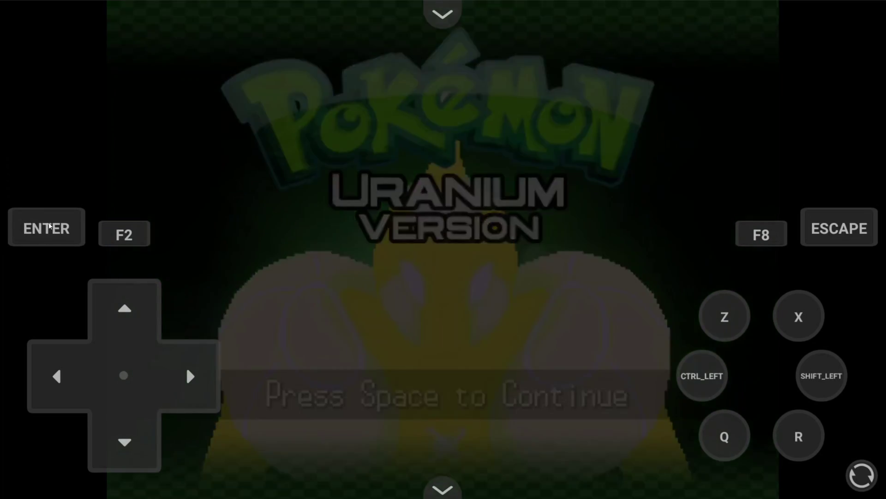
left_click(127, 448)
left_click(126, 449)
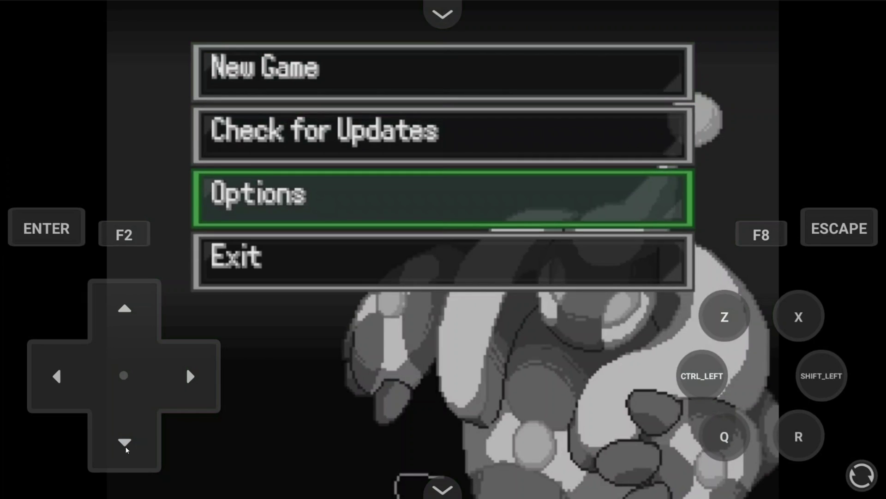
Switch to the second on-screen button set and open the Set Controls list from the game's Options.
left_click(863, 484)
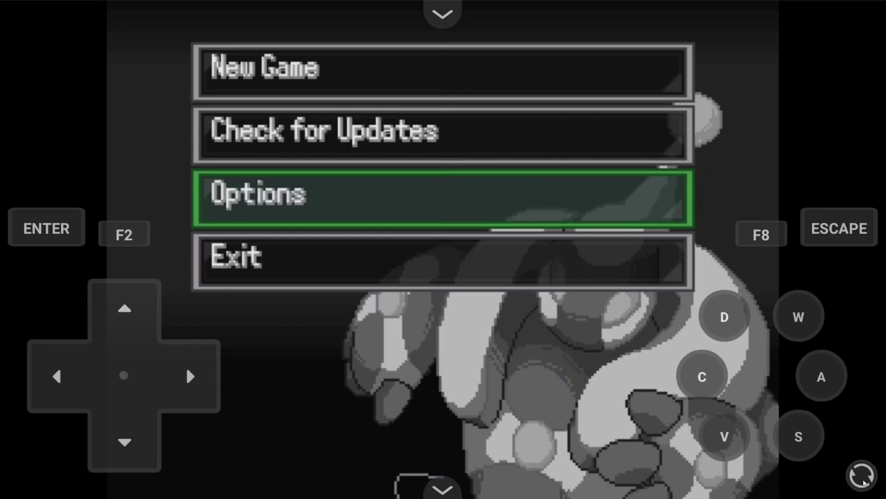
left_click(708, 370)
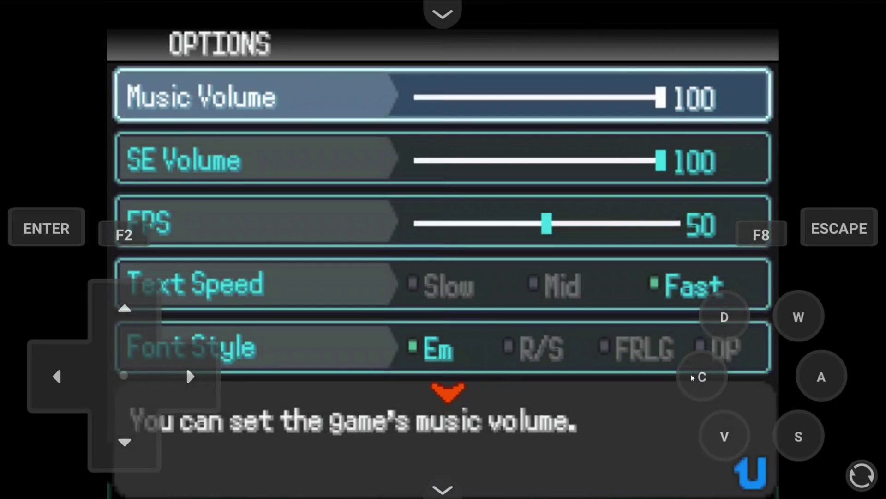
left_click_drag(146, 449, 147, 449)
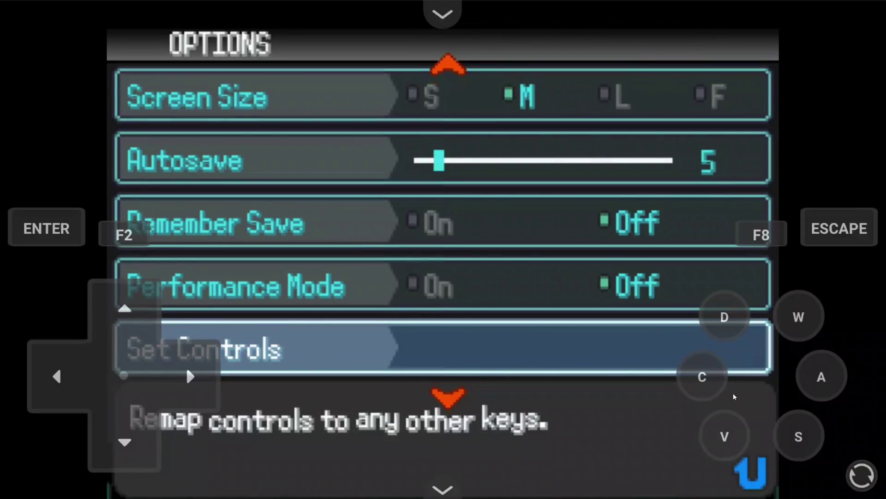
left_click(717, 390)
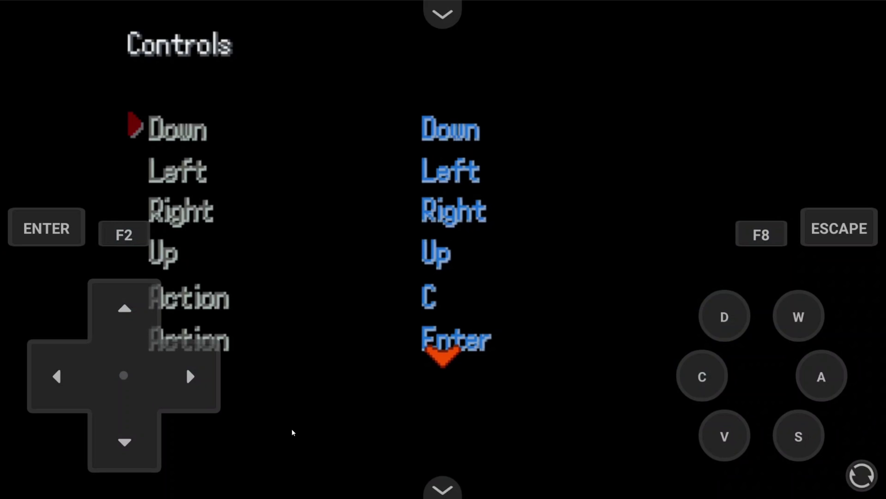
Check the Action and Cancel keys in the Controls list and open the gamepad mapping from the in-game settings.
left_click(442, 14)
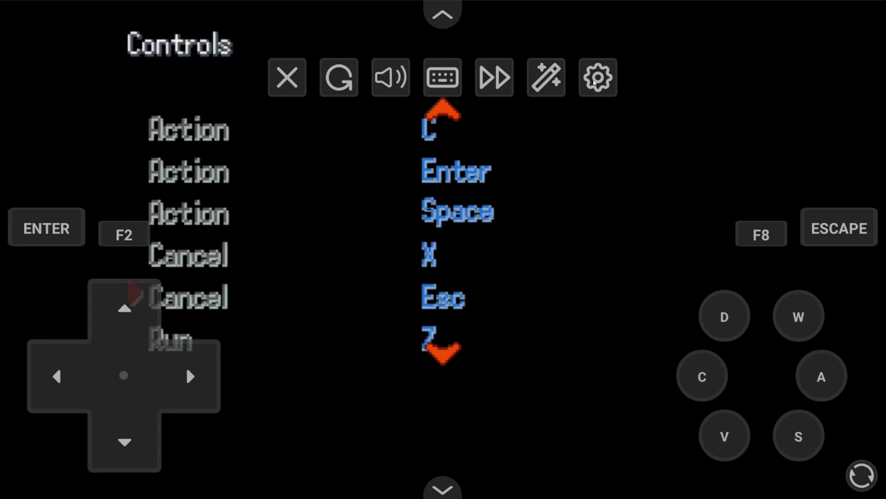
left_click(595, 80)
scroll(462, 230, "down", 3)
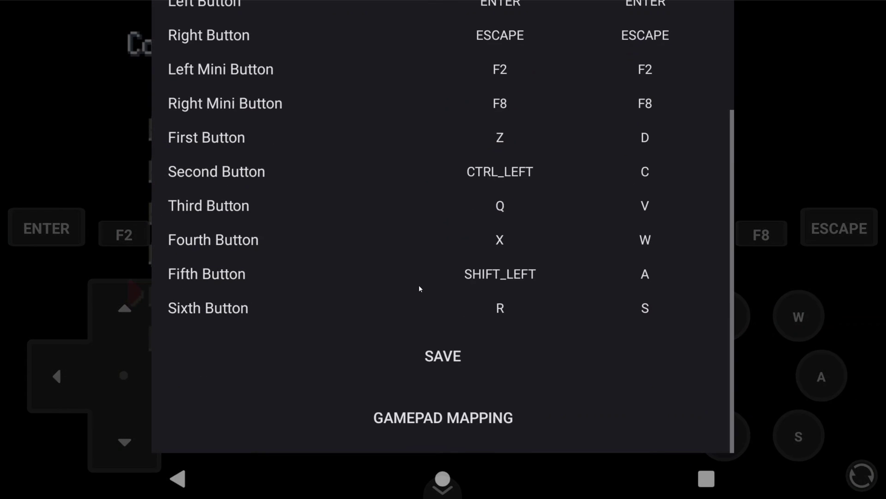
left_click(442, 418)
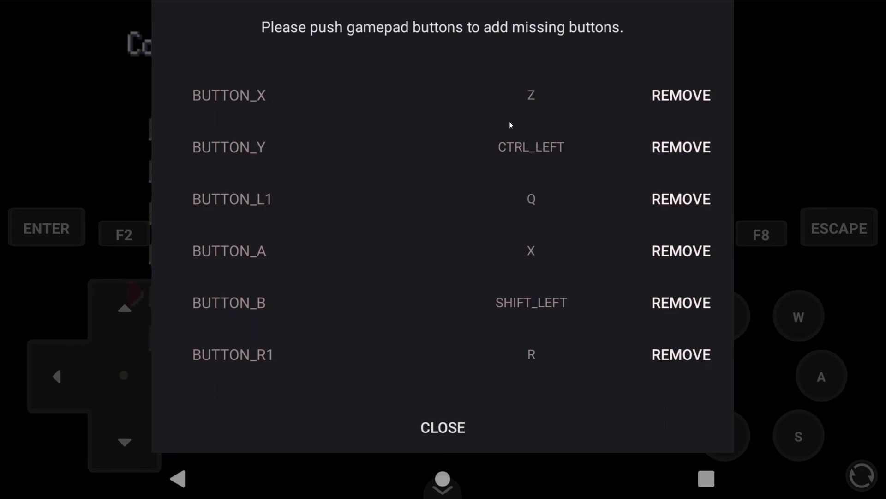
Assign 0 to BUTTON_X, BUTTON_Y and BUTTON_L1 in the gamepad mapping.
scroll(455, 143, "down", 1)
scroll(538, 101, "up", 1)
left_click(527, 96)
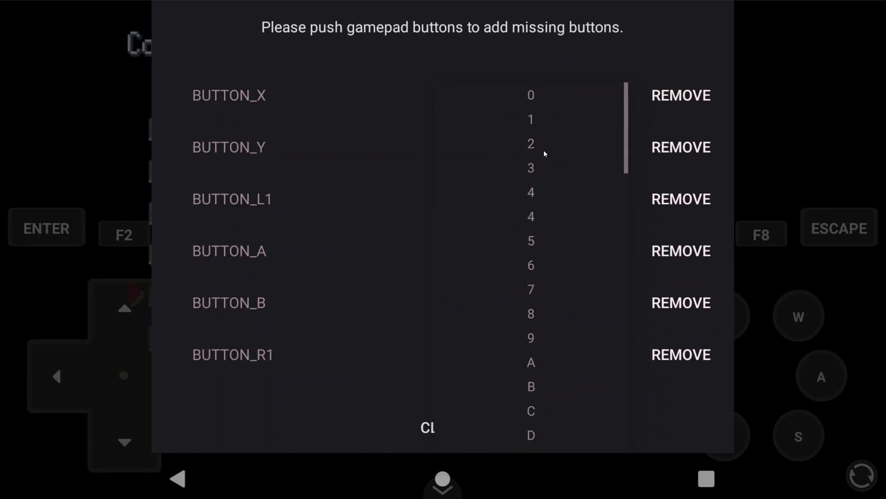
left_click(531, 97)
left_click(537, 149)
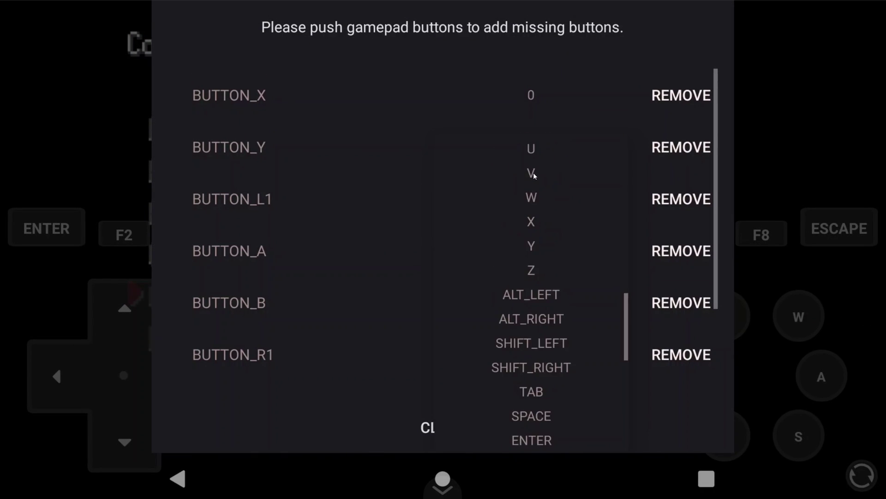
scroll(533, 172, "up", 10)
left_click(531, 148)
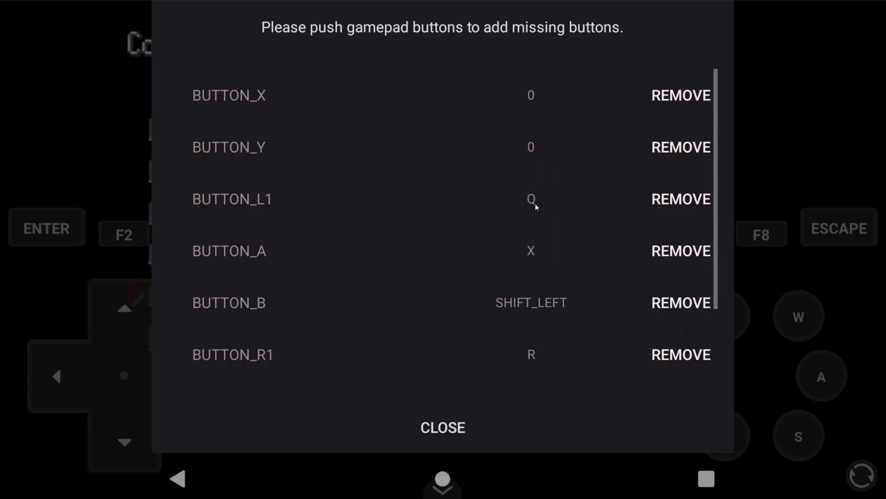
left_click(535, 201)
scroll(534, 204, "up", 5)
Assign C to BUTTON_A in the gamepad mapping.
left_click(530, 252)
scroll(538, 296, "up", 8)
scroll(545, 289, "up", 5)
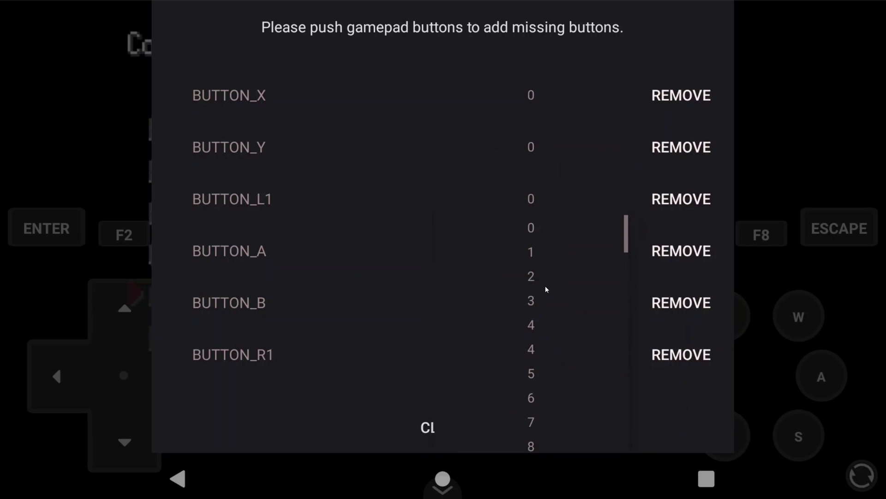
scroll(546, 291, "down", 6)
scroll(542, 280, "up", 2)
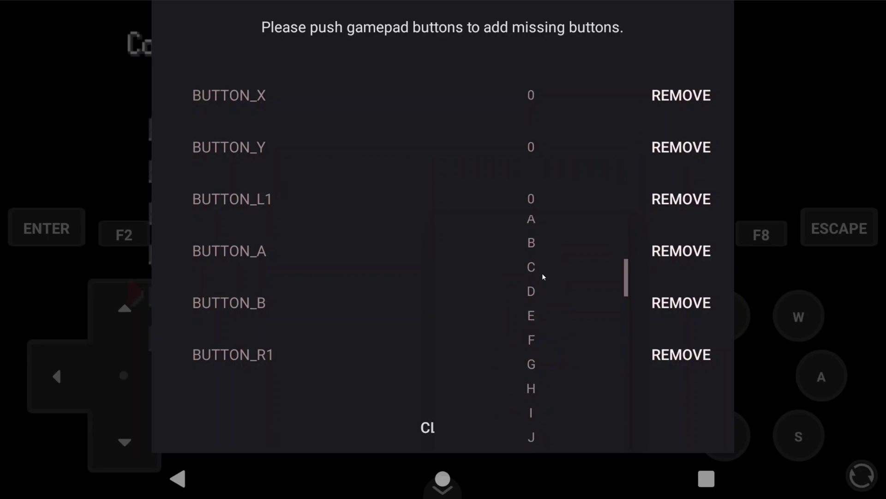
left_click(533, 265)
Assign X to BUTTON_B in the gamepad mapping.
scroll(471, 230, "down", 2)
left_click(508, 202)
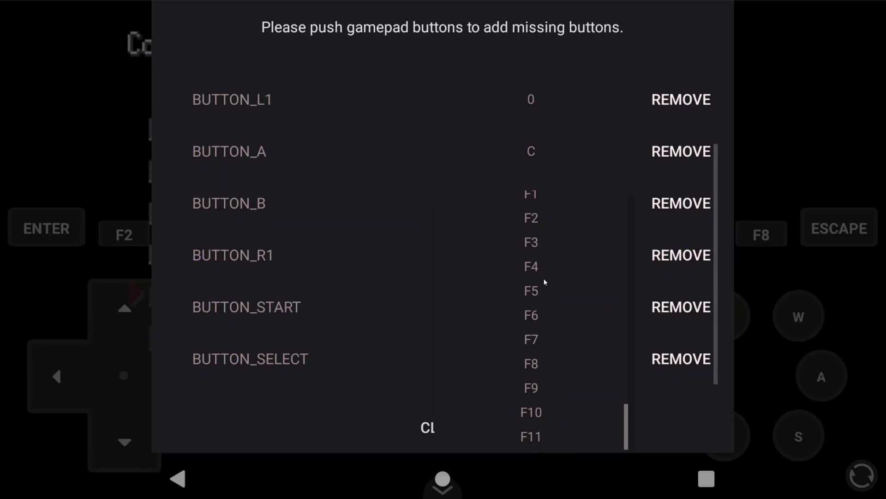
scroll(544, 282, "up", 5)
scroll(543, 285, "down", 2)
left_click(534, 337)
Assign 0 to BUTTON_R1, BUTTON_START and BUTTON_SELECT in the gamepad mapping.
left_click(531, 256)
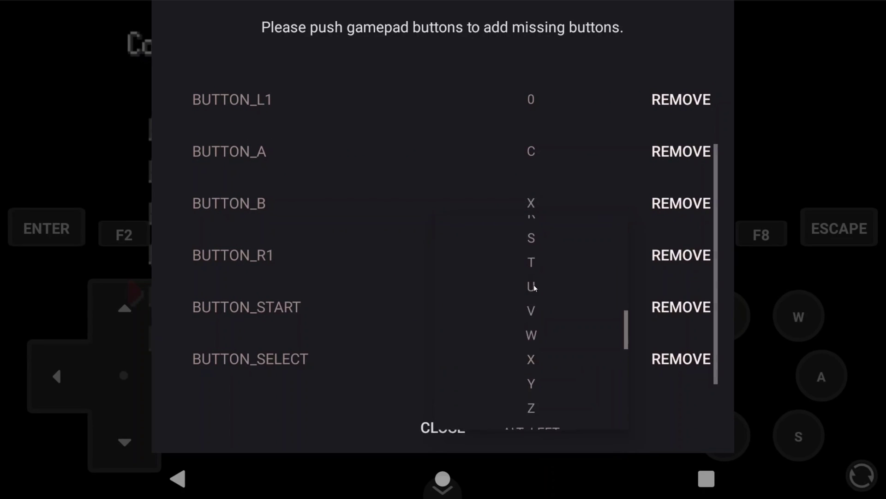
scroll(530, 284, "up", 5)
left_click(527, 227)
left_click(535, 306)
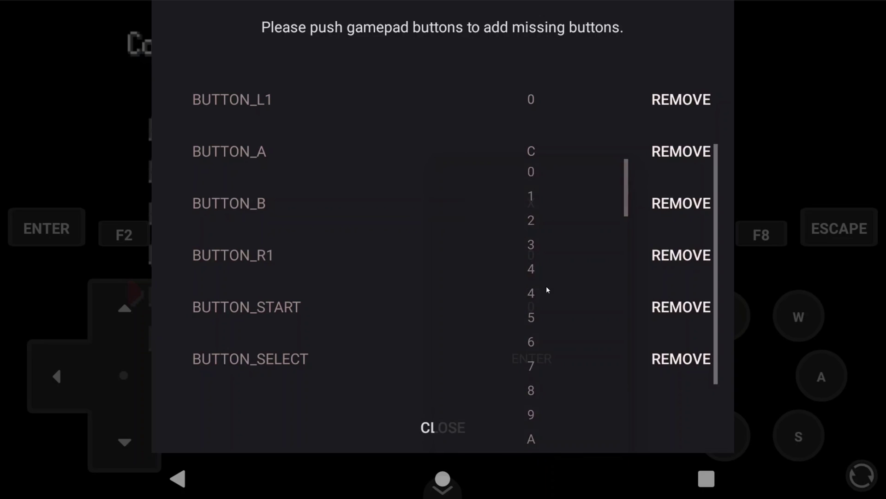
scroll(534, 289, "down", 5)
scroll(534, 289, "up", 5)
left_click(532, 121)
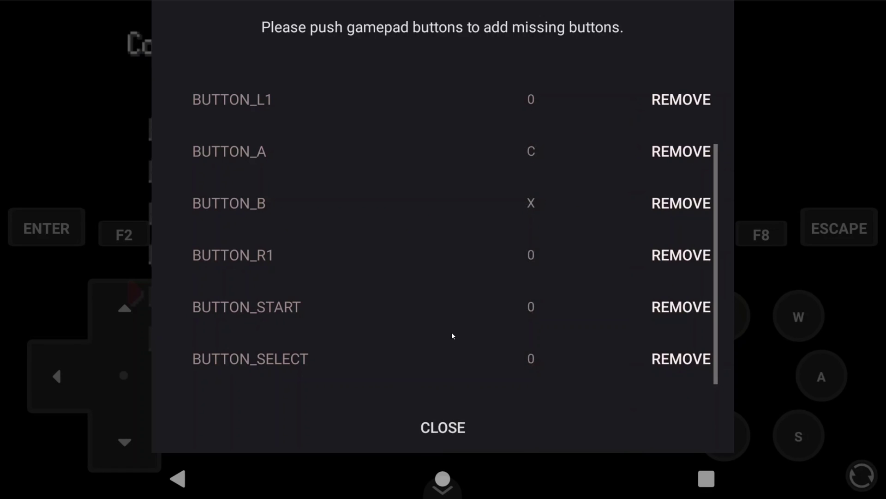
Add the missing DPAD_UP, DPAD_DOWN, DPAD_LEFT and DPAD_RIGHT entries to the gamepad mapping.
scroll(452, 332, "up", 2)
scroll(453, 328, "down", 2)
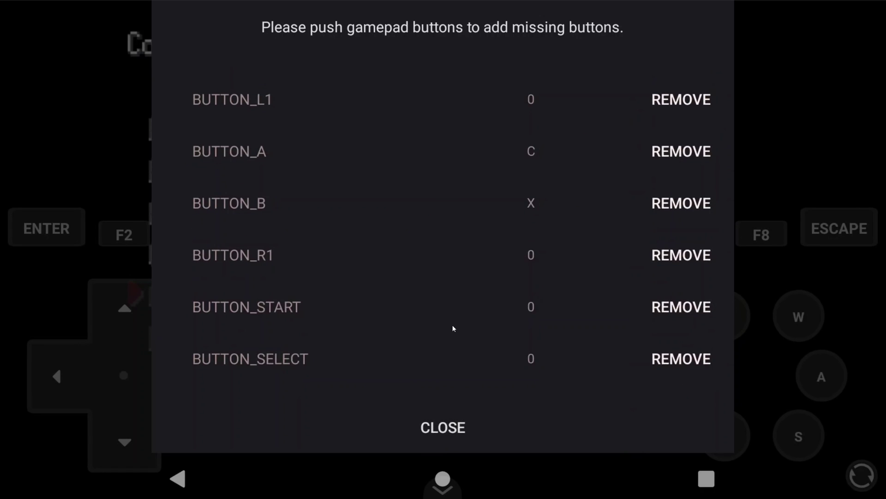
scroll(453, 329, "down", 1)
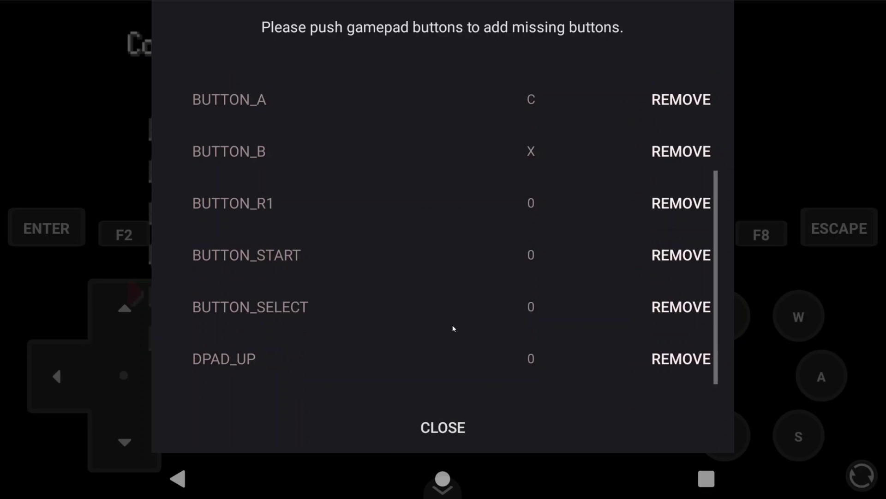
scroll(453, 328, "down", 1)
key("Down")
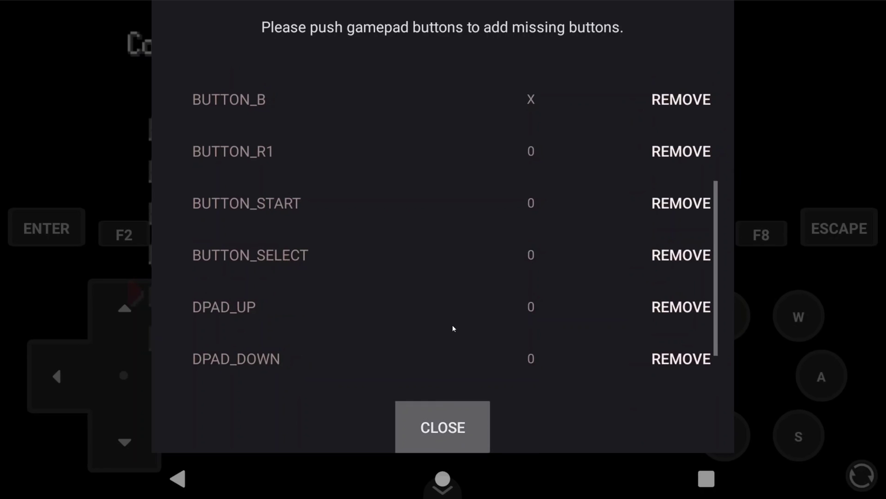
scroll(453, 318, "up", 2)
scroll(453, 304, "down", 3)
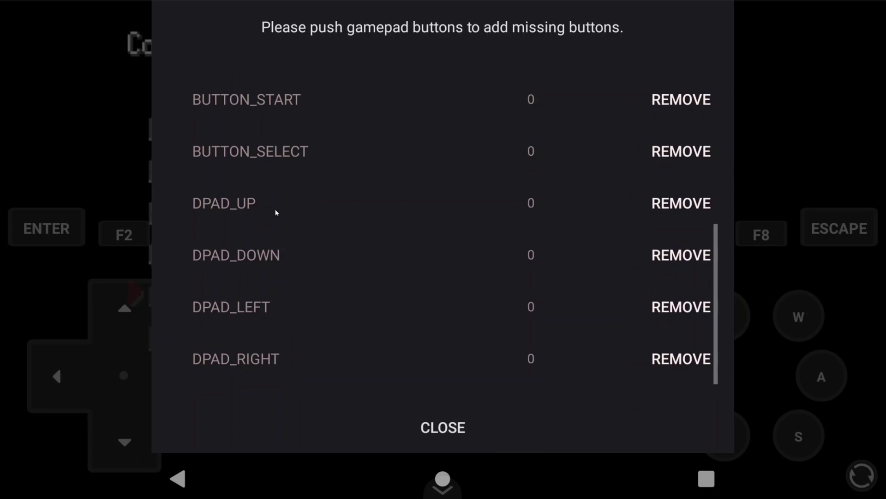
Assign W to DPAD_UP and S to DPAD_DOWN in the gamepad mapping.
left_click(529, 203)
scroll(539, 277, "down", 15)
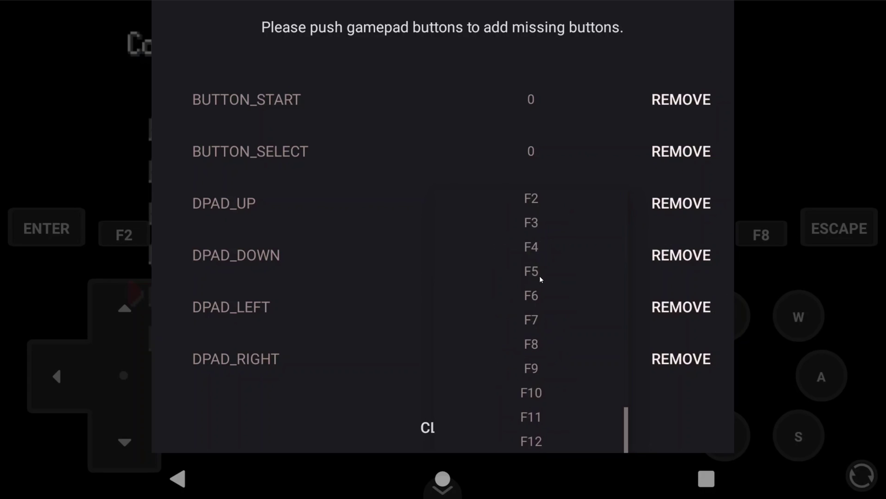
scroll(539, 276, "up", 10)
left_click(529, 312)
left_click(533, 264)
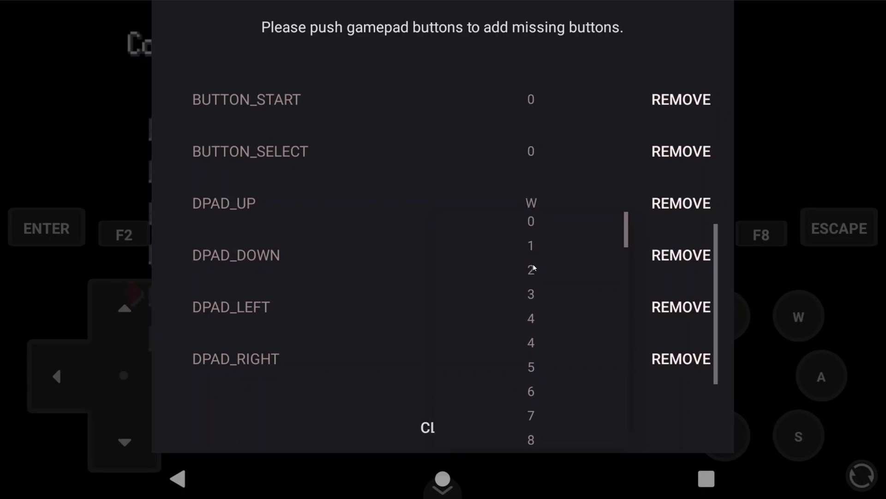
scroll(536, 286, "down", 8)
left_click(538, 309)
Assign A to DPAD_LEFT and D to DPAD_RIGHT, and close the gamepad mapping.
left_click(534, 305)
scroll(538, 307, "down", 2)
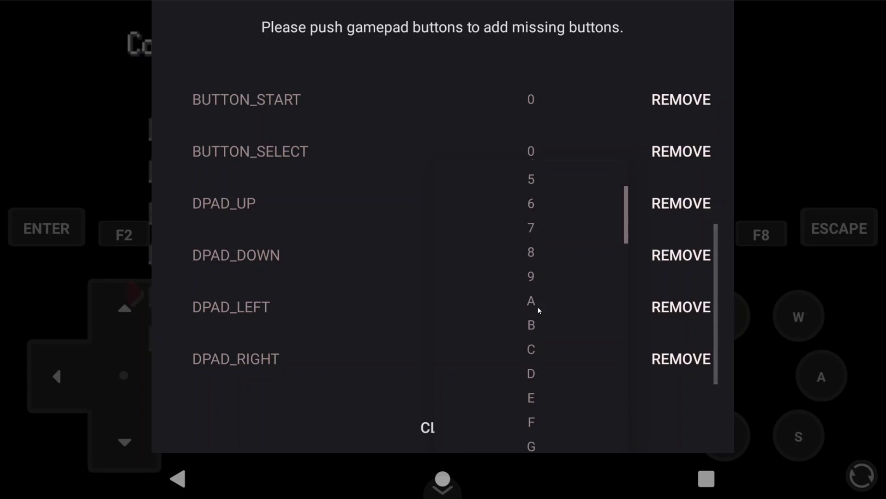
scroll(539, 331, "up", 3)
scroll(534, 360, "down", 8)
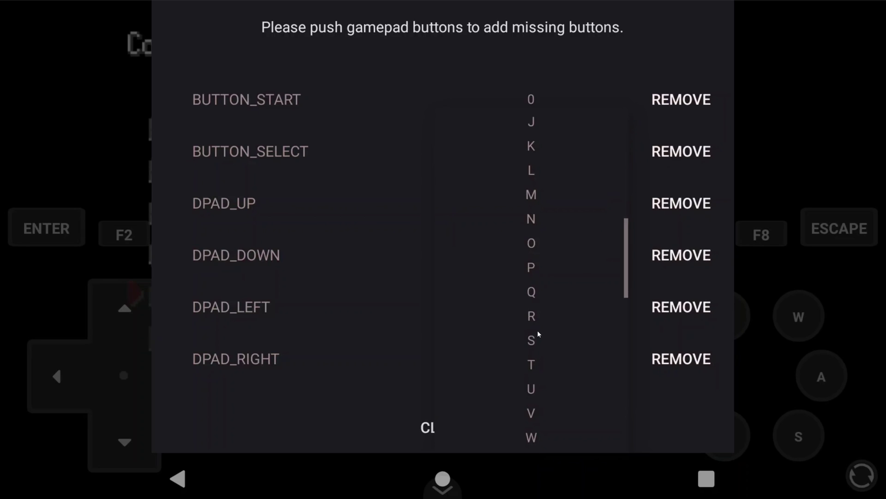
scroll(538, 192, "up", 5)
left_click(538, 192)
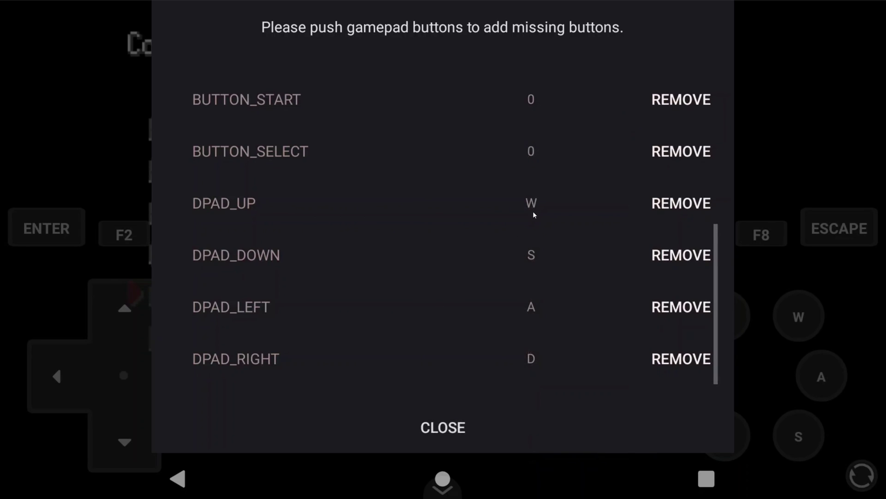
left_click(480, 425)
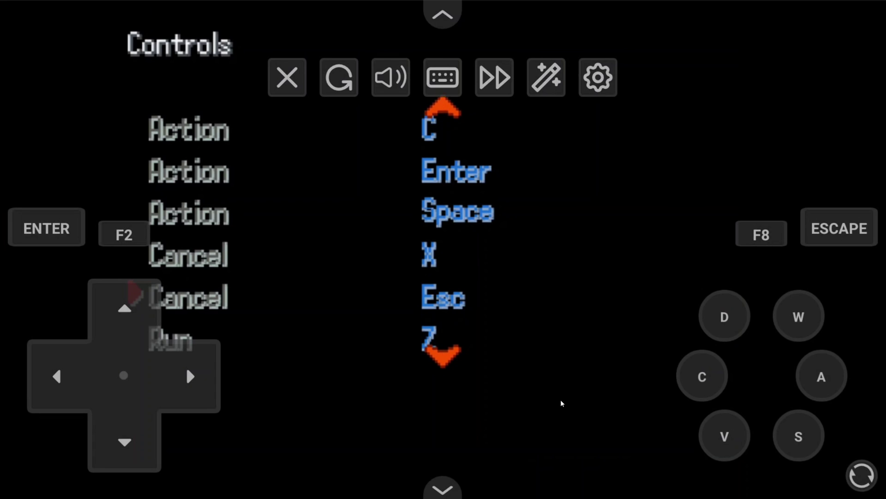
Leave the Controls list and test the directional controls by moving up through the game's Options to Text Speed.
key("Escape")
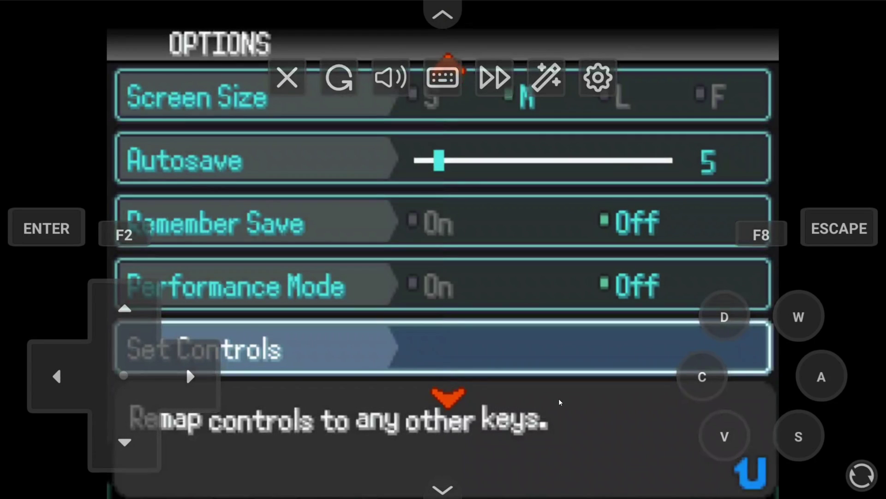
key("Up")
key("Up")
key("Up")
key("Up")
key("Up")
key("Up")
key("Up")
key("Up")
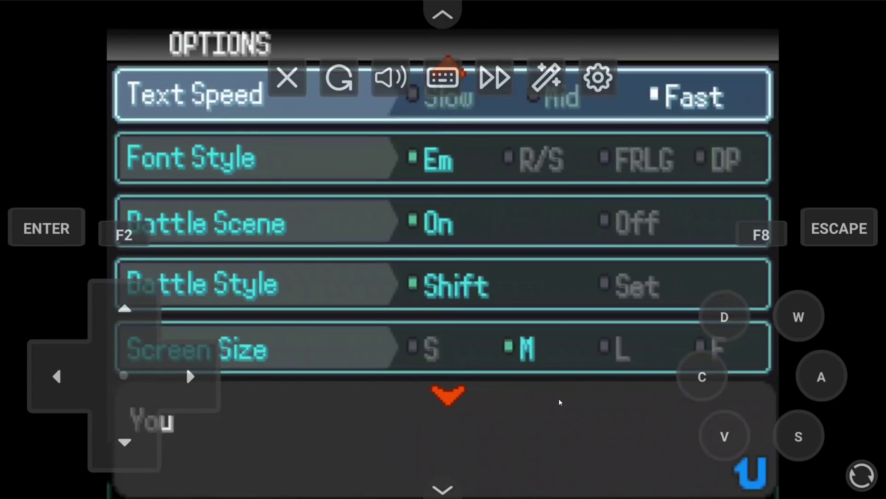
Test the upward control by moving the Options highlight from Text Speed to Set Controls.
key("Up")
key("Up")
key("Up")
key("Up")
key("Up")
key("Up")
key("Up")
key("Up")
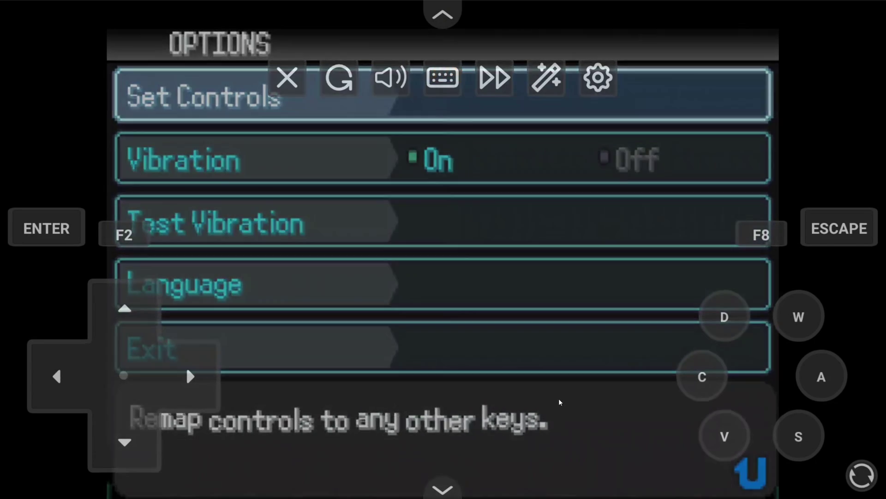
Test the cancel, confirm and downward controls in the game's Options list.
key("Escape")
key("Down")
key("Up")
key("Return")
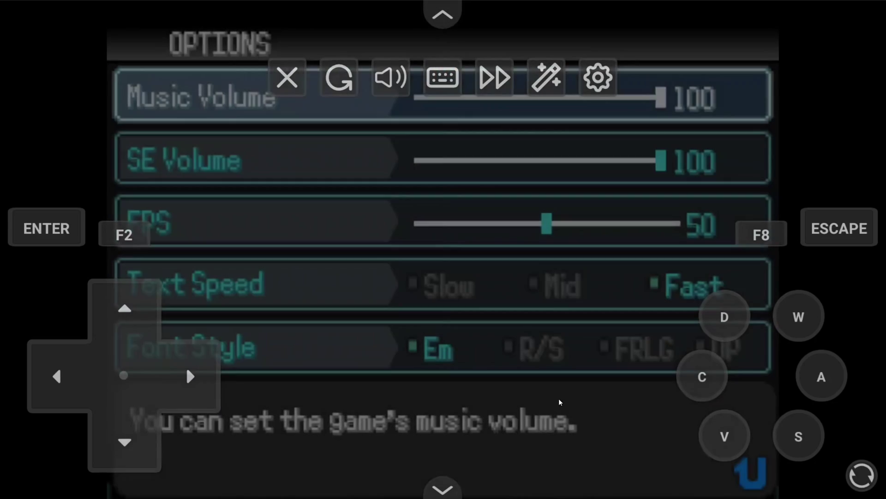
key("Down")
key("Down")
key("Down")
key("Down")
key("Down")
key("Down")
key("Down")
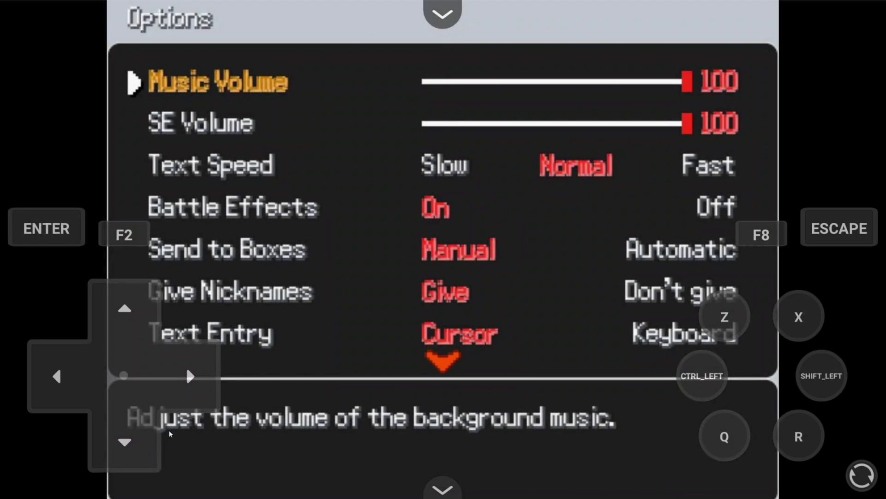
Move down the game's Options with the on-screen directional pad to Close, and confirm it with the on-screen Enter.
left_click_drag(130, 448, 129, 448)
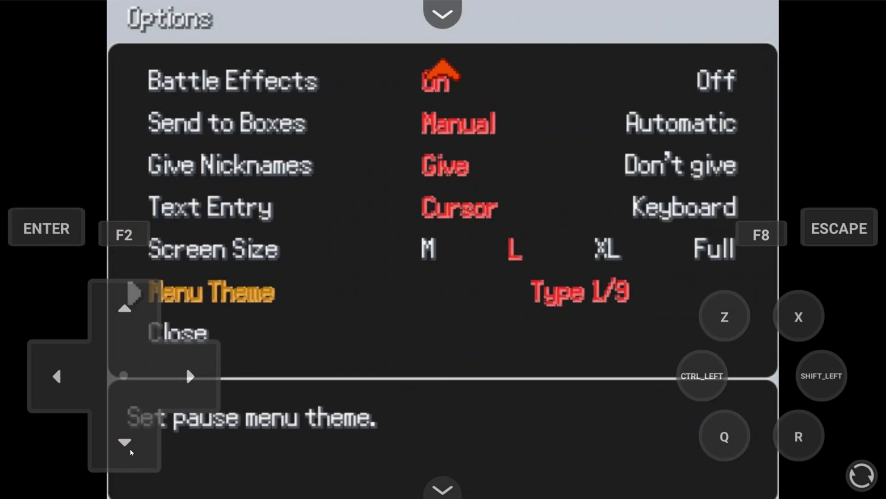
left_click(130, 450)
left_click(131, 450)
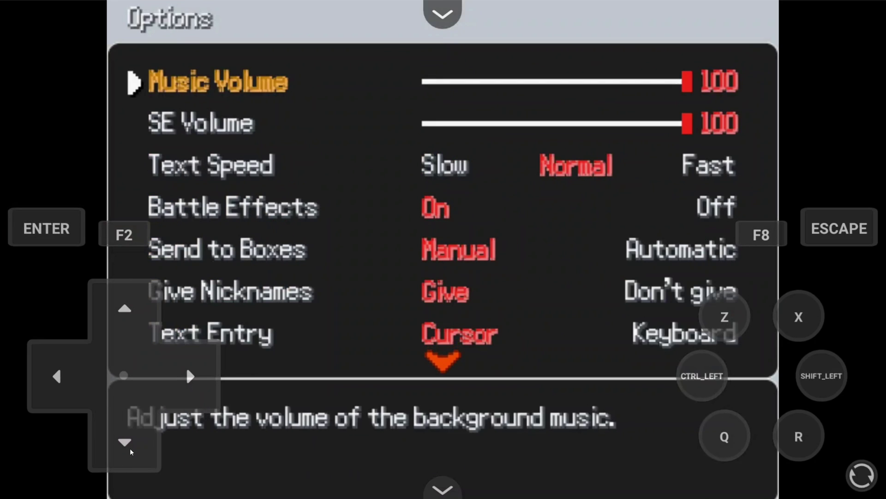
left_click_drag(130, 450, 130, 450)
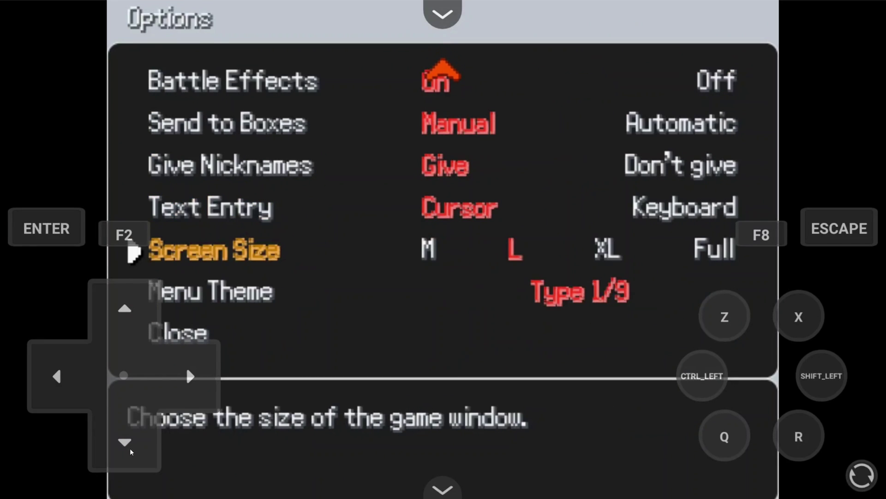
left_click(131, 450)
left_click(131, 450)
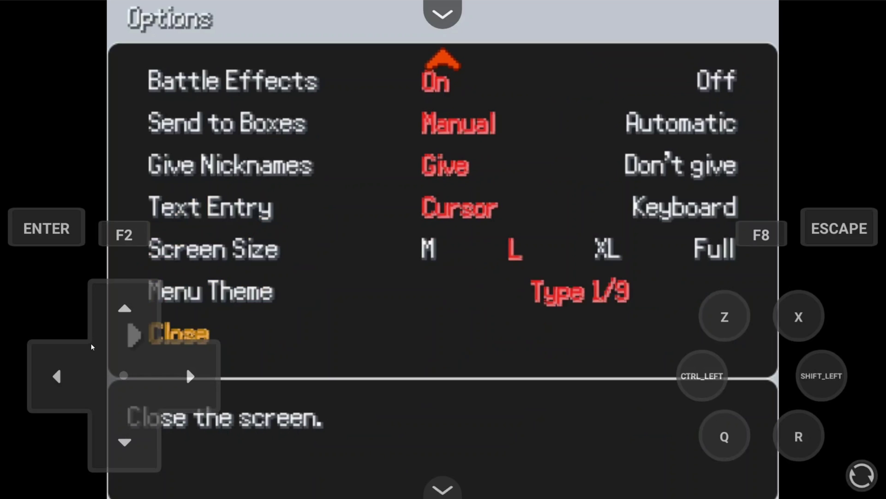
left_click(56, 226)
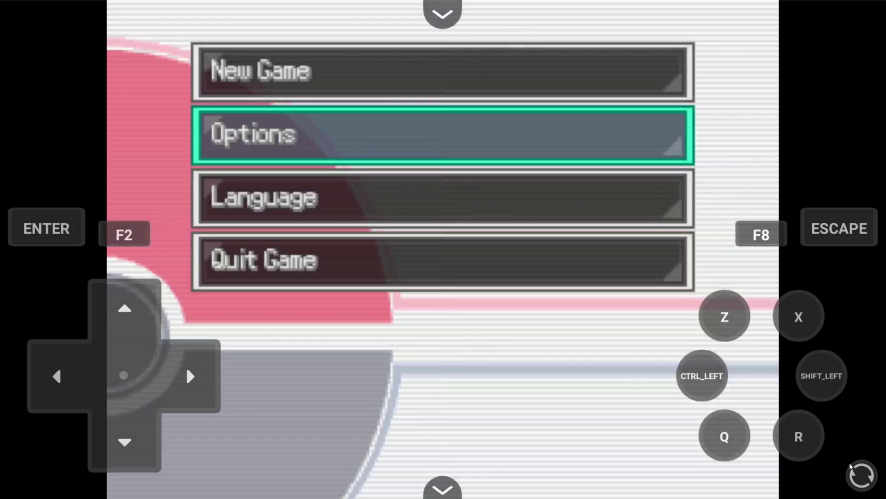
Alternate the two on-screen button sets to test C for opening Options and X for leaving it.
left_click(864, 477)
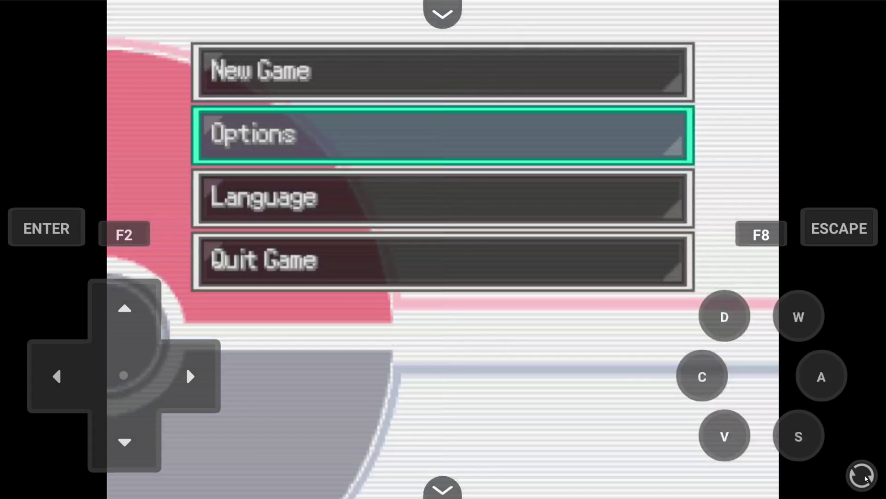
left_click(719, 376)
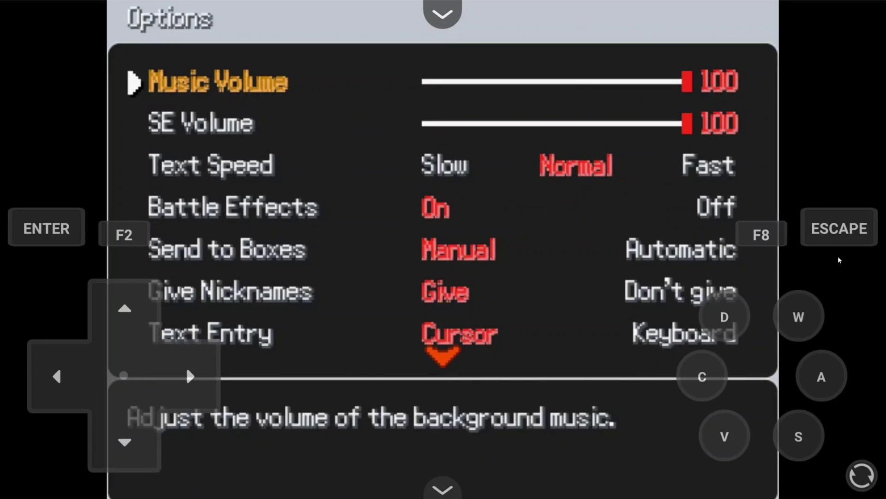
left_click(861, 475)
left_click(793, 318)
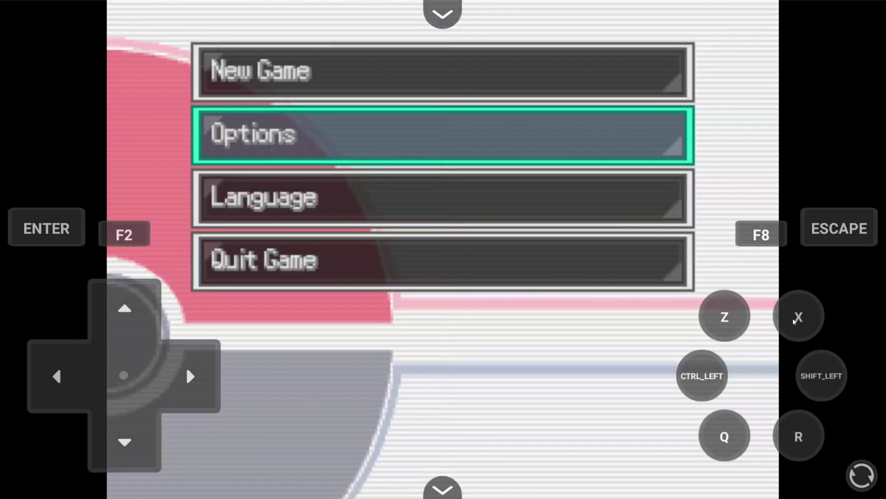
left_click(859, 475)
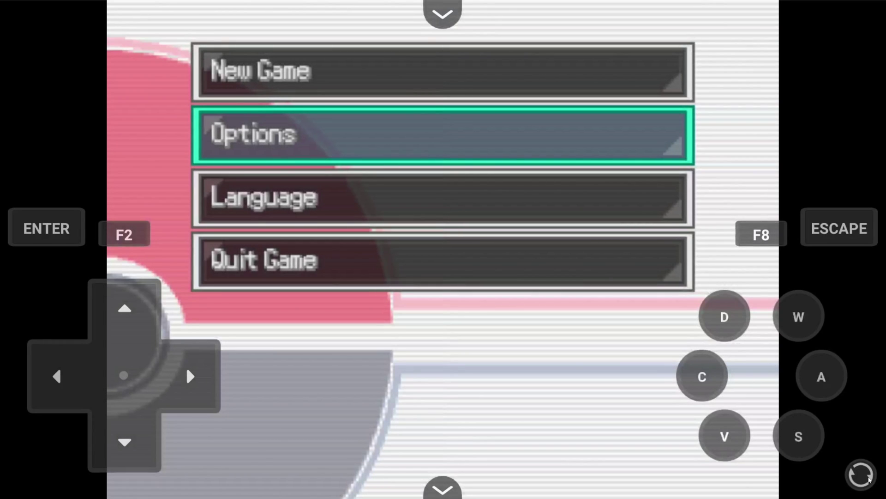
left_click(710, 378)
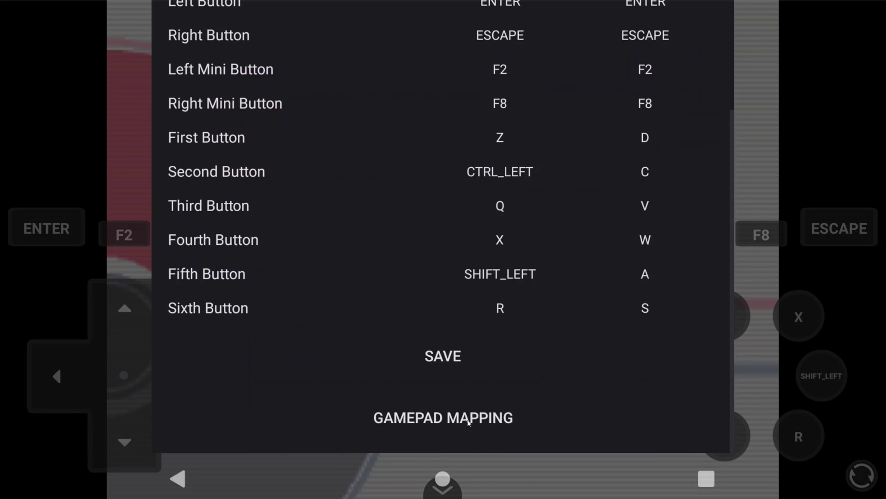
Open the gamepad mapping, assign 0 to BUTTON_X and open the key choices for BUTTON_Y.
left_click(467, 418)
left_click(531, 92)
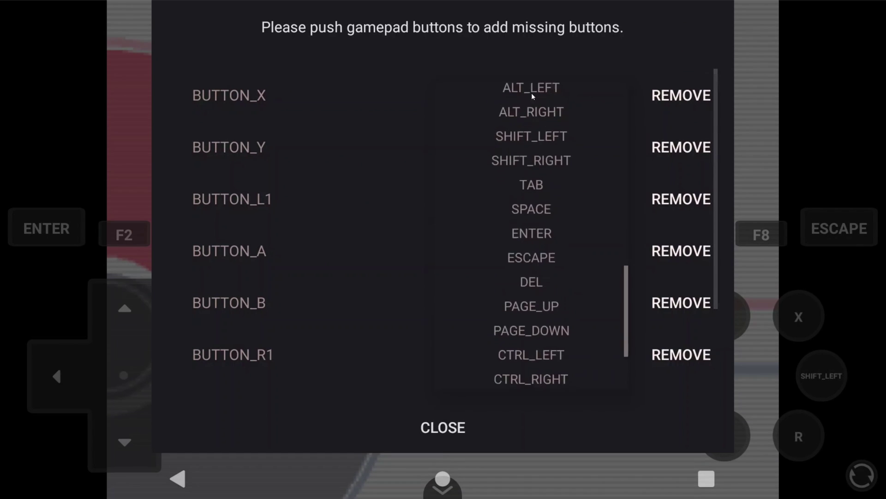
scroll(547, 145, "up", 10)
left_click(532, 95)
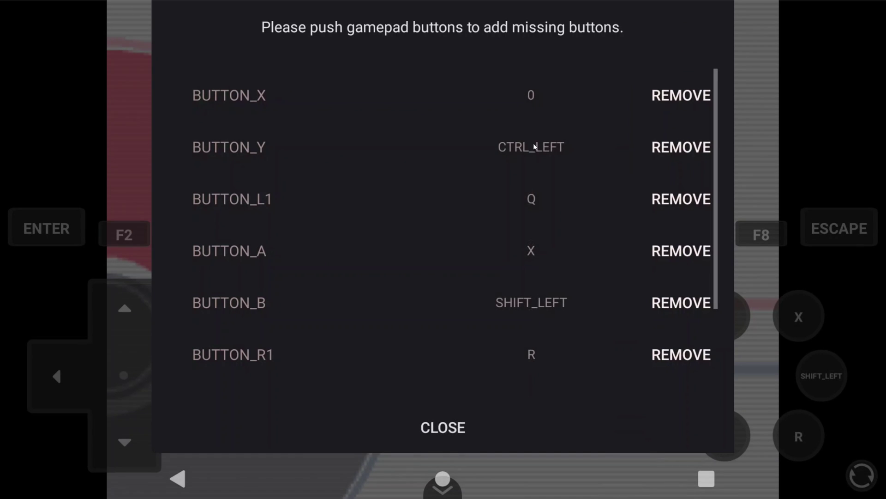
left_click(532, 148)
Test the on-screen Enter and the alternate set's C button on the game's title menu.
left_click(60, 231)
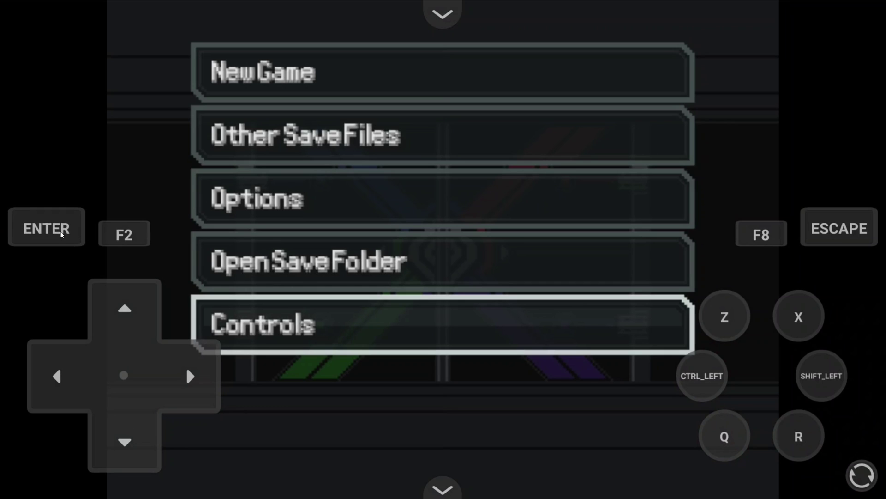
left_click(860, 476)
left_click(701, 380)
Assign 0 to BUTTON_X, BUTTON_Y and BUTTON_L1, and close the gamepad mapping.
left_click(473, 418)
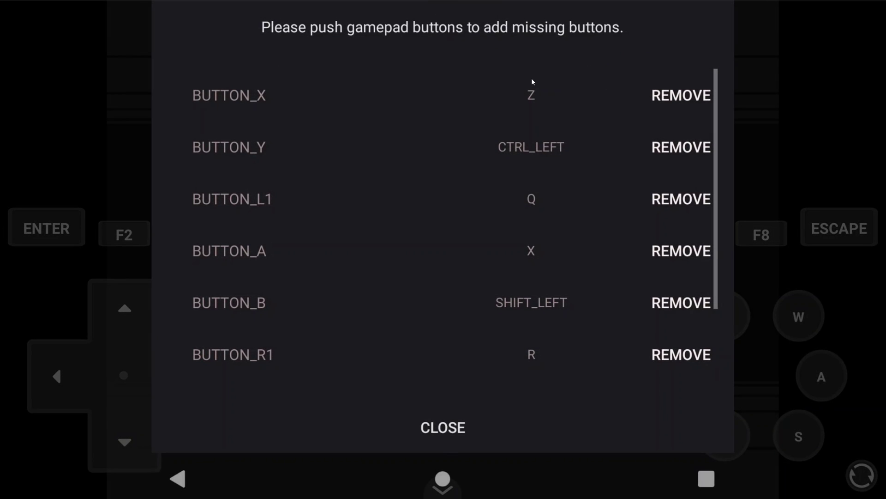
left_click(532, 95)
scroll(541, 173, "up", 5)
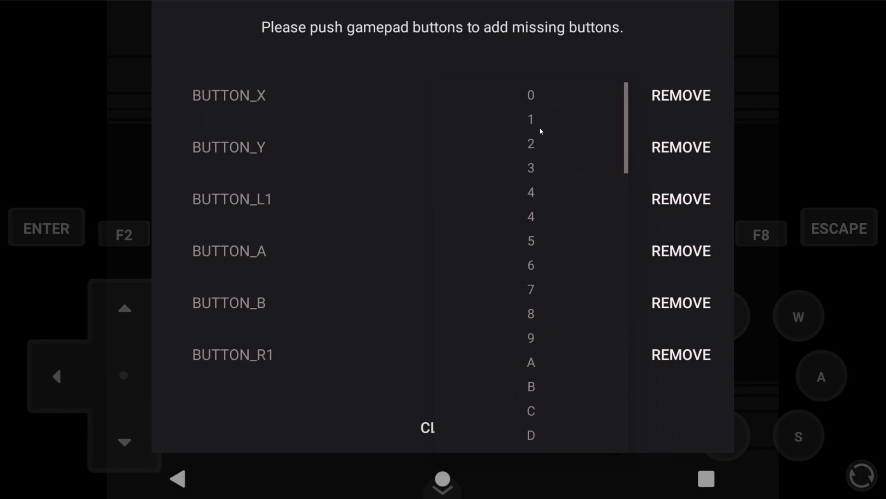
left_click(531, 96)
left_click(530, 152)
scroll(530, 182, "up", 10)
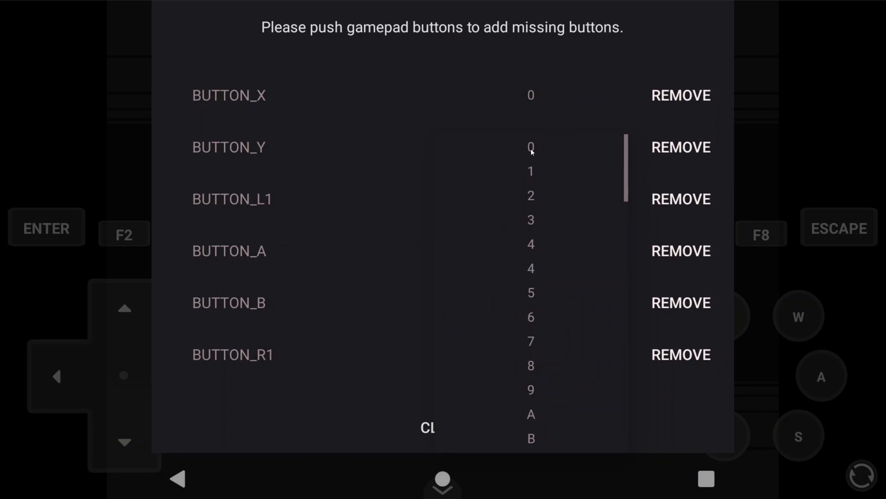
left_click(531, 147)
left_click(525, 199)
scroll(527, 235, "up", 10)
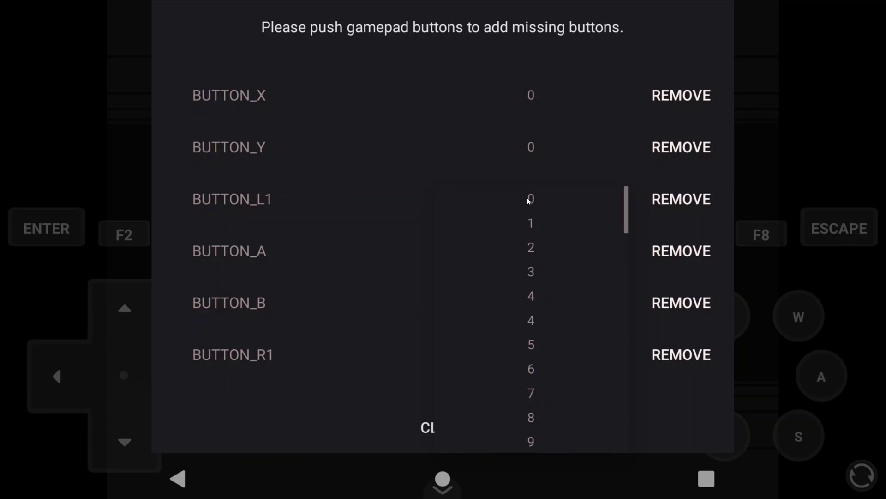
left_click(529, 199)
left_click(447, 411)
Start a new game from the title menu and advance the opening dialogue.
key("Up")
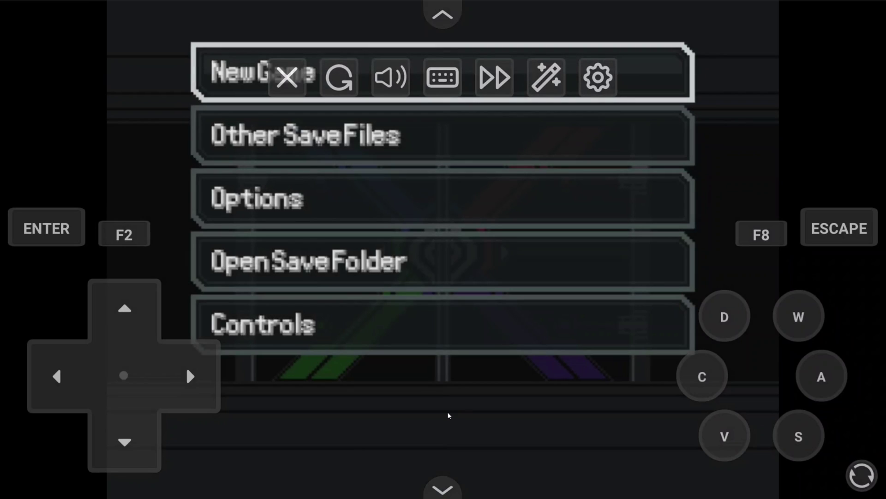
key("Return")
key("Return")
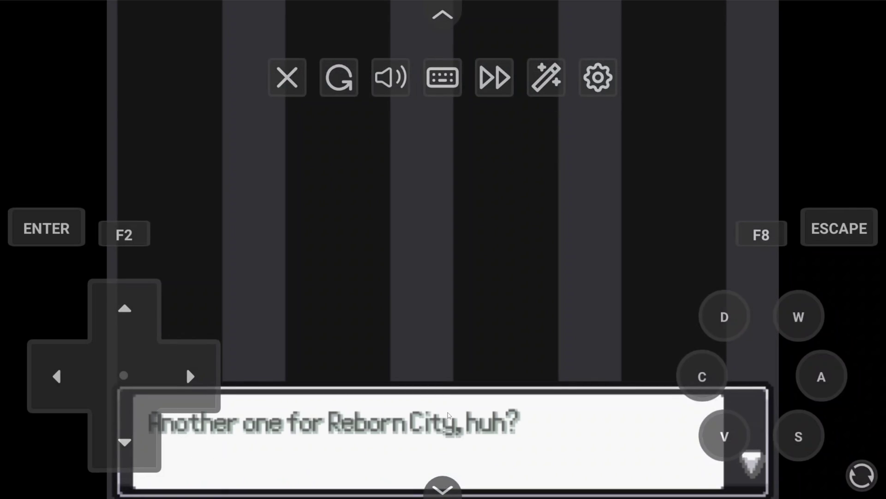
key("Return")
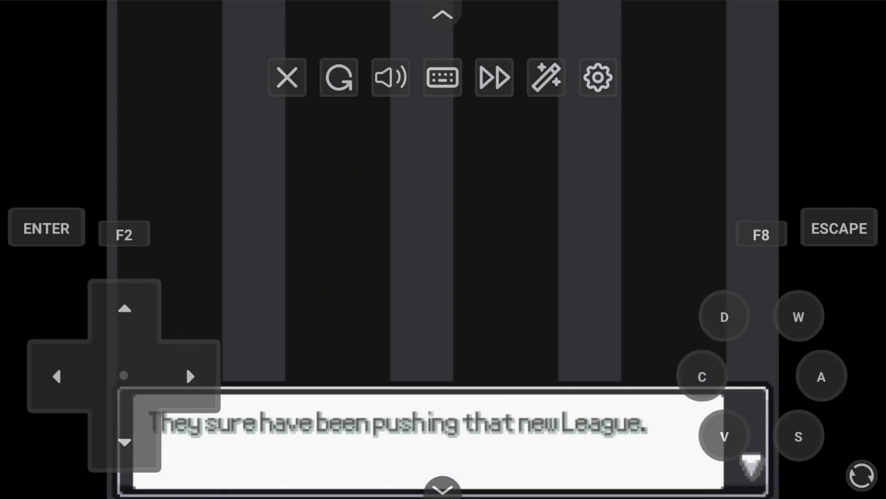
Hide the on-screen controls and quick toolbar, and continue the intro through the character selection ticket.
left_click(469, 316)
left_click(443, 15)
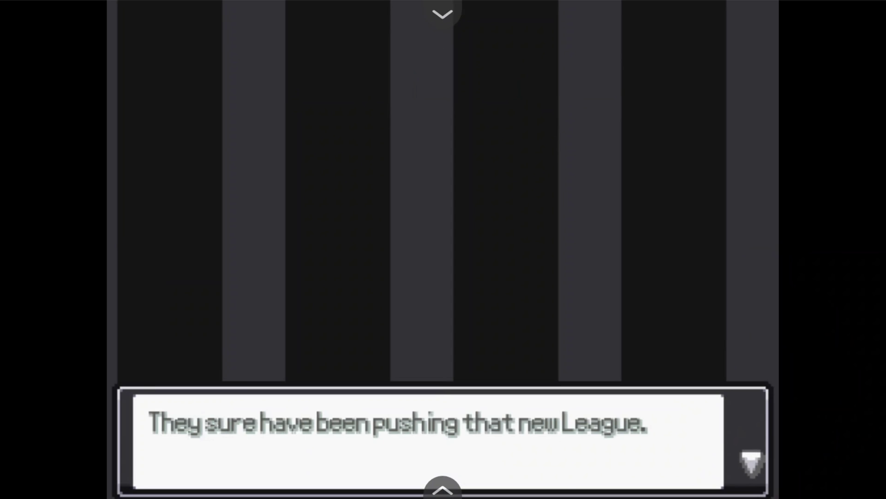
key("Return")
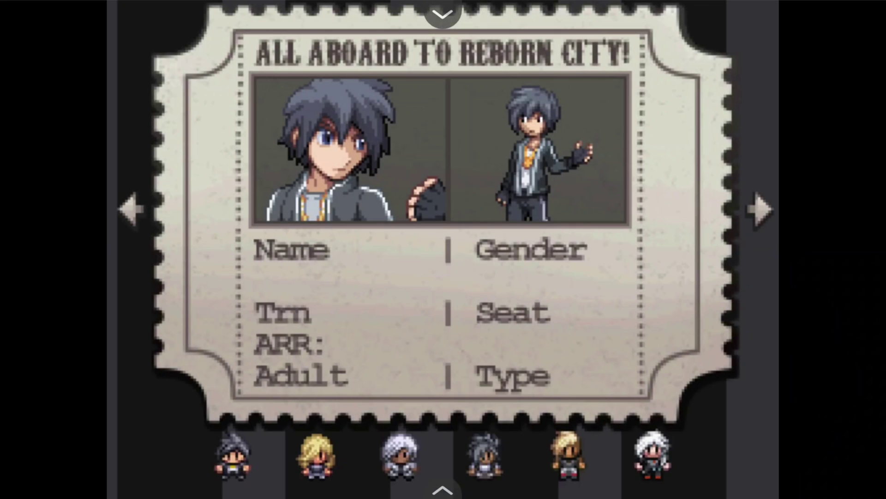
key("Return")
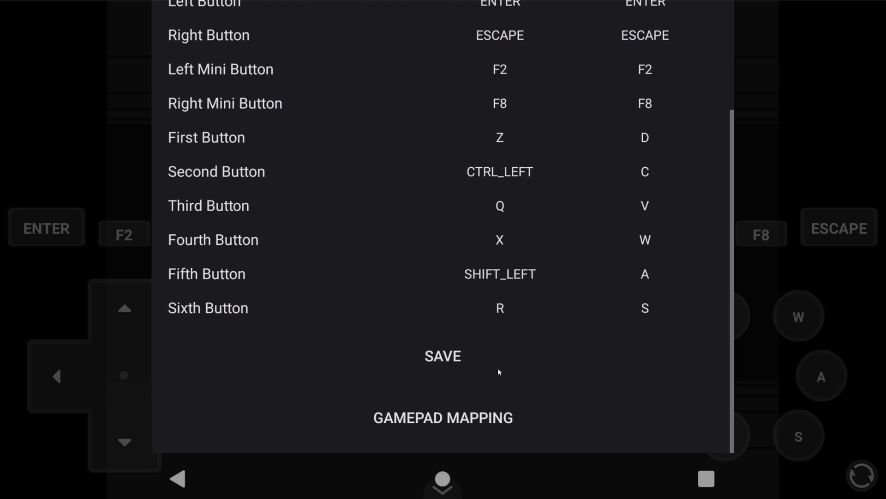
Reopen the gamepad mapping and set BUTTON_X, BUTTON_Y and BUTTON_L1 to 0.
left_click(443, 417)
left_click(532, 95)
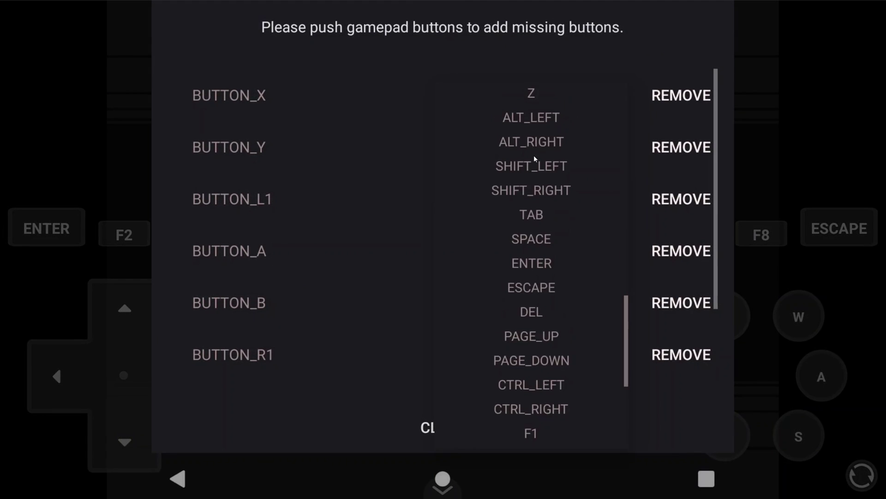
scroll(538, 159, "up", 10)
left_click(534, 105)
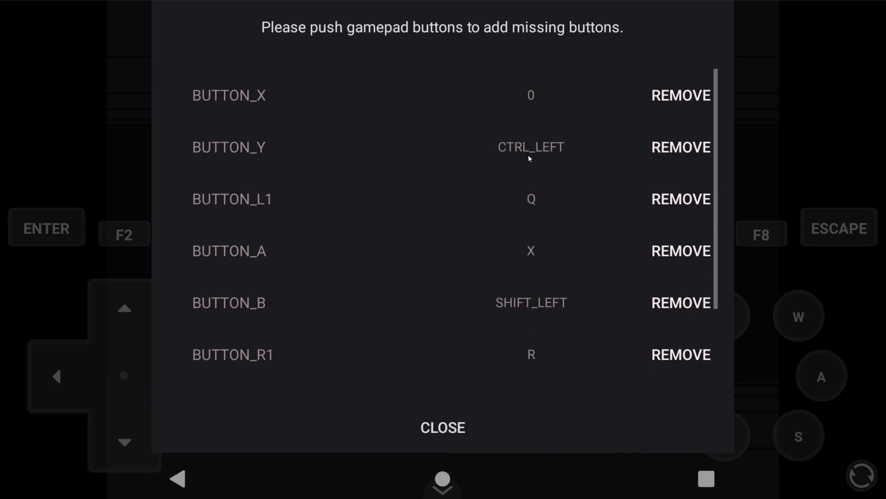
left_click(530, 149)
scroll(531, 150, "up", 5)
left_click(531, 150)
left_click(521, 204)
scroll(526, 227, "up", 10)
left_click(530, 198)
Assign C to BUTTON_A and X to BUTTON_B in the gamepad mapping.
left_click(530, 251)
scroll(538, 267, "up", 6)
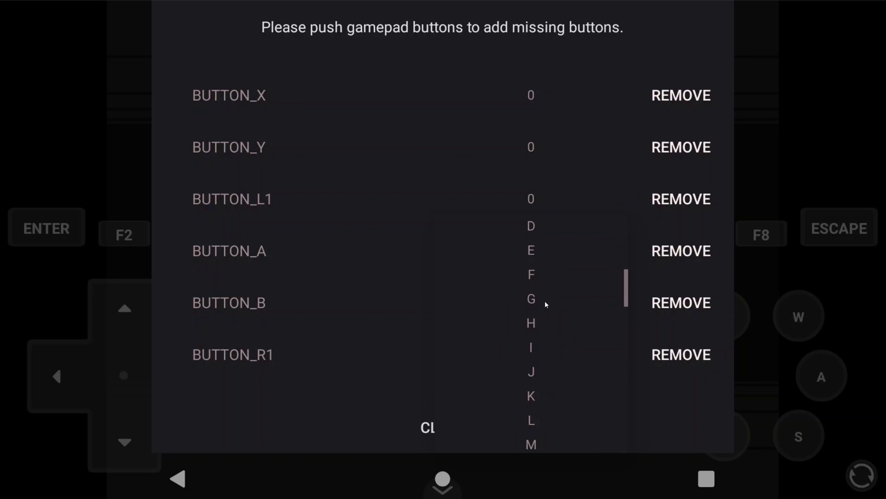
left_click(531, 272)
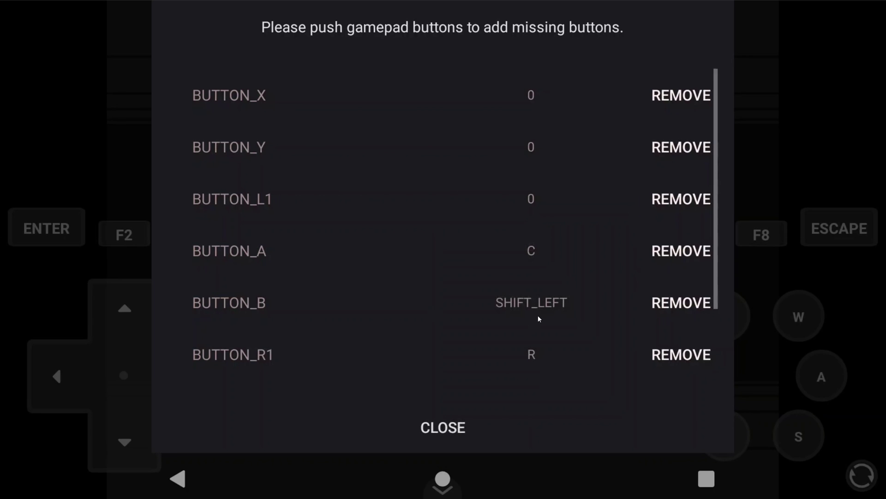
left_click(529, 304)
scroll(530, 308, "up", 3)
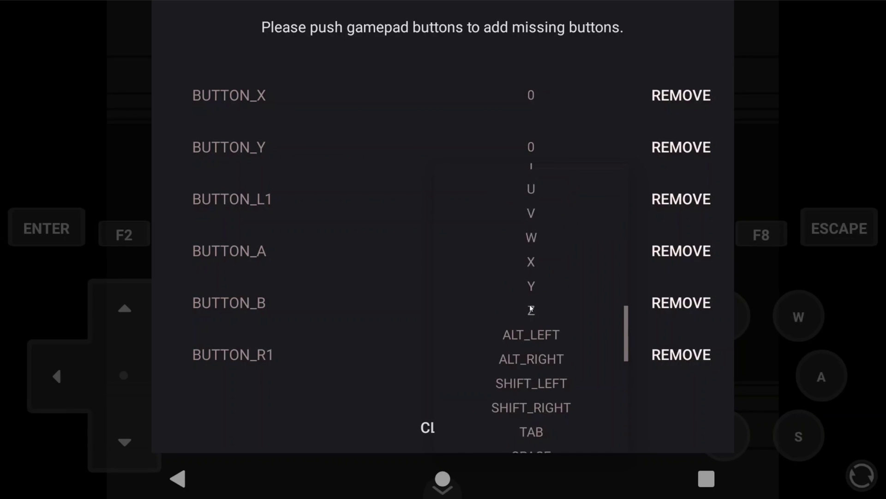
left_click(536, 264)
Assign 0 to BUTTON_R1, BUTTON_START and BUTTON_SELECT in the gamepad mapping.
left_click(526, 355)
scroll(544, 312, "up", 7)
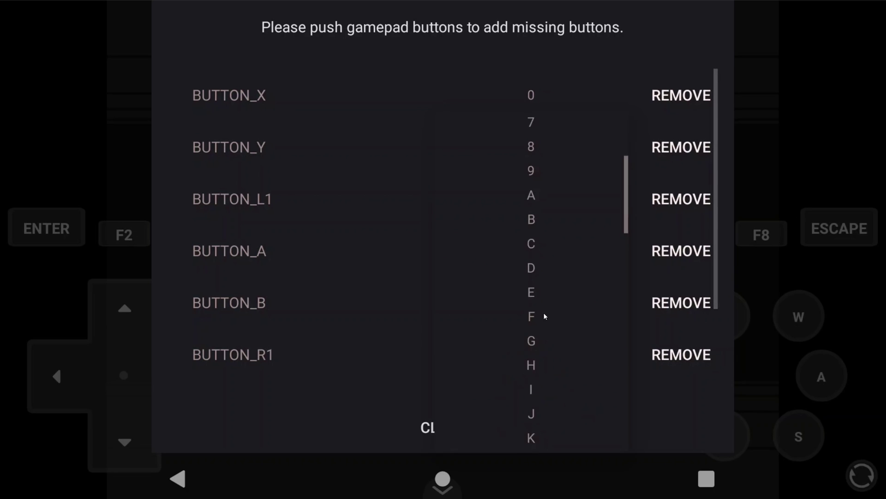
scroll(544, 312, "up", 3)
left_click(532, 123)
scroll(464, 288, "down", 2)
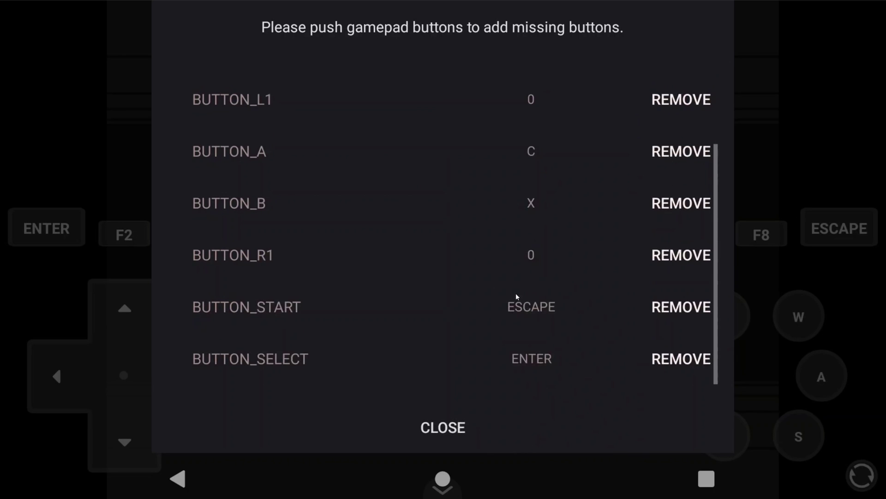
left_click(523, 306)
scroll(526, 251, "up", 8)
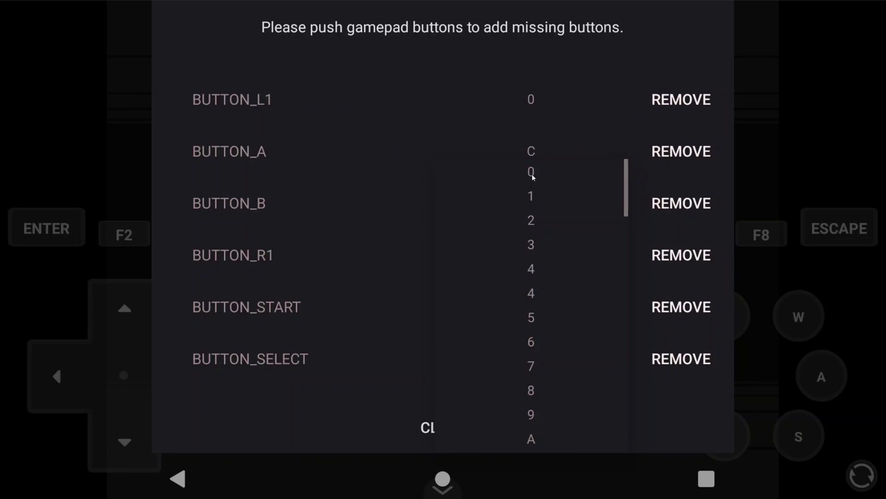
left_click(532, 173)
left_click(531, 367)
scroll(519, 231, "up", 10)
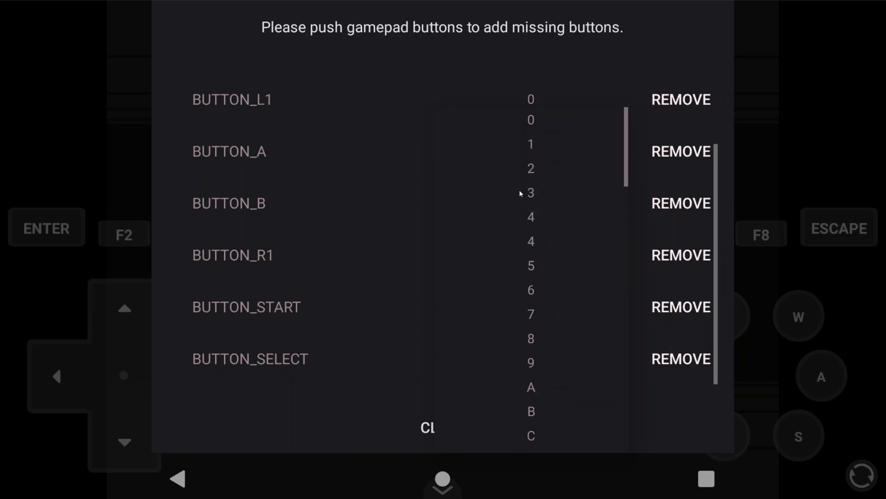
left_click(532, 121)
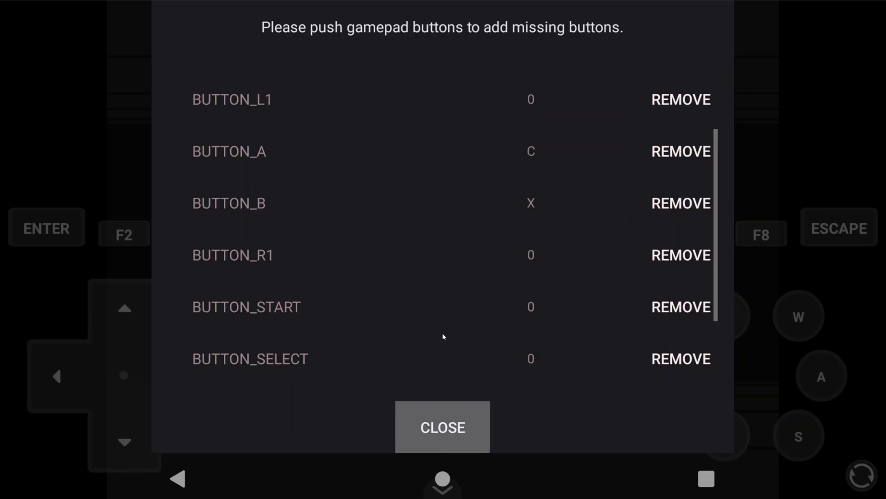
Assign W to DPAD_UP and close the gamepad mapping.
scroll(391, 309, "down", 5)
scroll(386, 260, "down", 1)
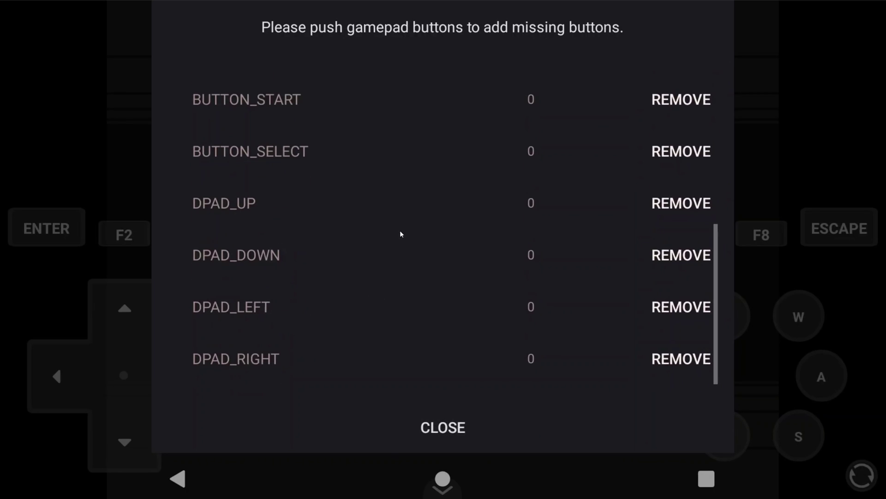
left_click(531, 203)
scroll(542, 240, "down", 10)
scroll(544, 256, "up", 2)
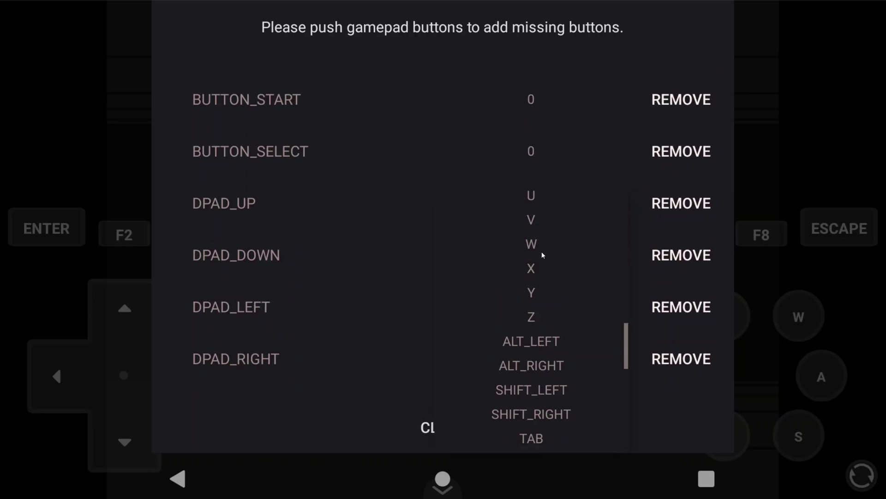
left_click(542, 251)
left_click(442, 425)
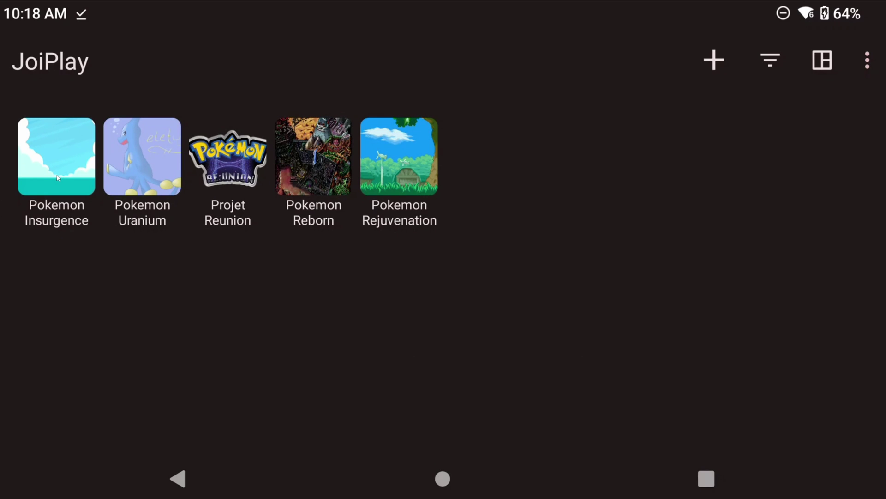
Open the game options of Pokemon Insurgence in the library and browse to the Export and Decrypt Files entries.
left_click(58, 178)
scroll(105, 299, "down", 5)
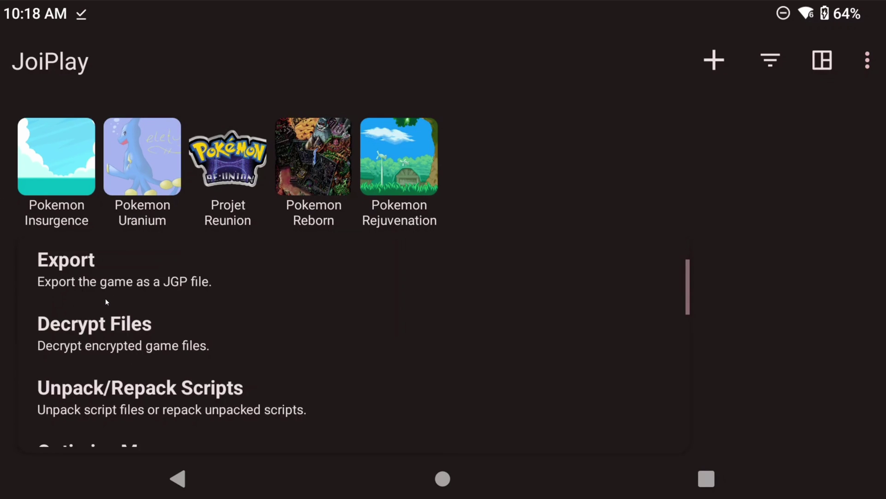